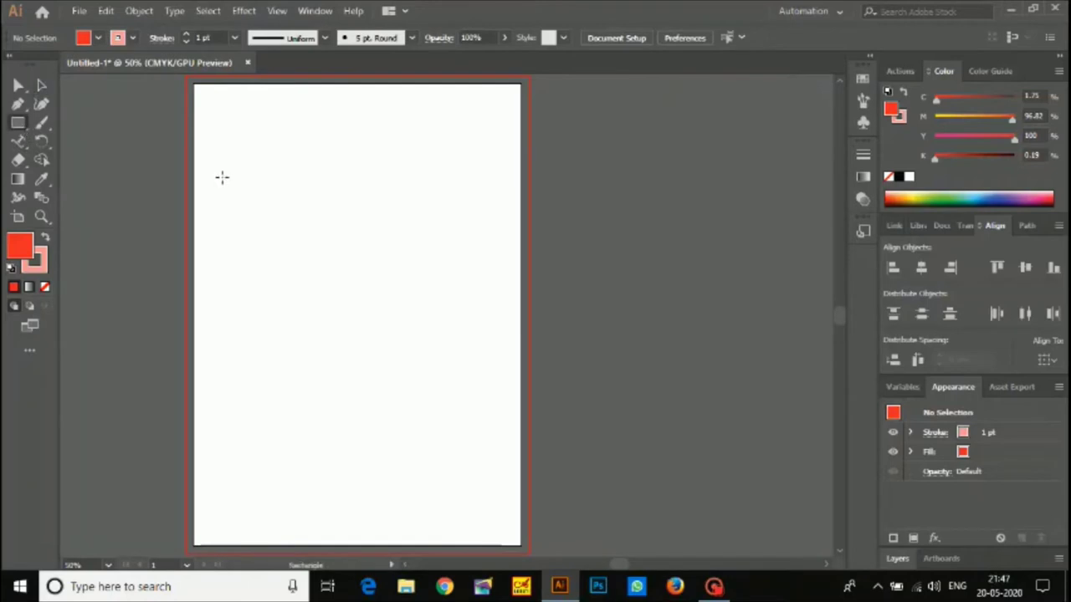
Draw a tall rectangle in the middle of the artboard and fill it with green
left_click_drag(281, 181, 444, 444)
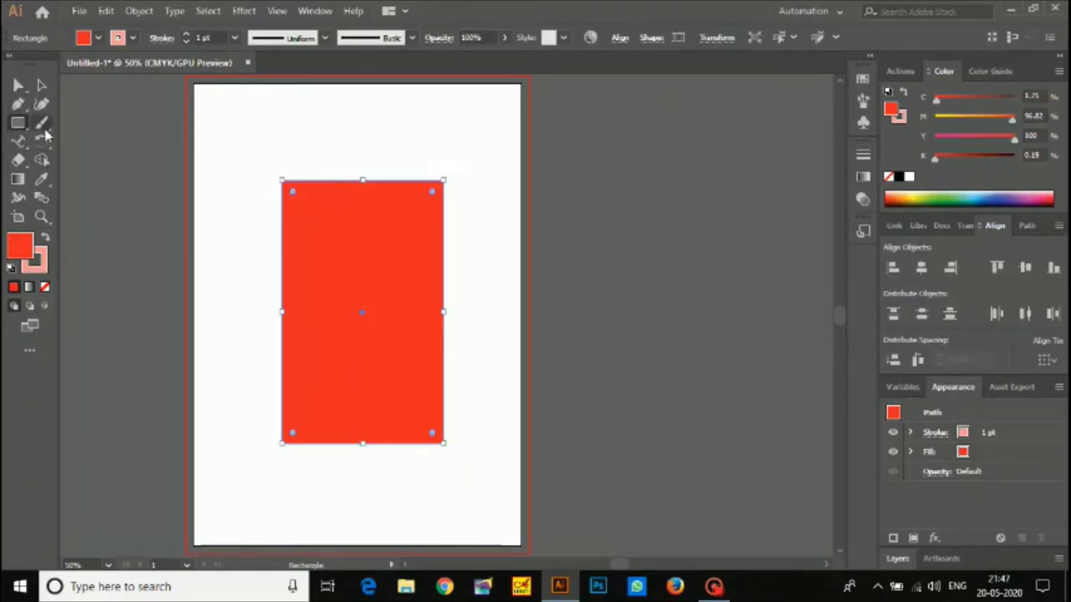
double_click(20, 245)
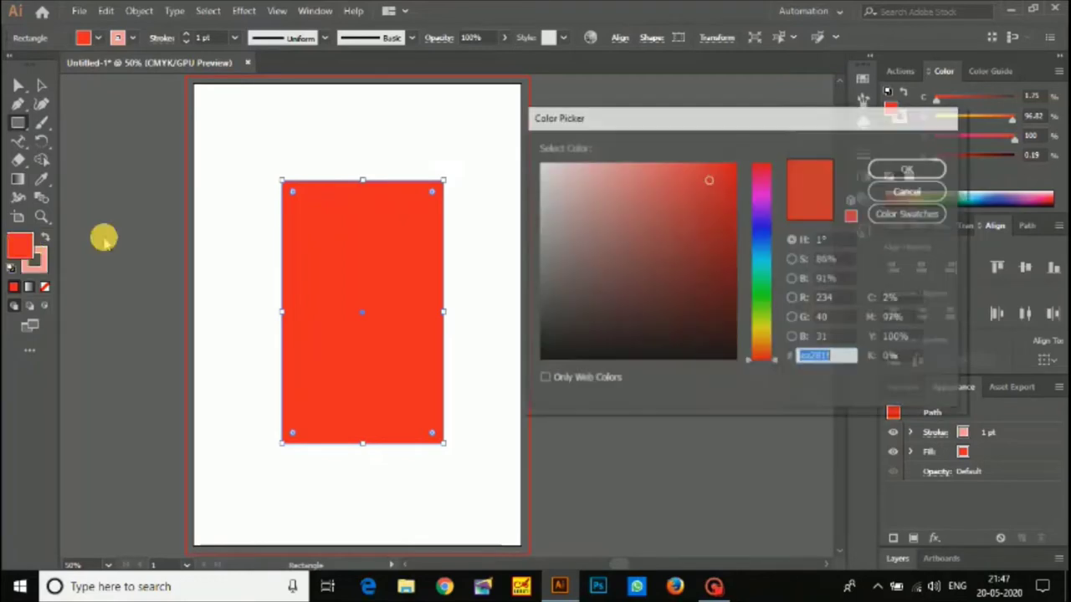
left_click(758, 300)
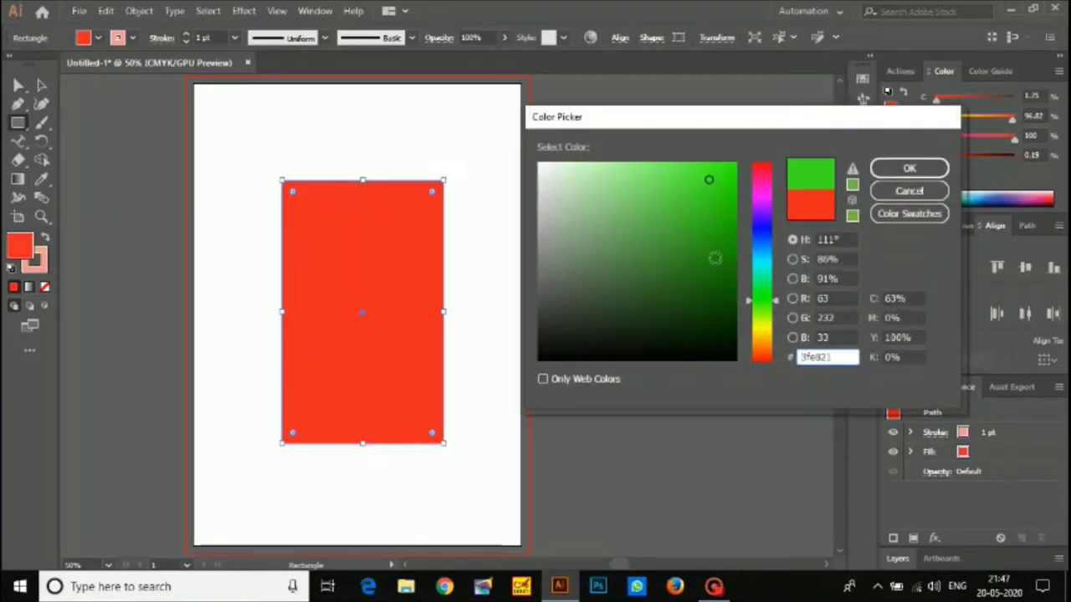
left_click_drag(718, 184, 727, 176)
left_click(883, 168)
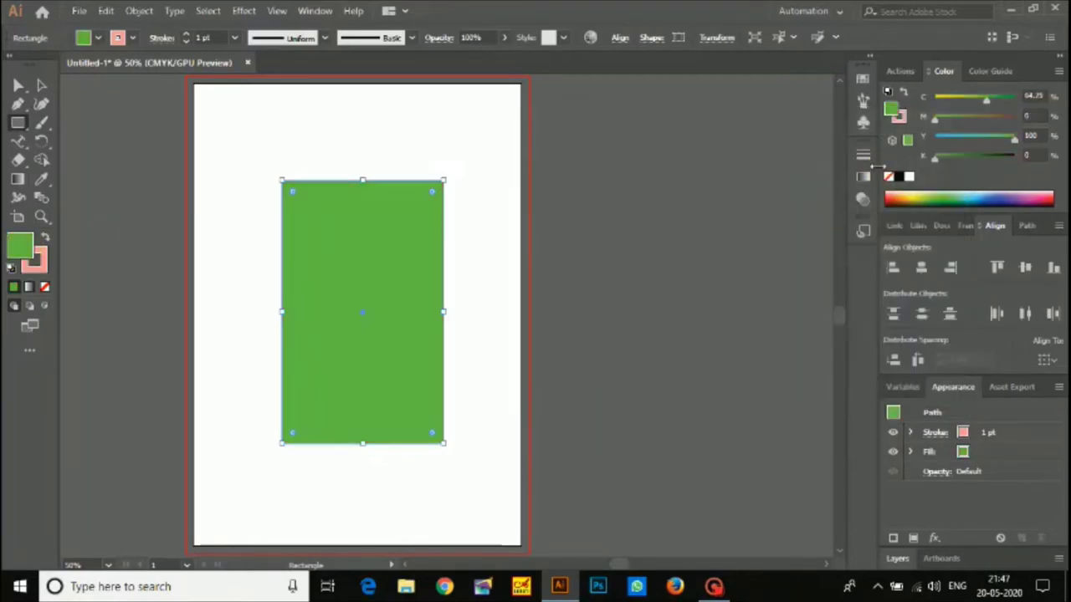
Set the rectangle's stroke colour to bright yellow, #f7f70b
double_click(32, 265)
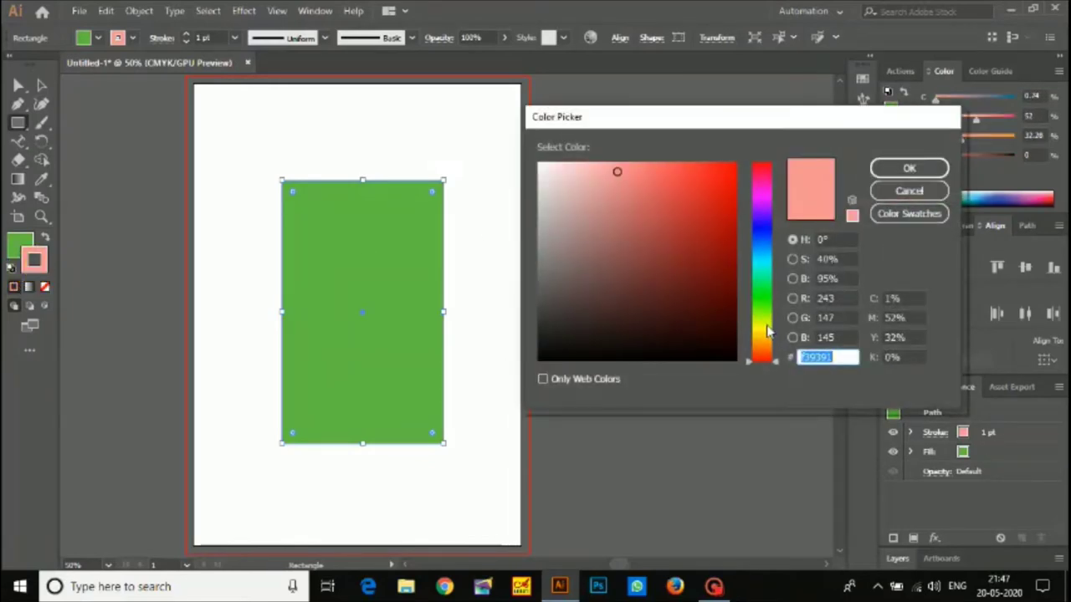
mouse_move(768, 331)
left_mouse_down()
mouse_move(769, 153)
mouse_move(782, 334)
left_mouse_up()
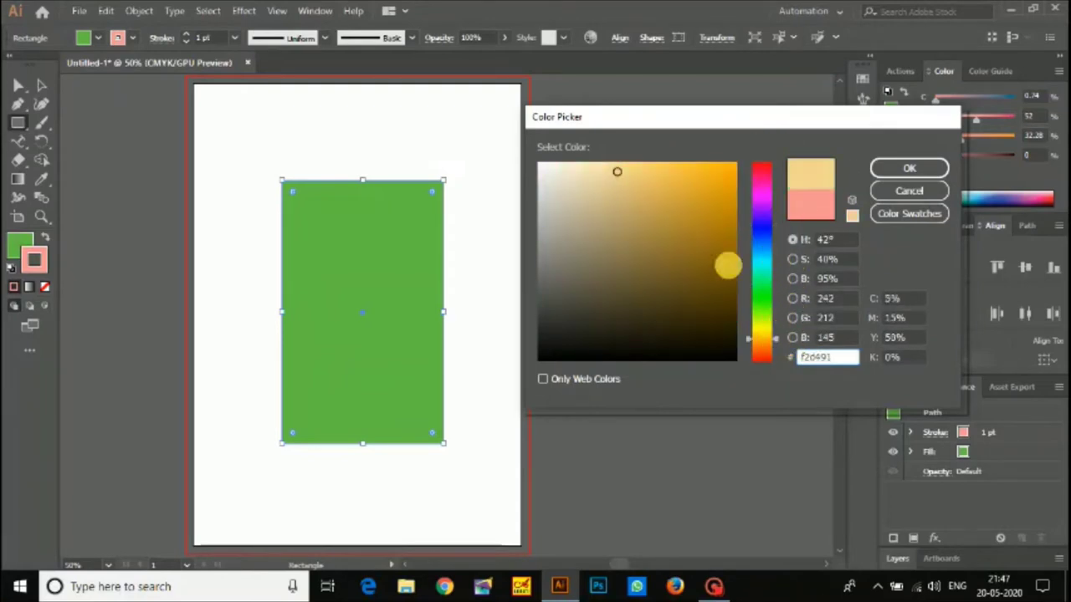
left_click(762, 332)
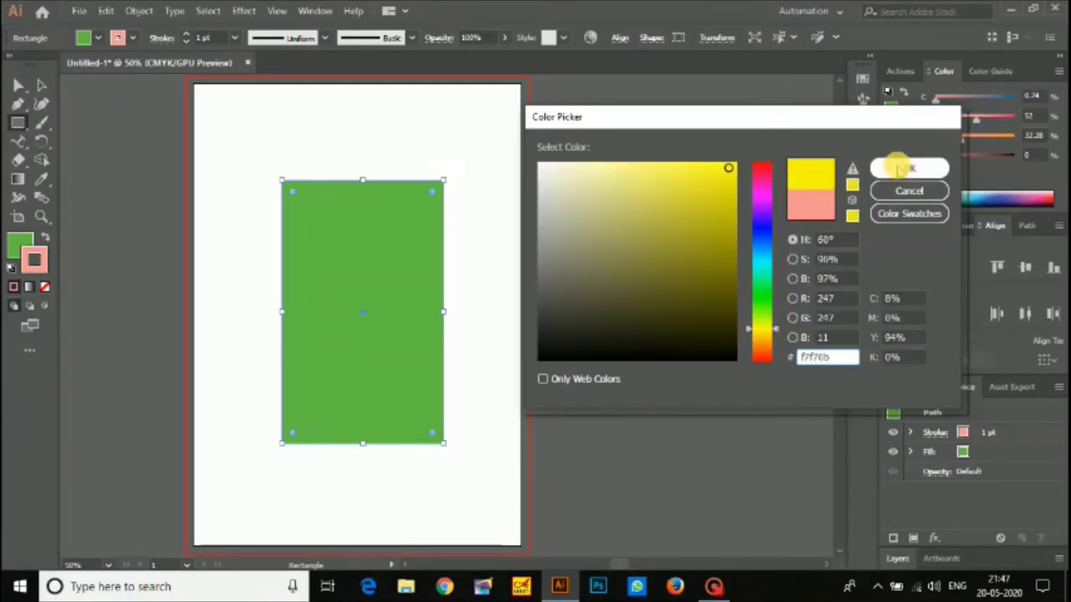
left_click(905, 167)
Apply a 3D Extrude & Bevel effect to the rectangle with preview on and an extrude depth of 139 pt
key("a")
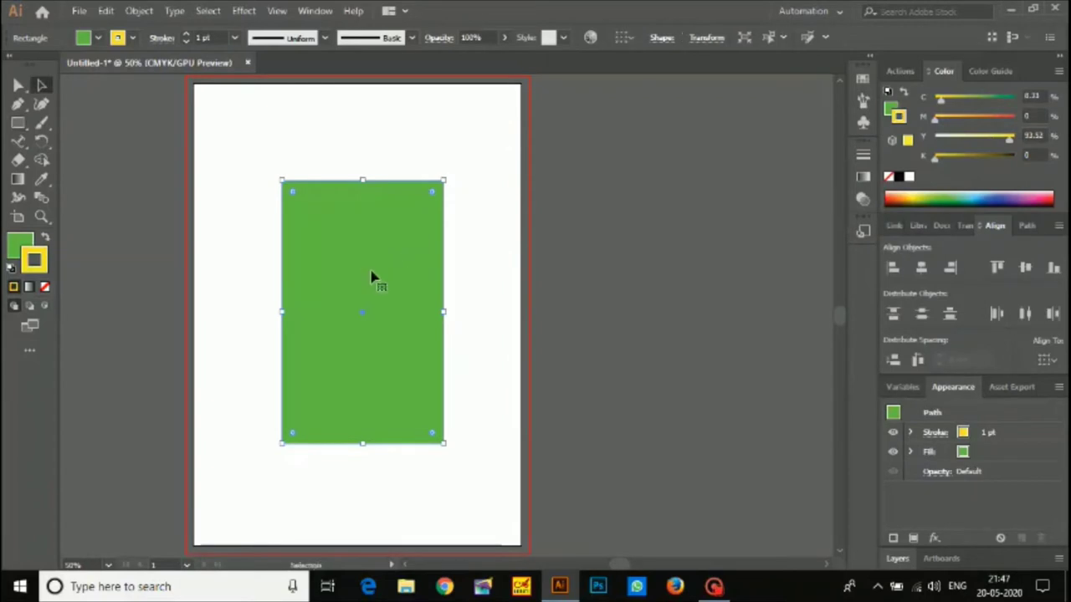
key("ctrl+minus")
left_click(244, 11)
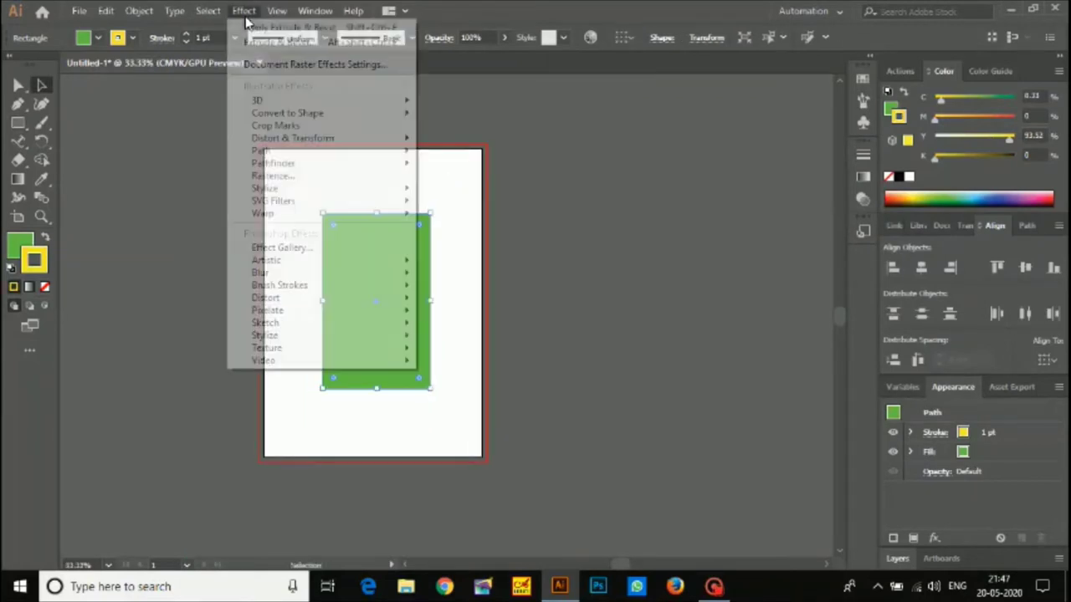
mouse_move(259, 100)
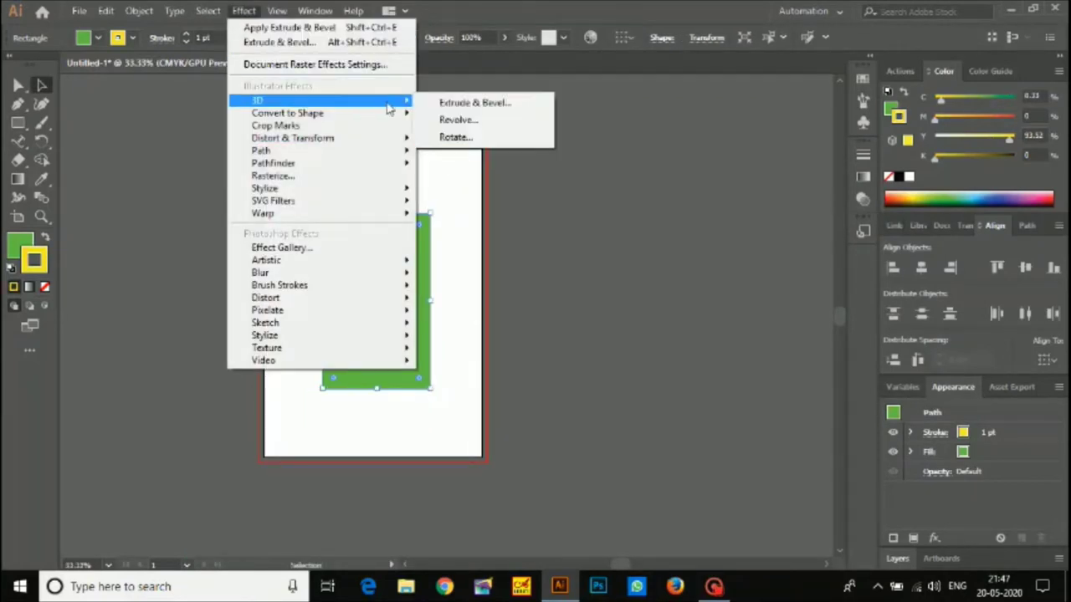
left_click(465, 103)
left_click(593, 465)
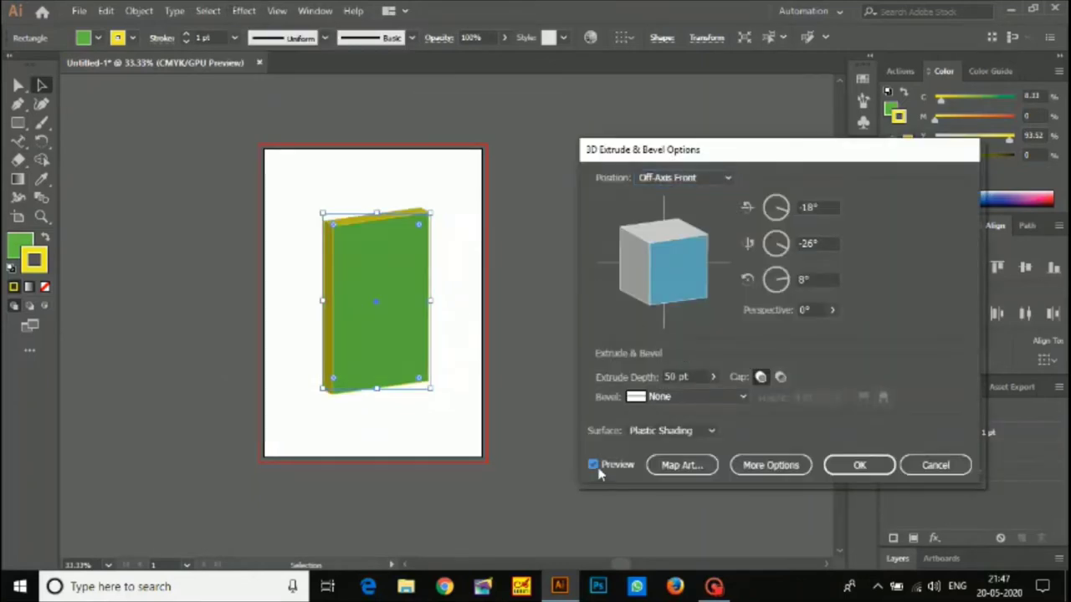
left_click(712, 376)
left_click_drag(672, 399, 657, 397)
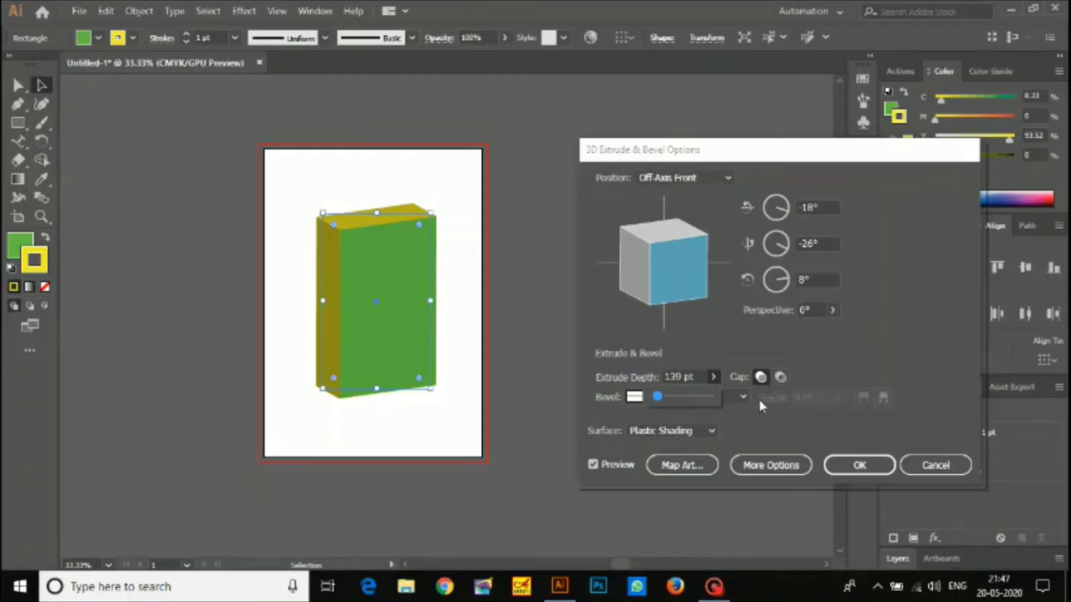
Try Diffuse Shading and No Shading on the extruded box's surface, and return to Plastic Shading
left_click(673, 430)
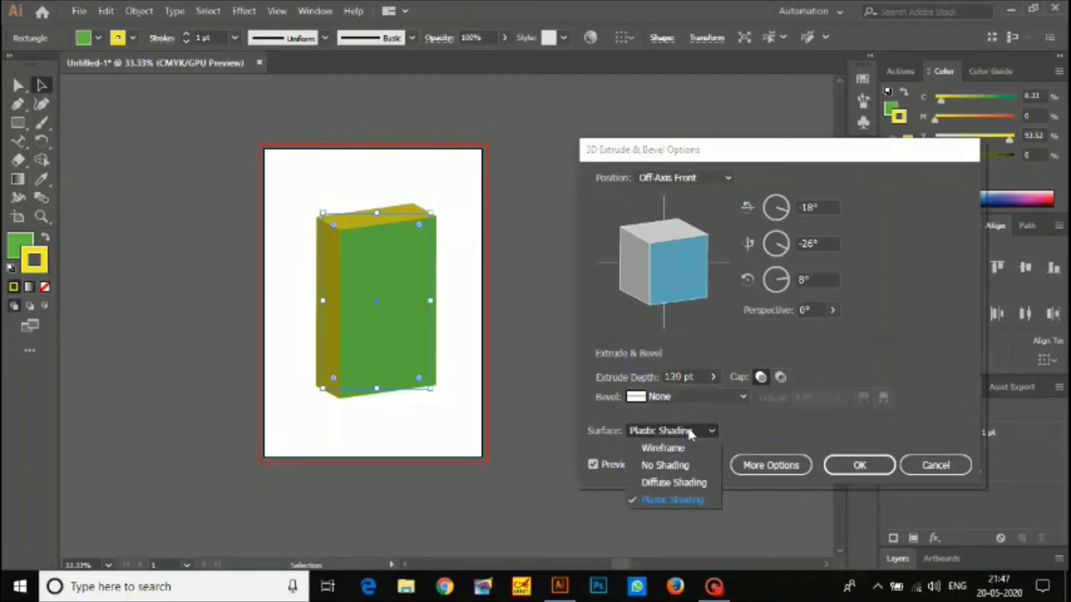
left_click(673, 481)
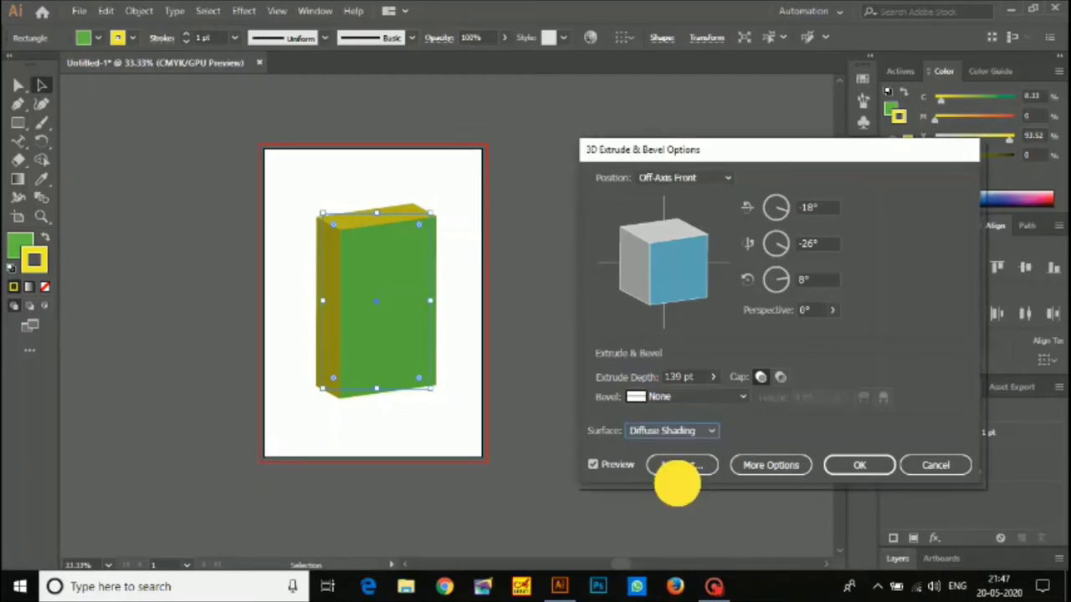
left_click(687, 432)
left_click(673, 464)
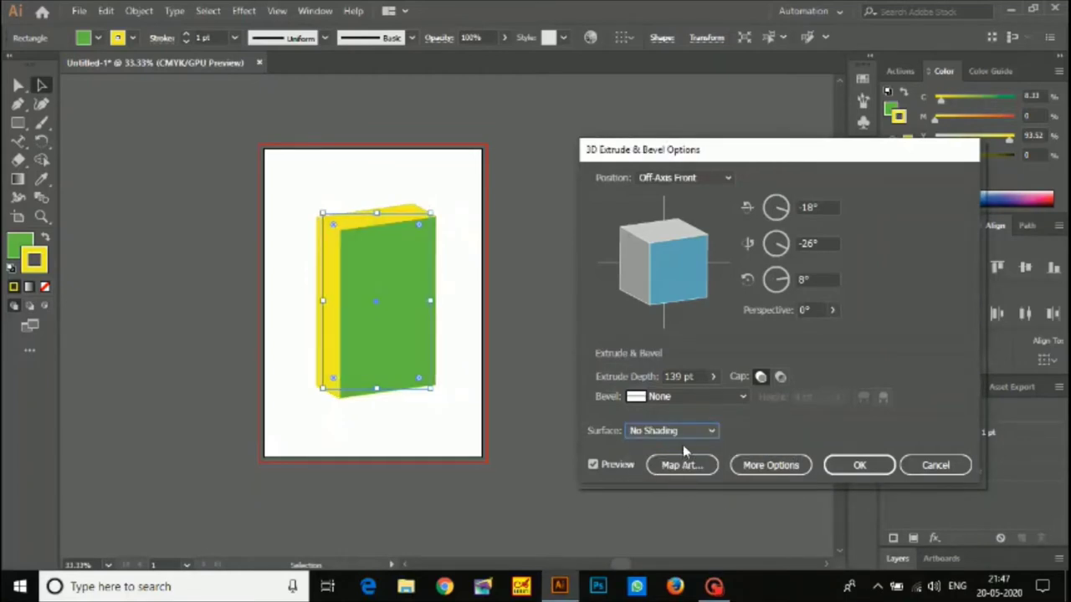
left_click(685, 433)
left_click(681, 496)
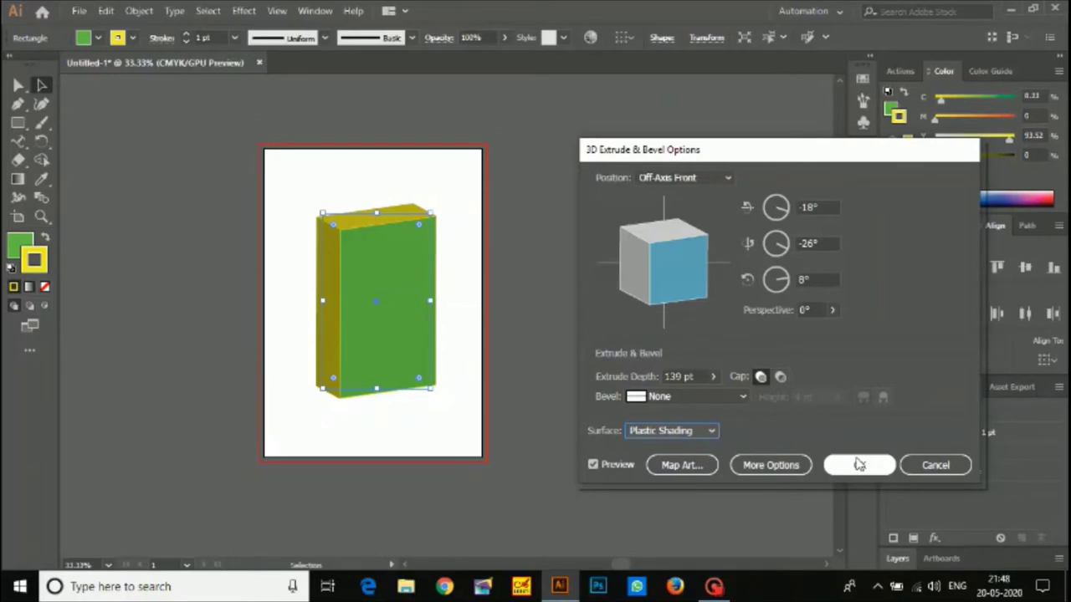
Choose Off-Axis Back, switch the position to Custom Rotation at 18°, 154° and 8°, and accept the 3D effect
left_click(711, 177)
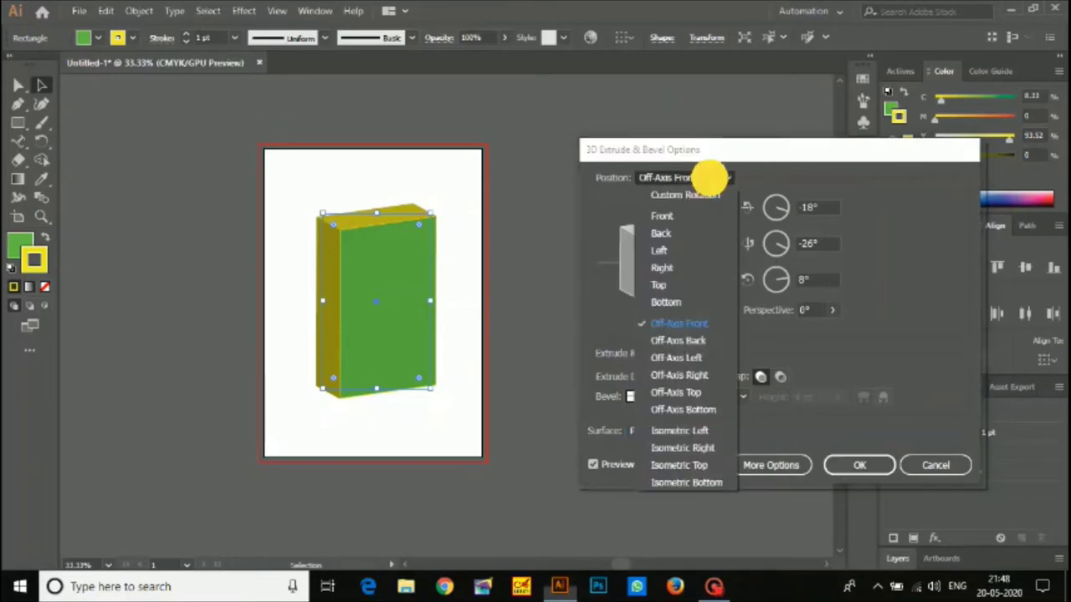
left_click(691, 340)
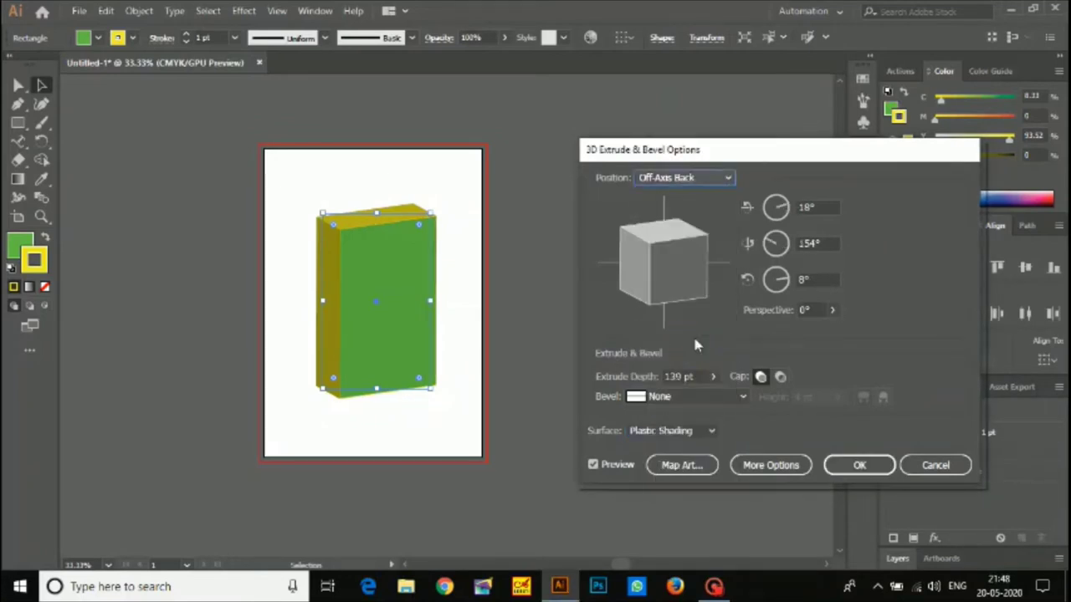
left_click(695, 180)
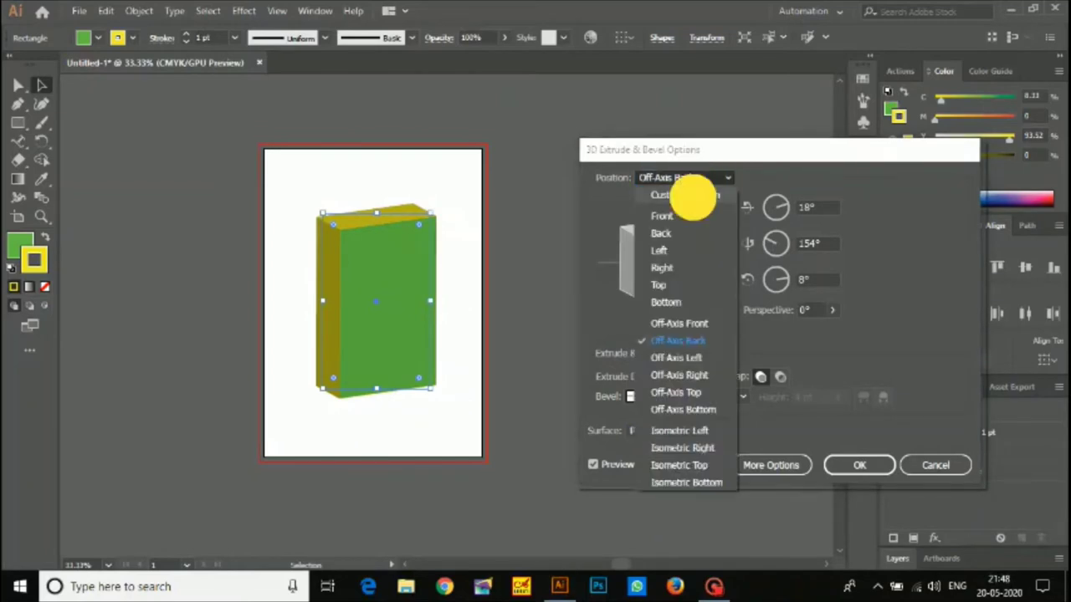
left_click(693, 192)
left_click(834, 466)
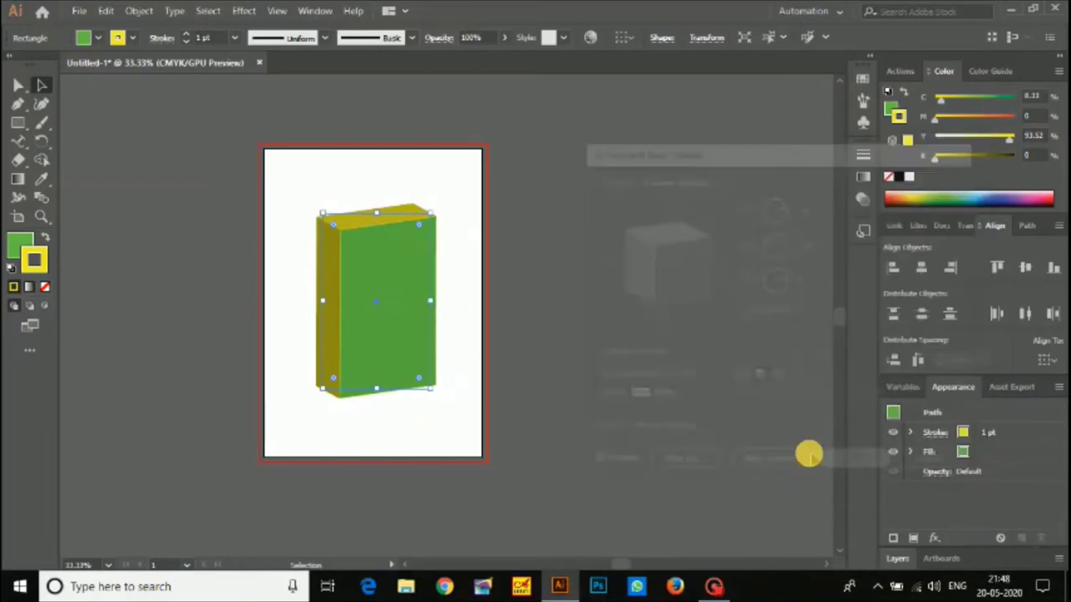
Change the extruded box's stroke to a slightly brighter yellow and deselect the box
key("ctrl+plus")
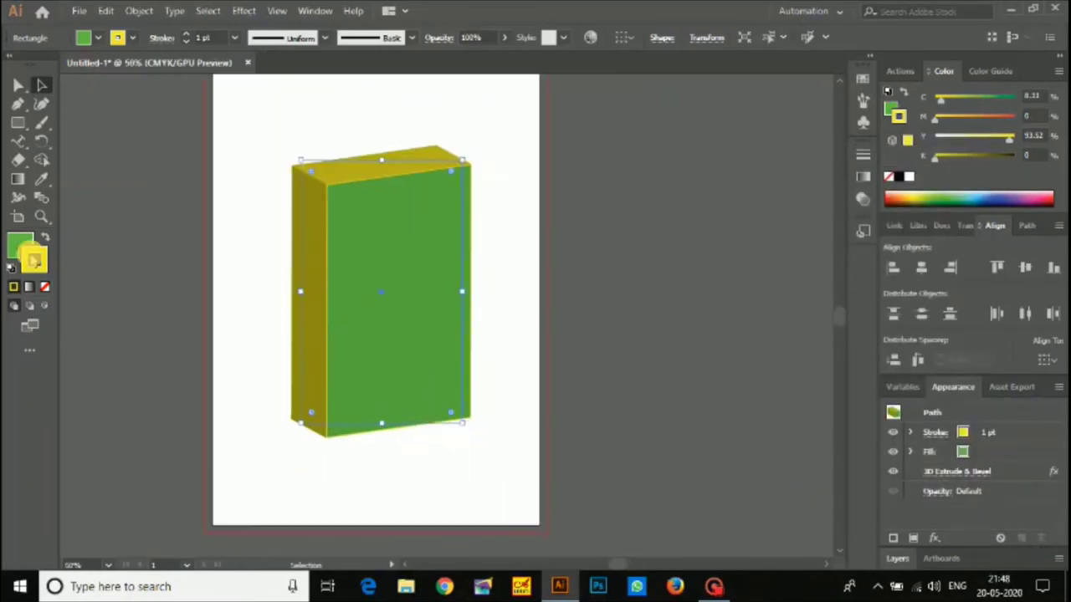
double_click(33, 260)
left_click(717, 164)
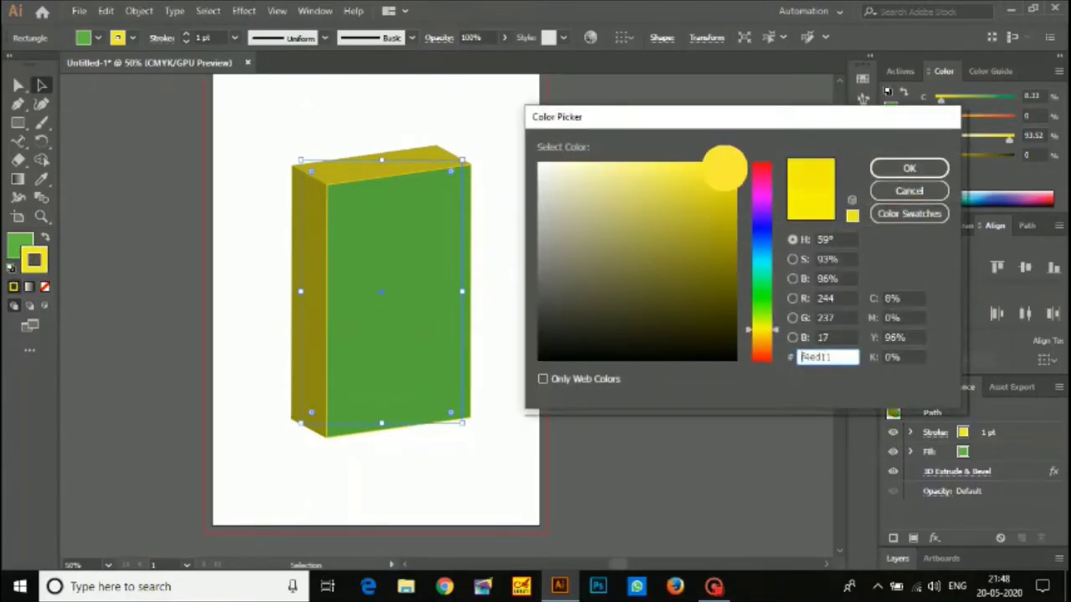
key("Return")
left_click(394, 243)
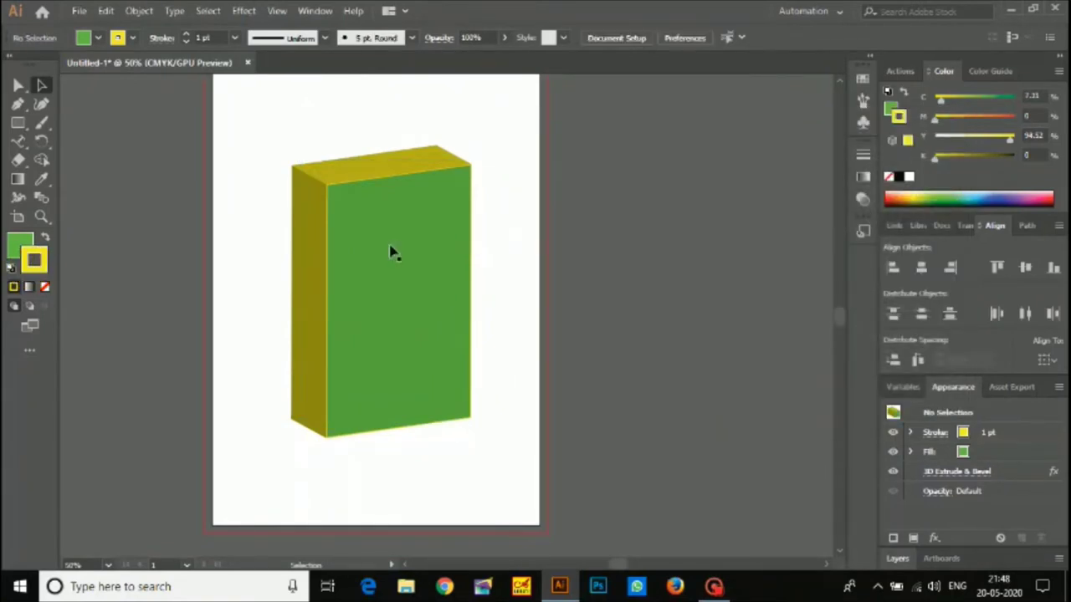
Change the extruded box's fill to the brighter green #44fc00 and deselect the box
key("ctrl+minus")
left_click(390, 251)
double_click(13, 241)
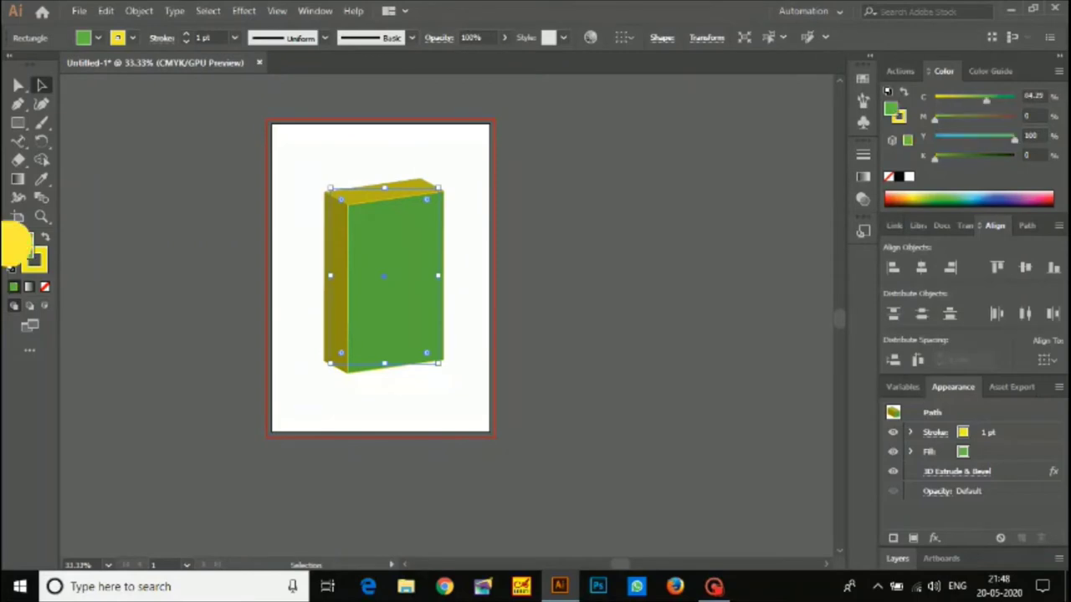
left_click(736, 180)
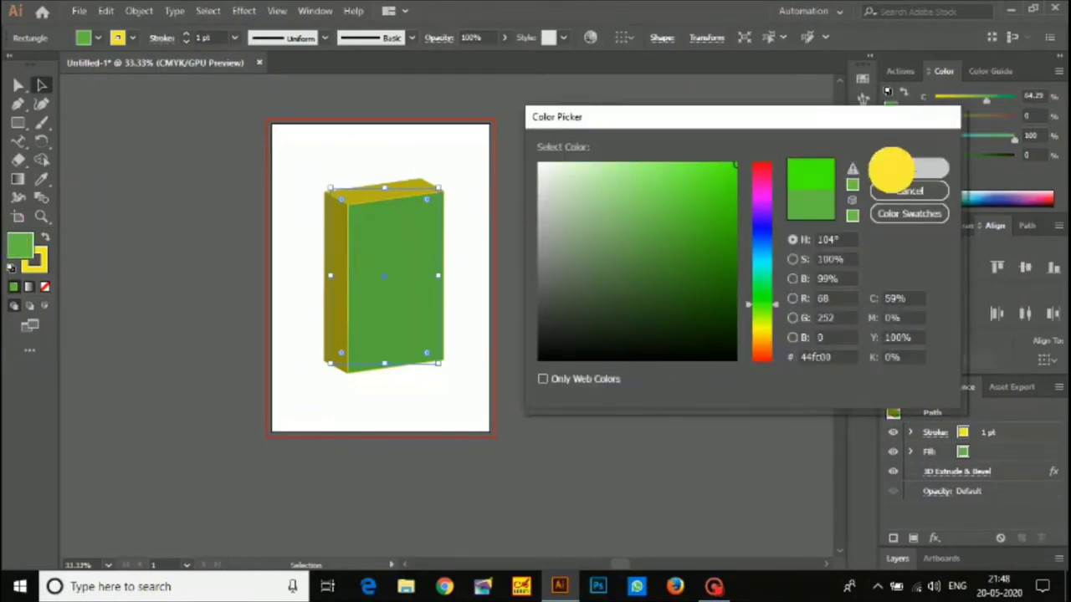
left_click(895, 168)
left_click(490, 241)
Move the extruded box off the artboard to the empty area on its right side
scroll(390, 250, "up", 2)
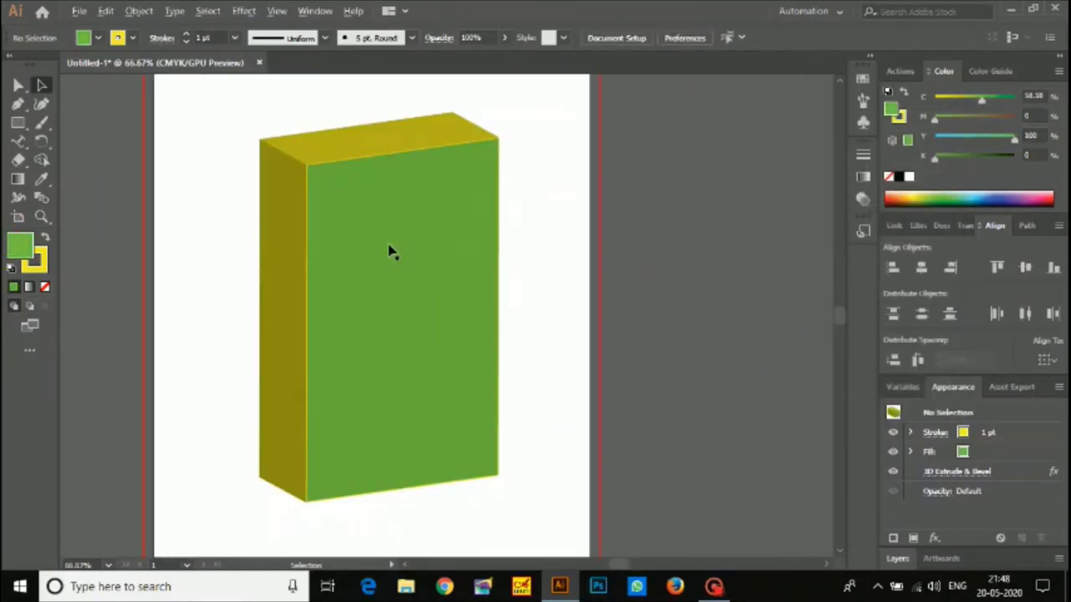
scroll(390, 251, "down", 1)
left_click(390, 249)
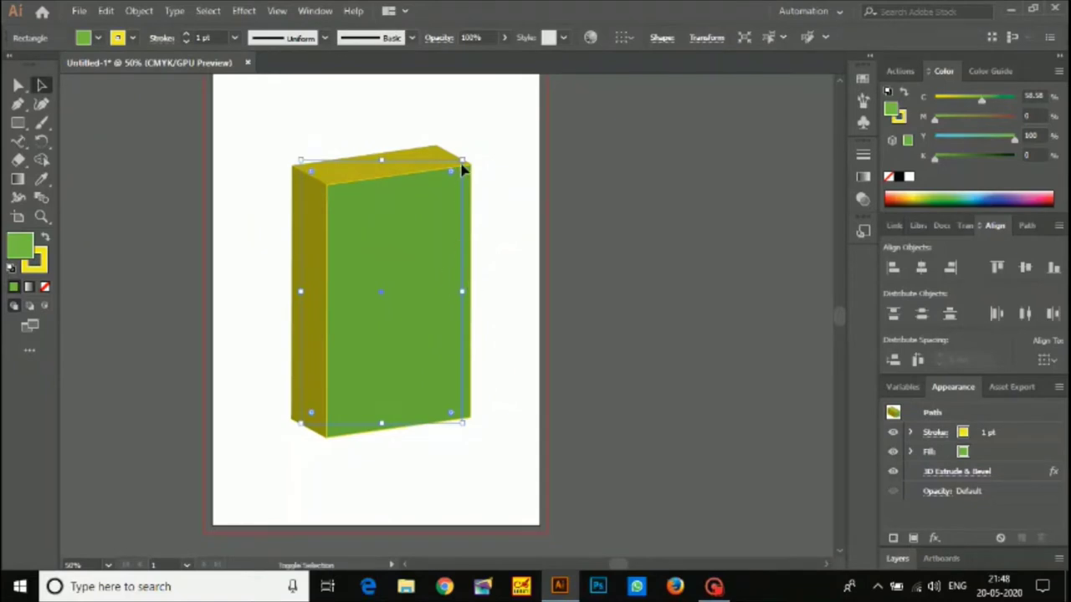
left_click_drag(389, 270, 671, 247)
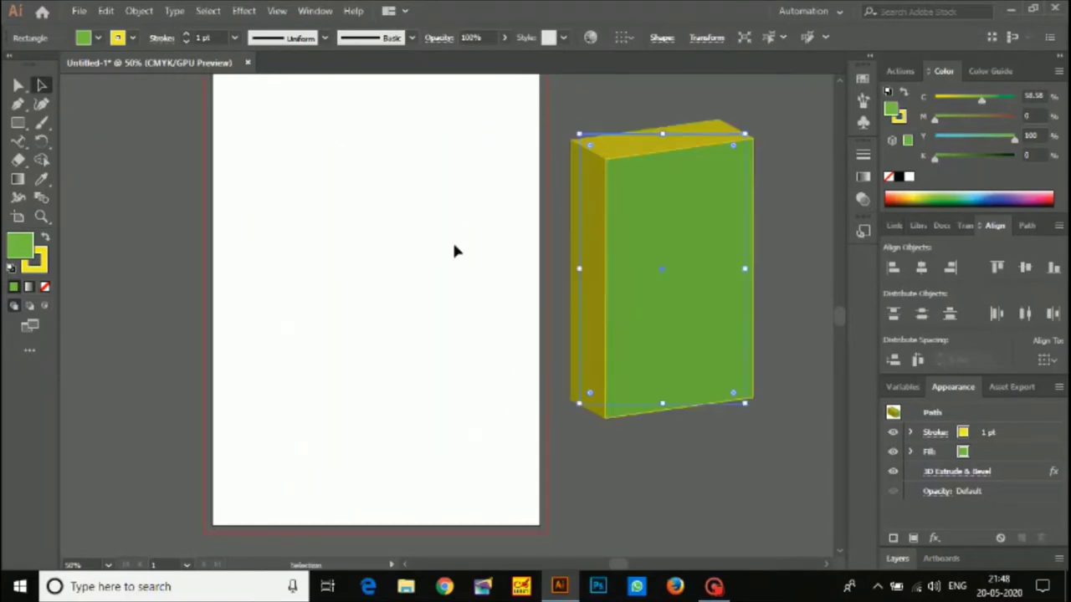
scroll(450, 242, "down", 2)
scroll(392, 270, "up", 1)
left_click(280, 264)
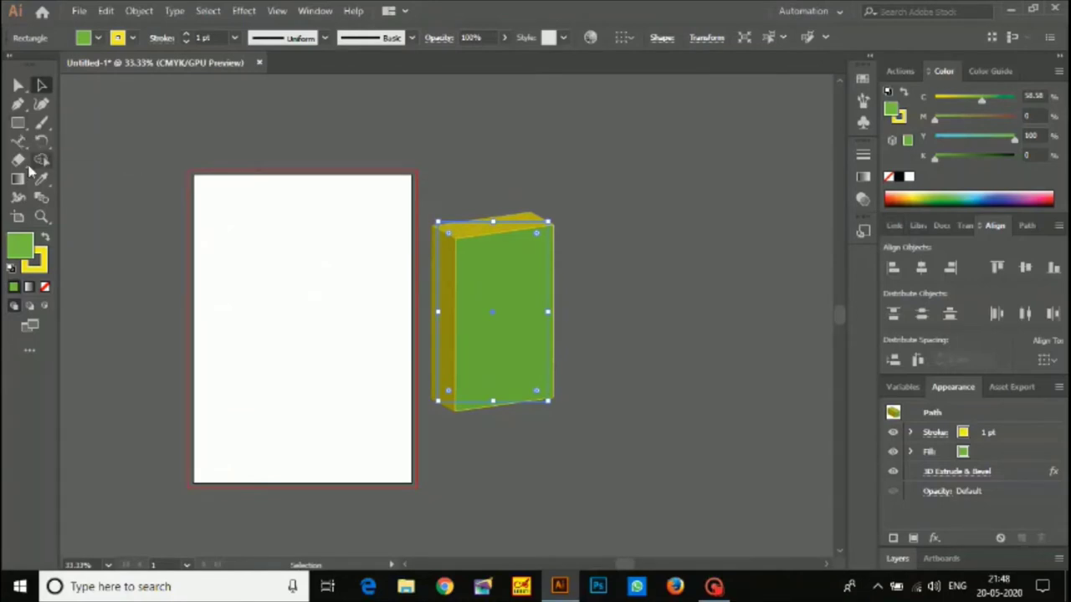
left_click(18, 123)
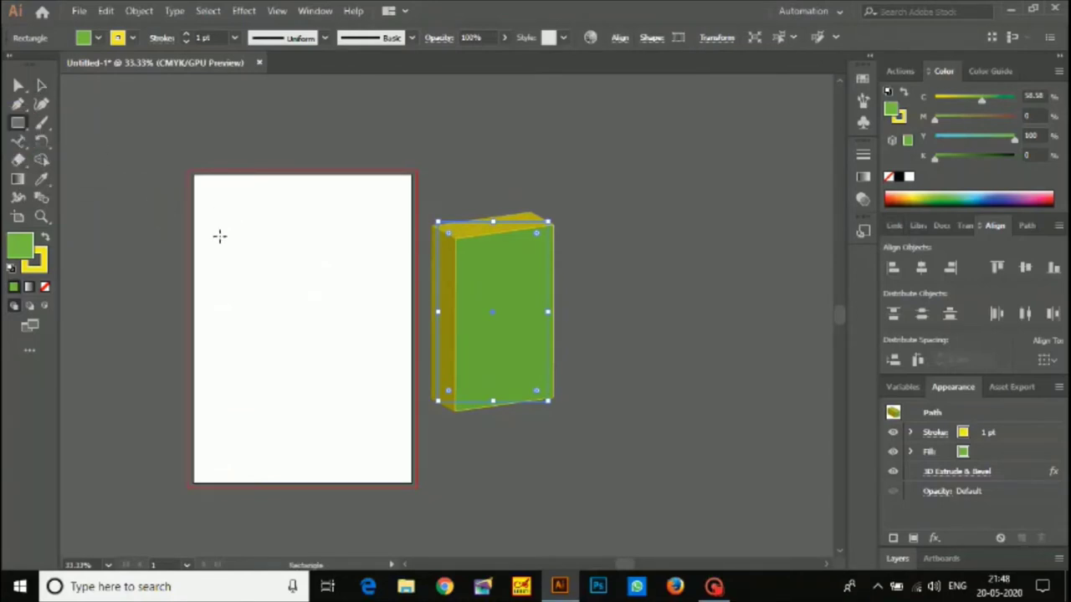
mouse_move(216, 262)
left_mouse_down()
mouse_move(368, 342)
mouse_move(385, 330)
mouse_move(370, 383)
left_mouse_up()
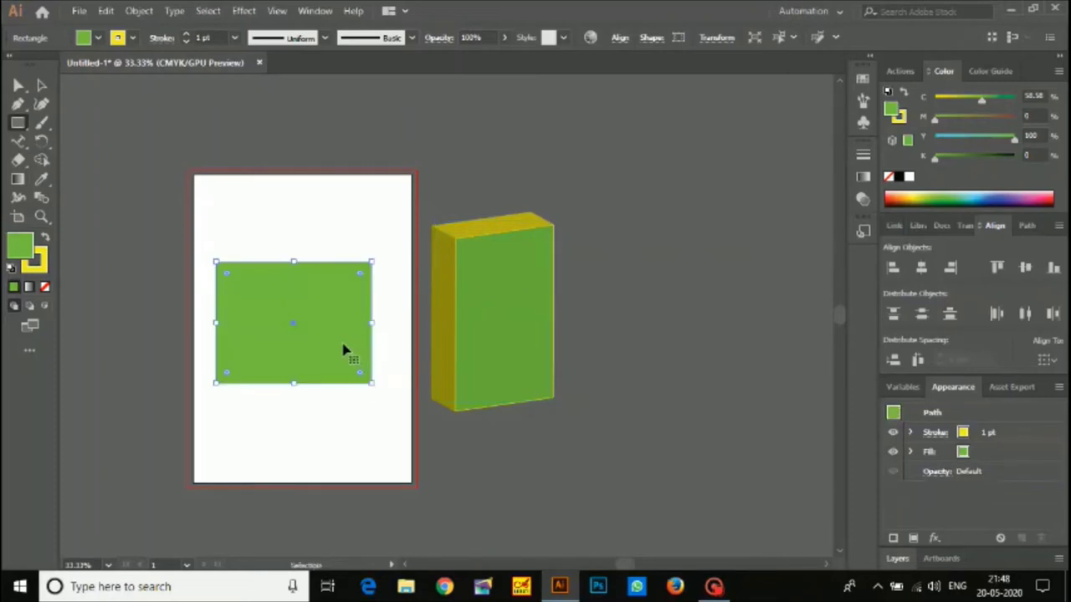
key("ctrl+z")
Place a copy of the extruded box on the artboard, keeping the original beside it, and select the copy
left_click(20, 85)
left_click_drag(490, 340, 292, 321)
left_click(301, 324)
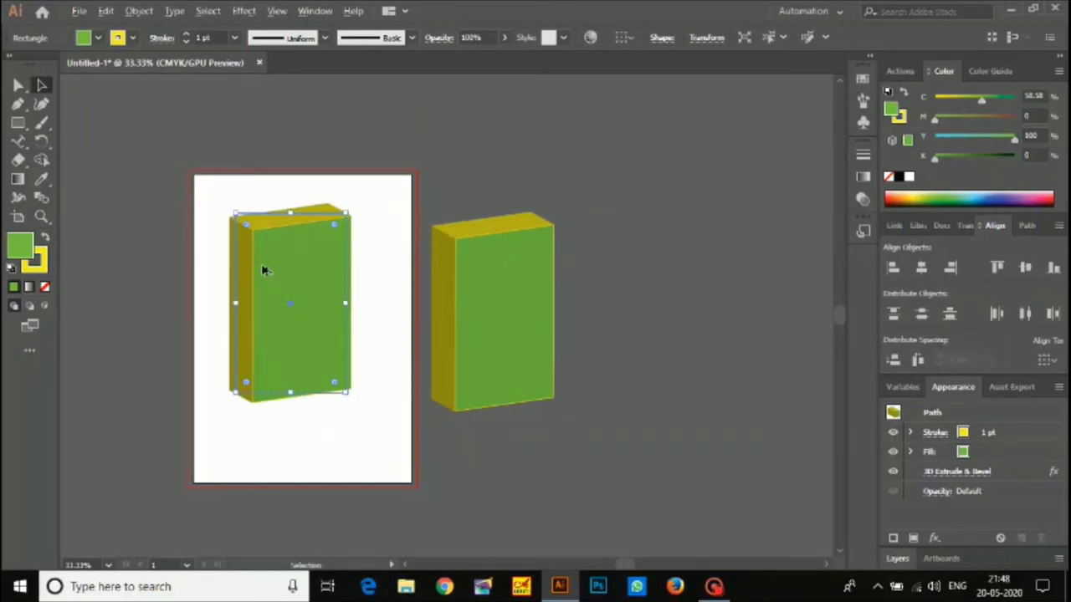
Review the 3D Extrude & Bevel settings of the box copy on the artboard
left_click(959, 472)
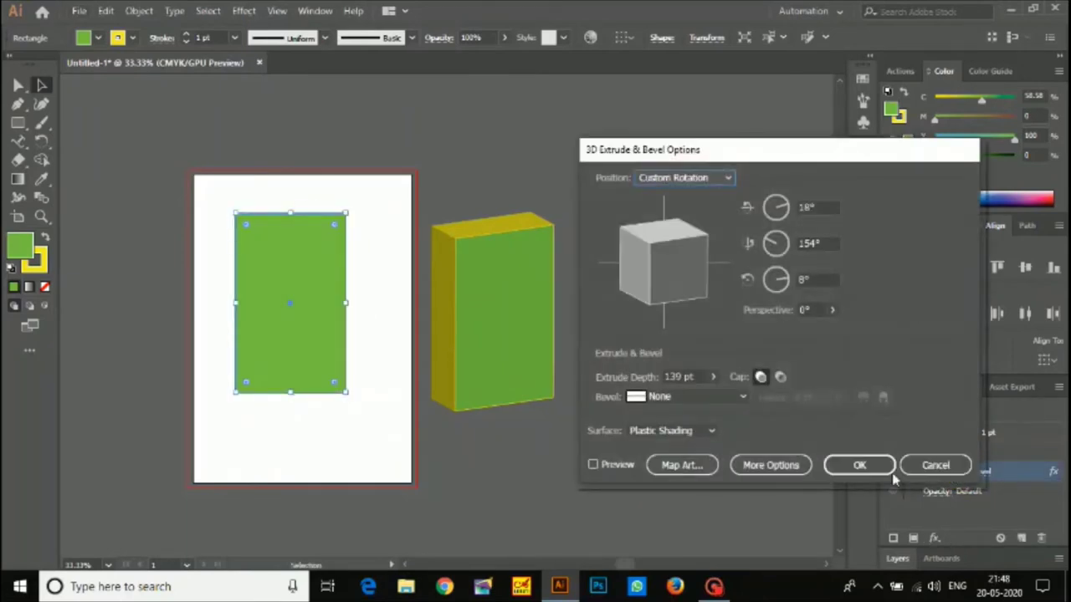
left_click(934, 466)
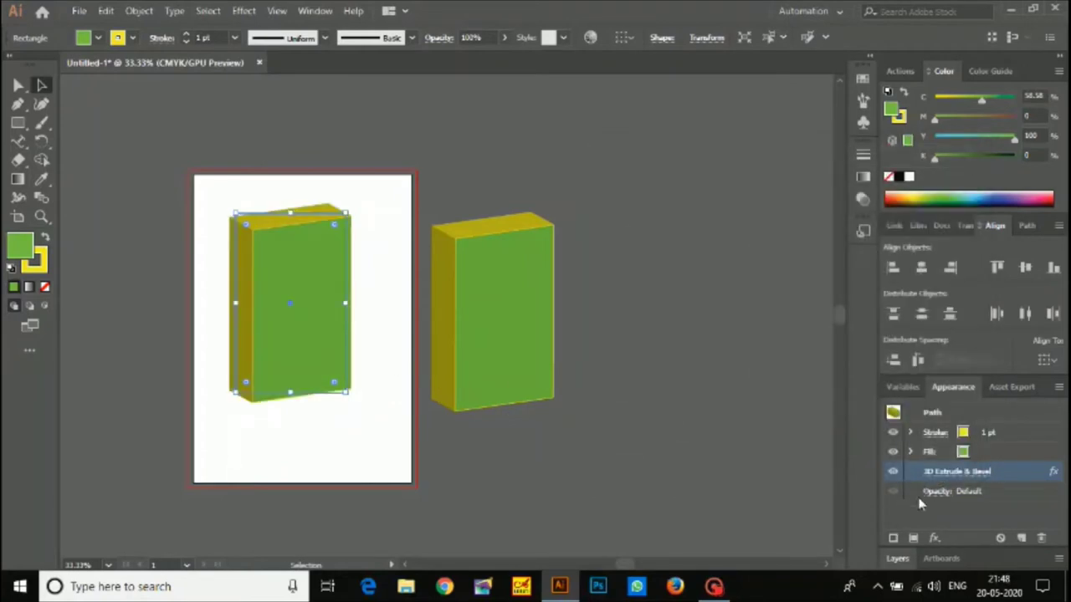
left_click(929, 472)
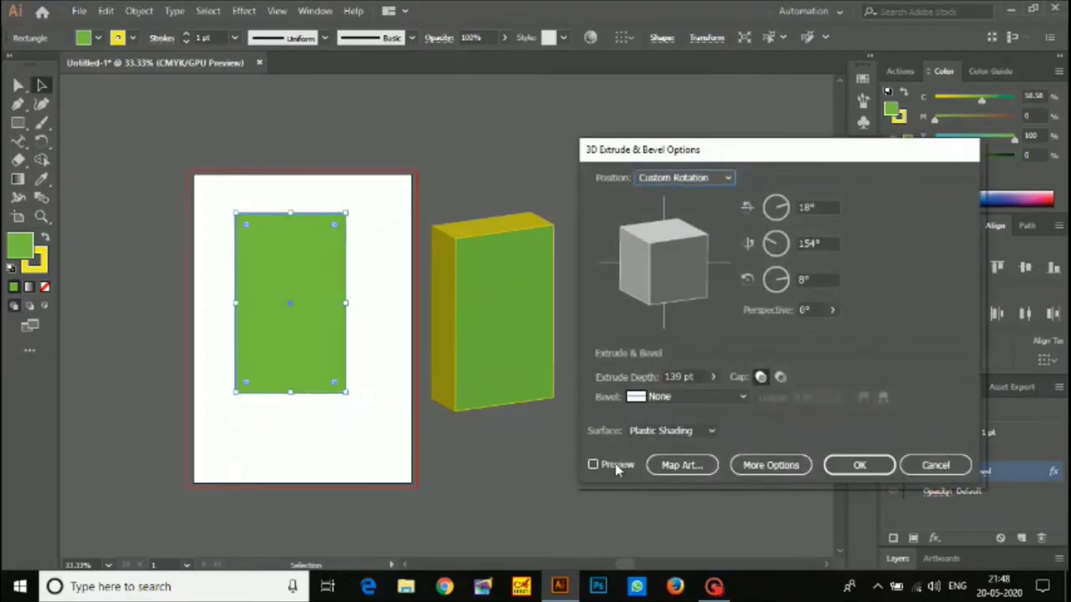
left_click(225, 290)
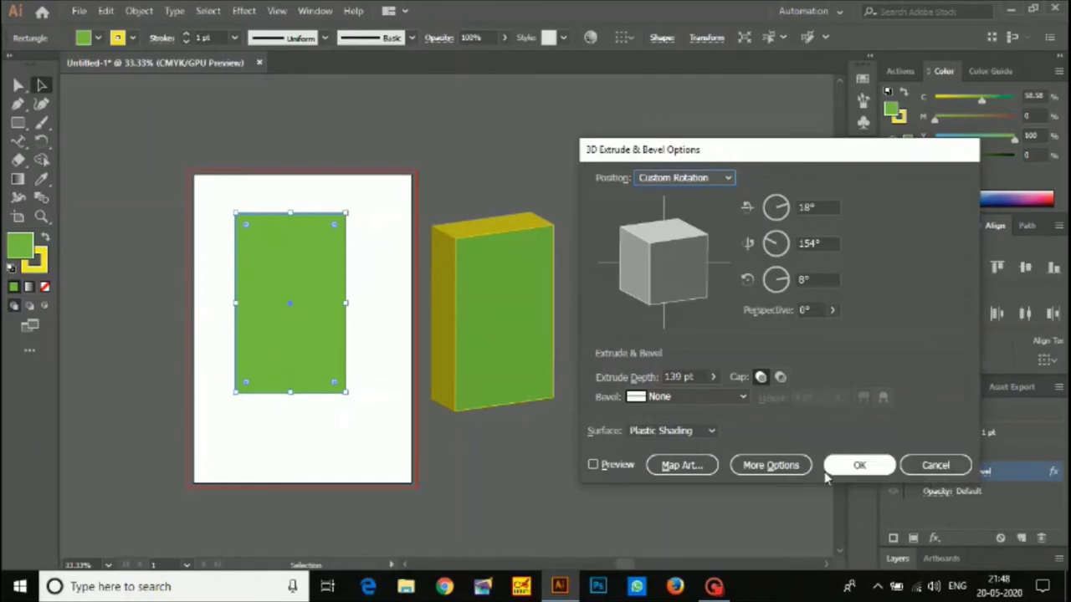
left_click(861, 465)
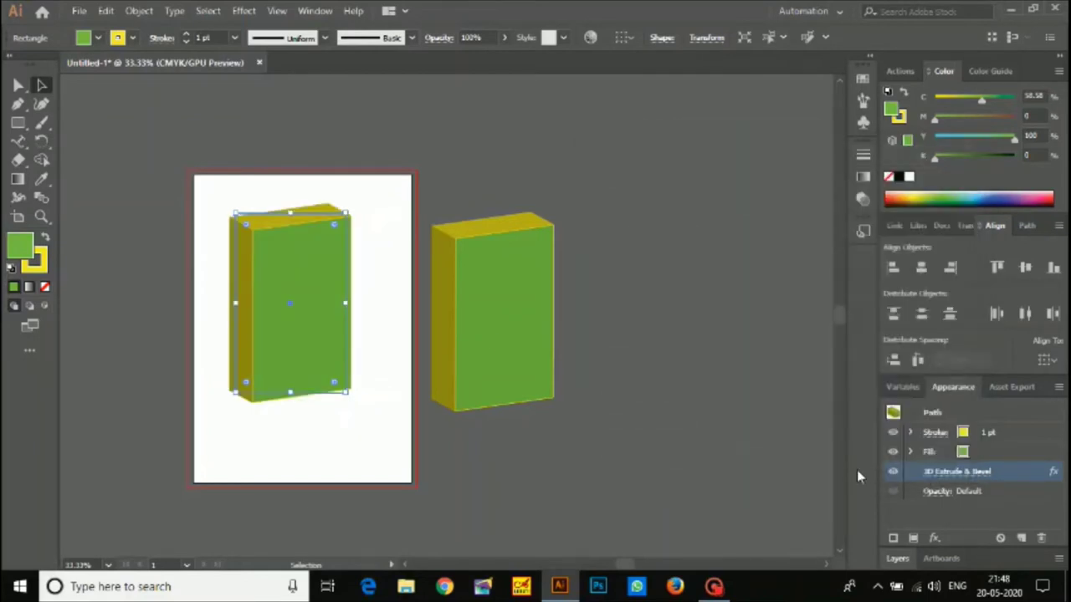
Draw a flat green rectangle with a yellow stroke over the front face of the box copy on the artboard
left_click(17, 122)
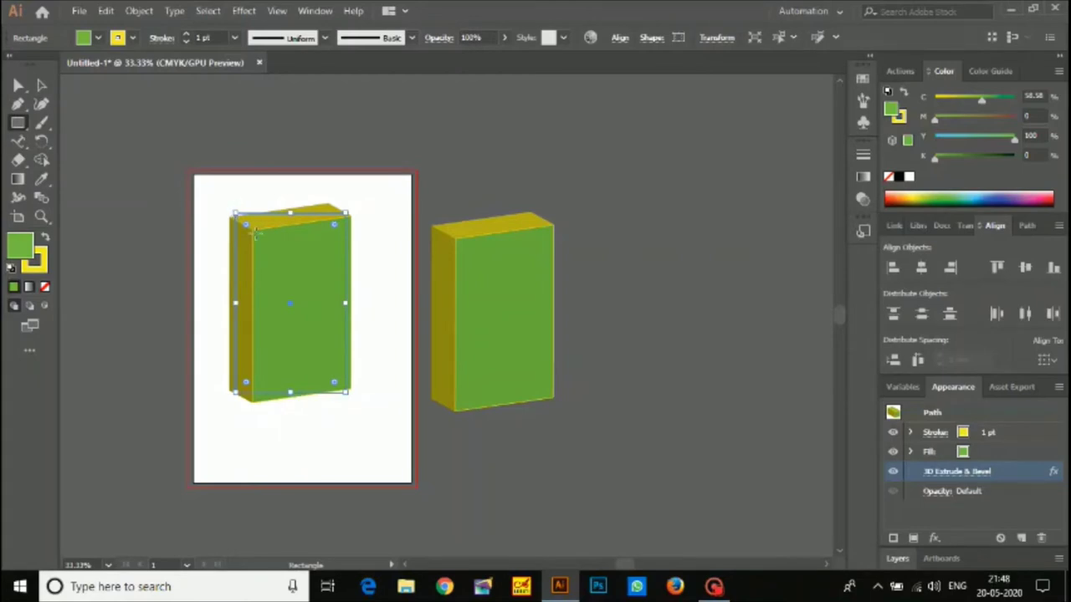
key("ctrl+shift+a")
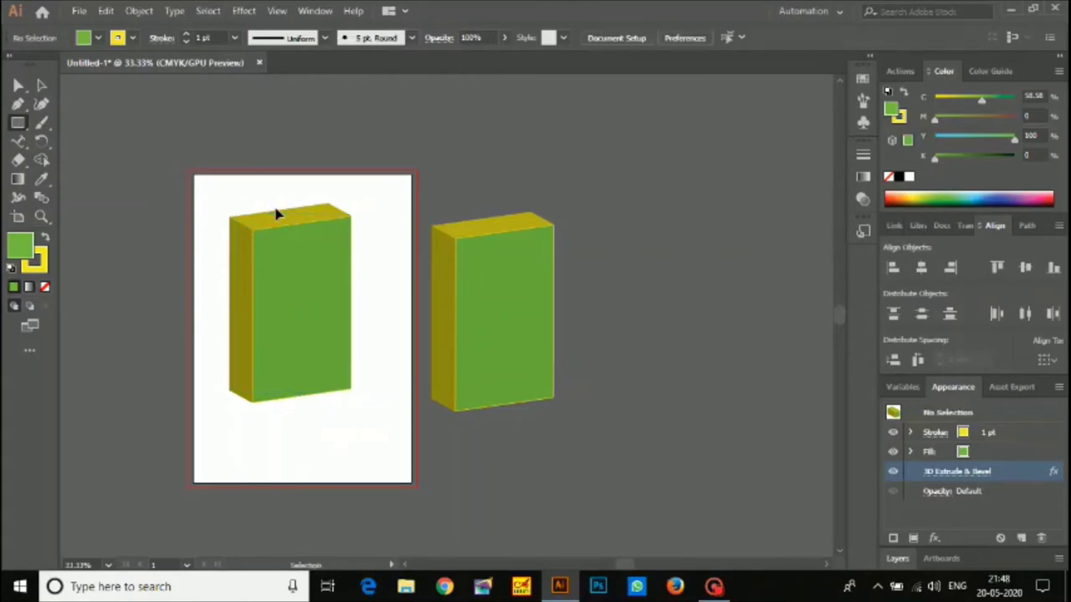
left_click_drag(240, 219, 346, 391)
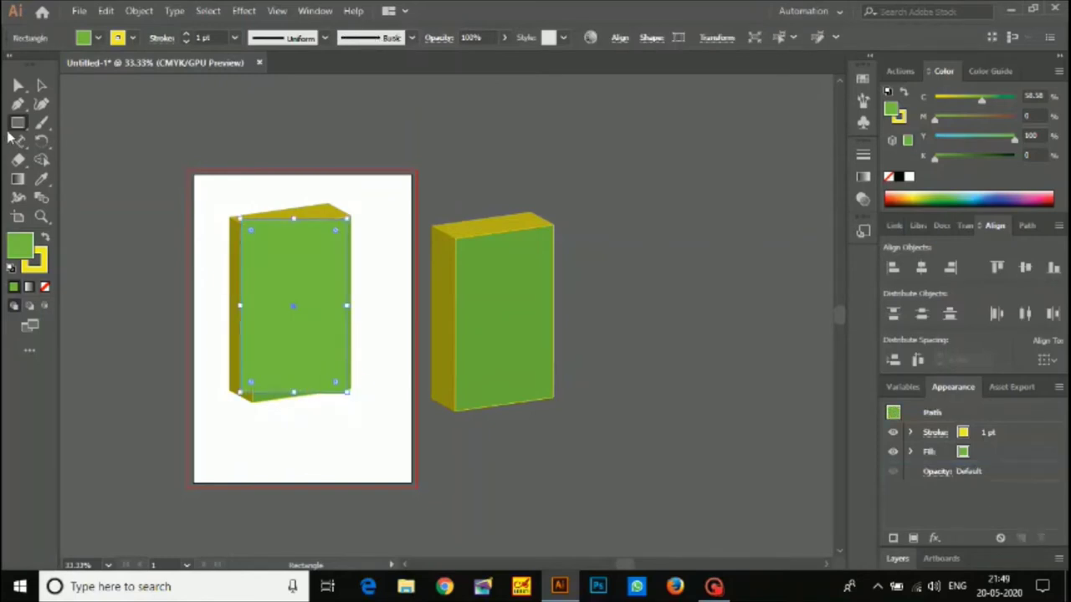
Move the box copy to the empty area beyond the other box and place the flat green rectangle on the artboard
left_click(42, 84)
left_click_drag(284, 274, 133, 285)
left_click(326, 270)
left_click(297, 255)
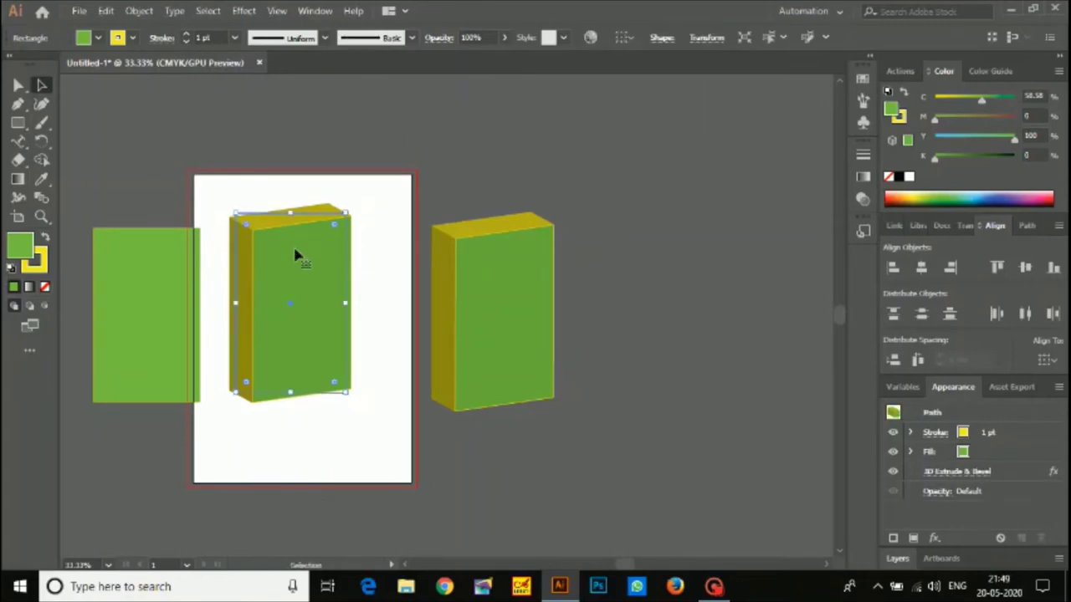
left_click_drag(293, 244, 700, 259)
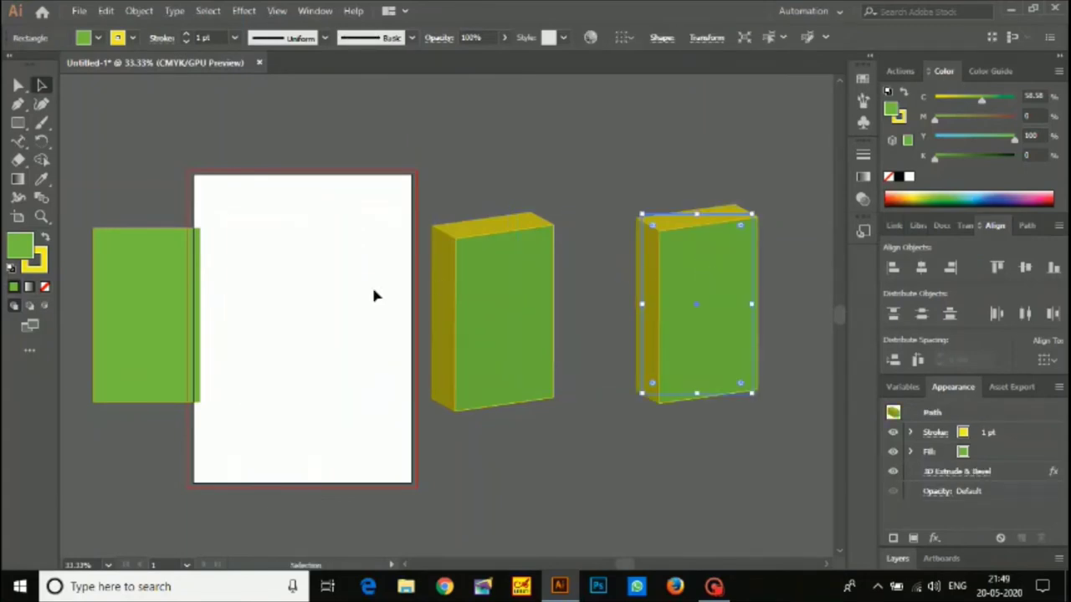
left_click(146, 298)
left_click_drag(147, 299, 300, 281)
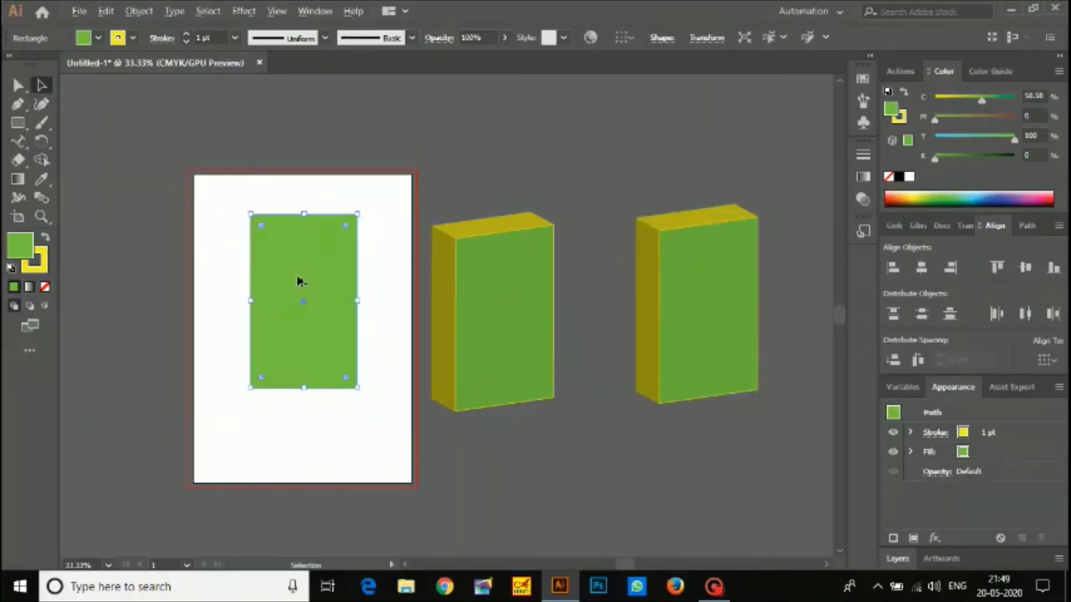
Add the text "BRAND OF BRAND" on the upper part of the green rectangle and select it as an object
key("ctrl+1")
key("t")
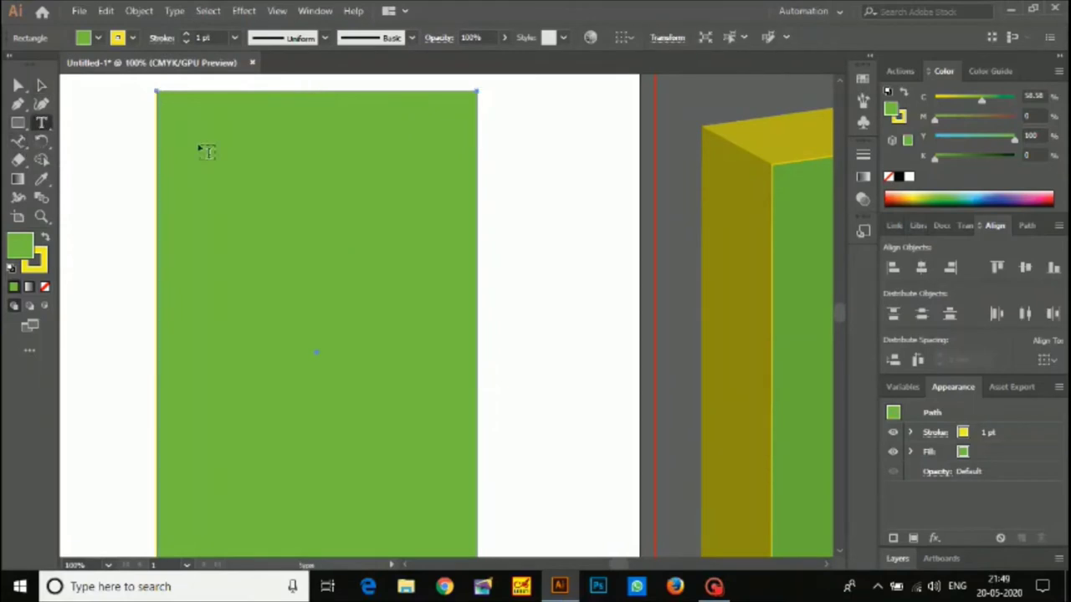
left_click(209, 183)
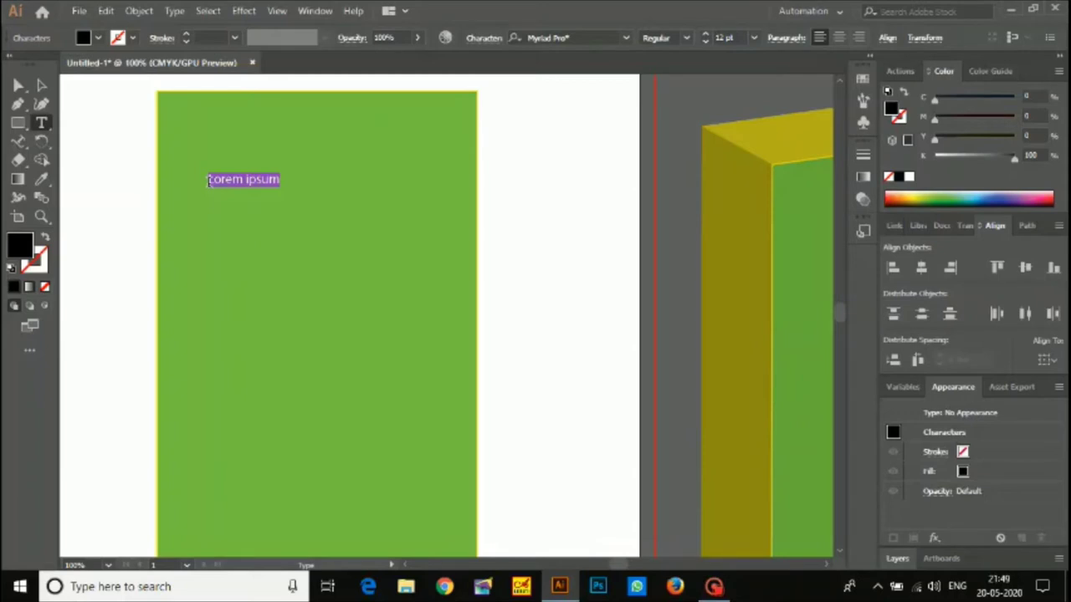
type("BA")
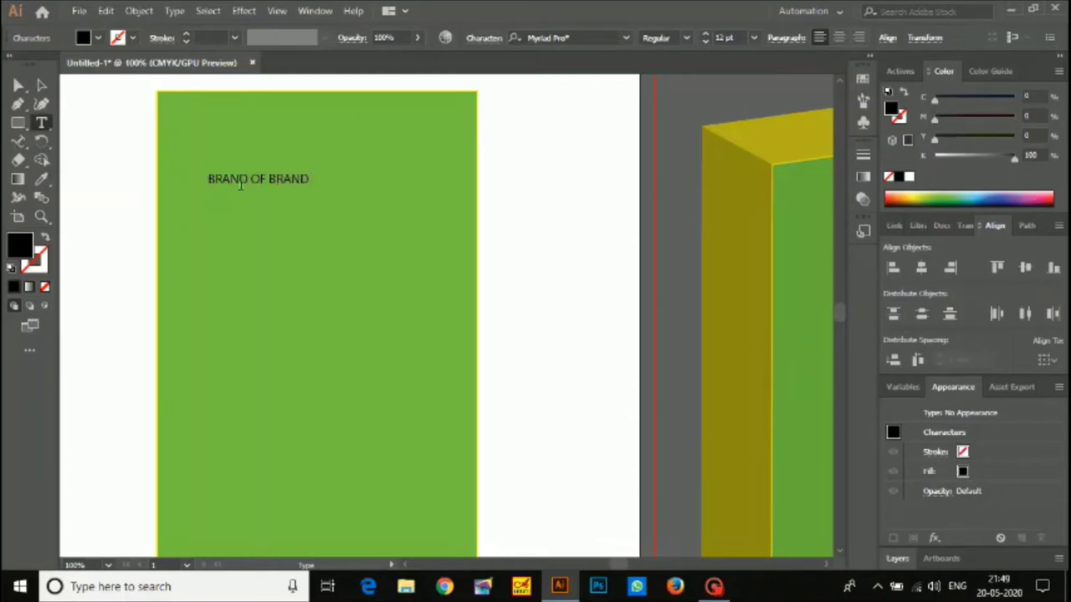
left_click(41, 84)
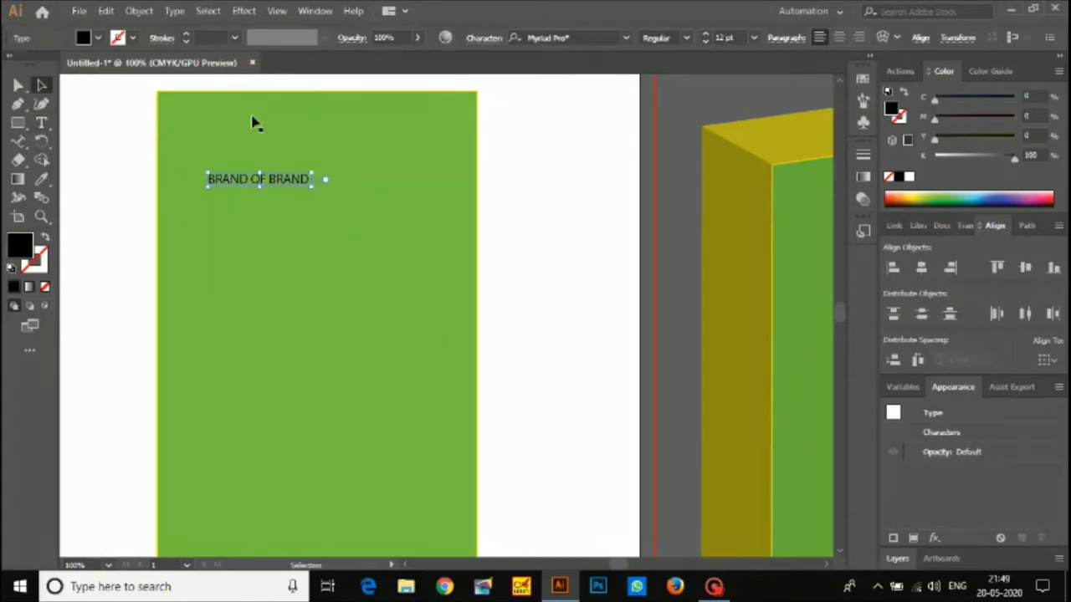
Set the font of the BRAND OF BRAND text to Rage Italic
left_click(572, 38)
scroll(575, 39, "down", 2)
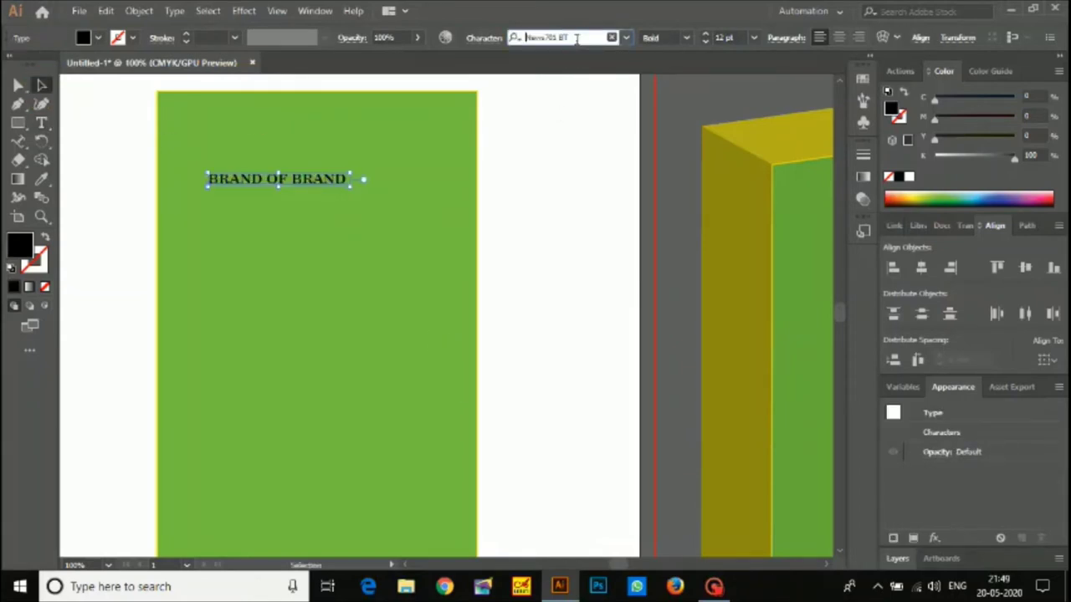
scroll(575, 38, "down", 5)
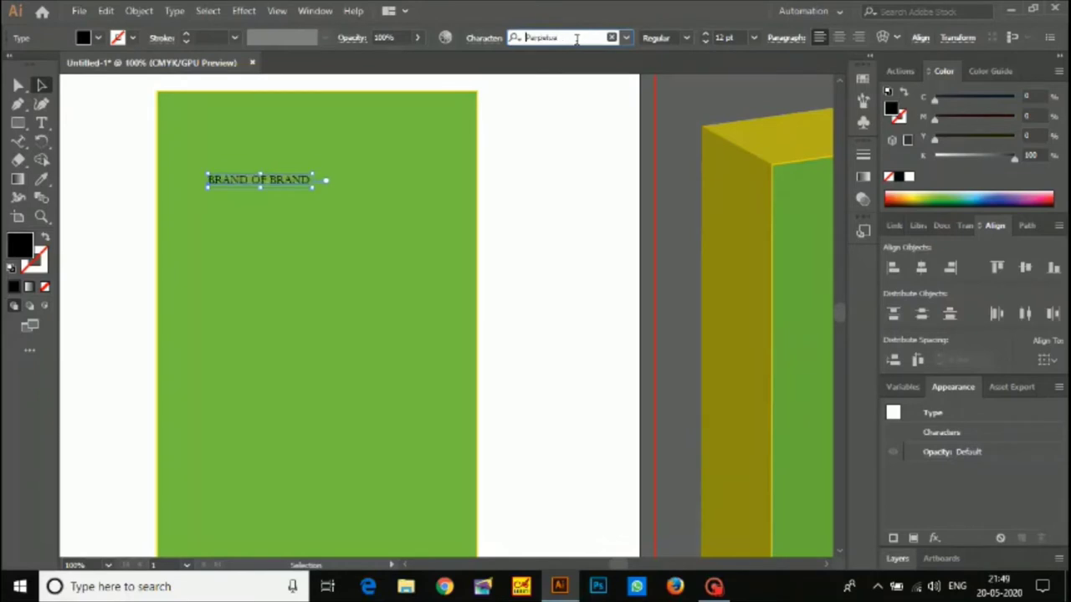
key("Down")
key("Down")
key("Down")
key("Down")
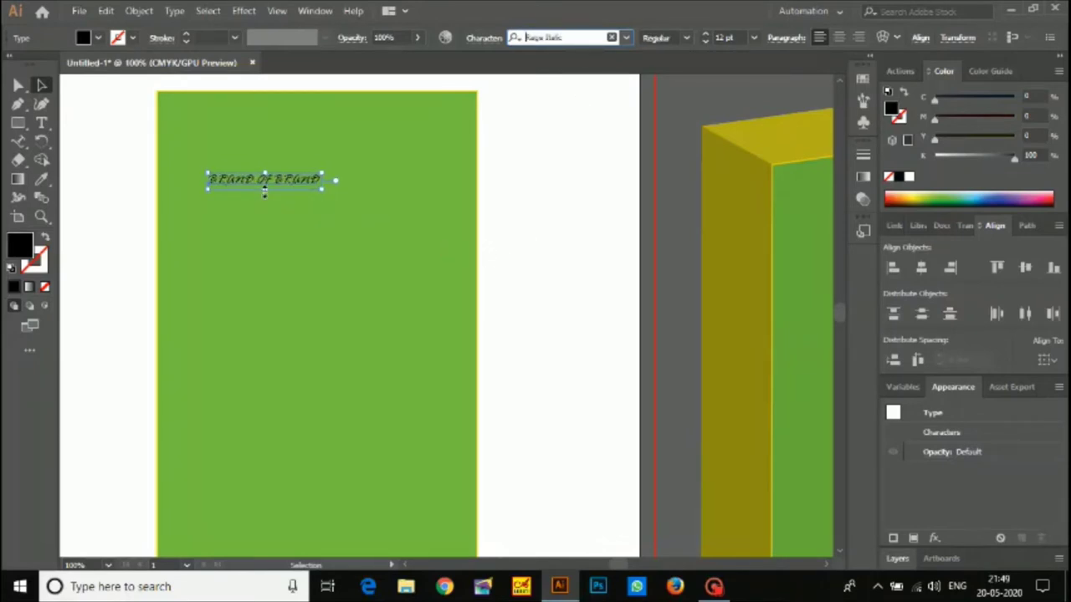
left_click(279, 271)
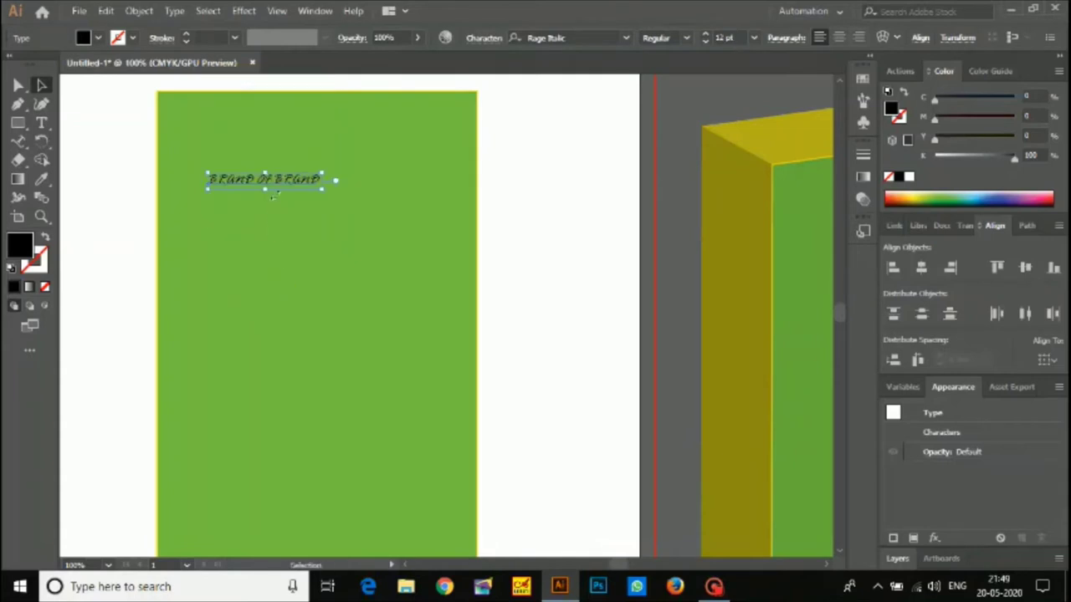
Enlarge the text to about 58 pt and rotate it to run diagonally from the rectangle's lower-left to its upper-right corner
left_click_drag(264, 194, 276, 239)
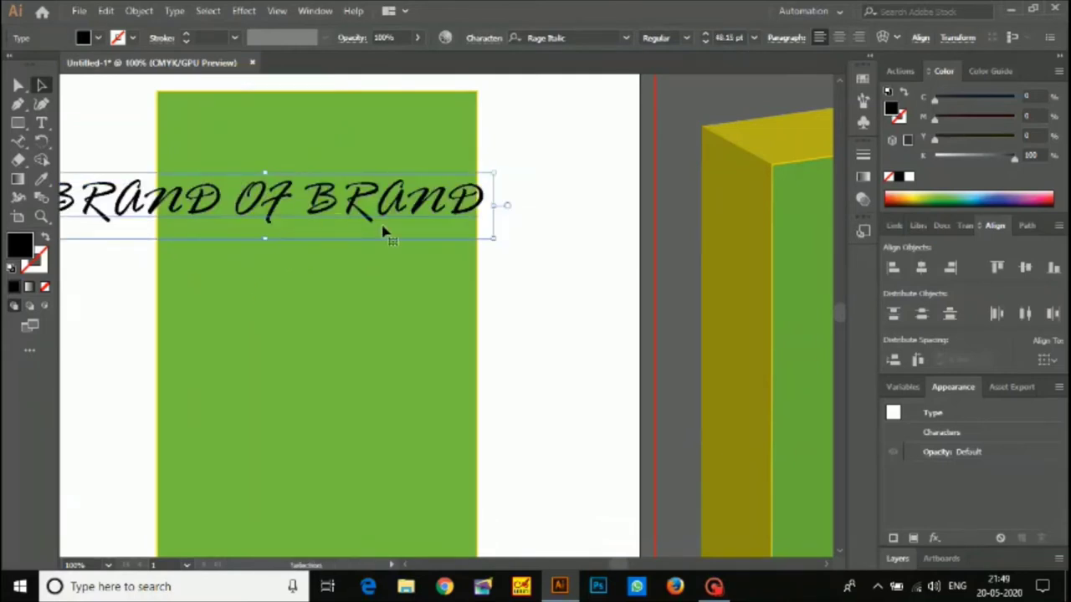
left_click_drag(502, 242, 349, 215)
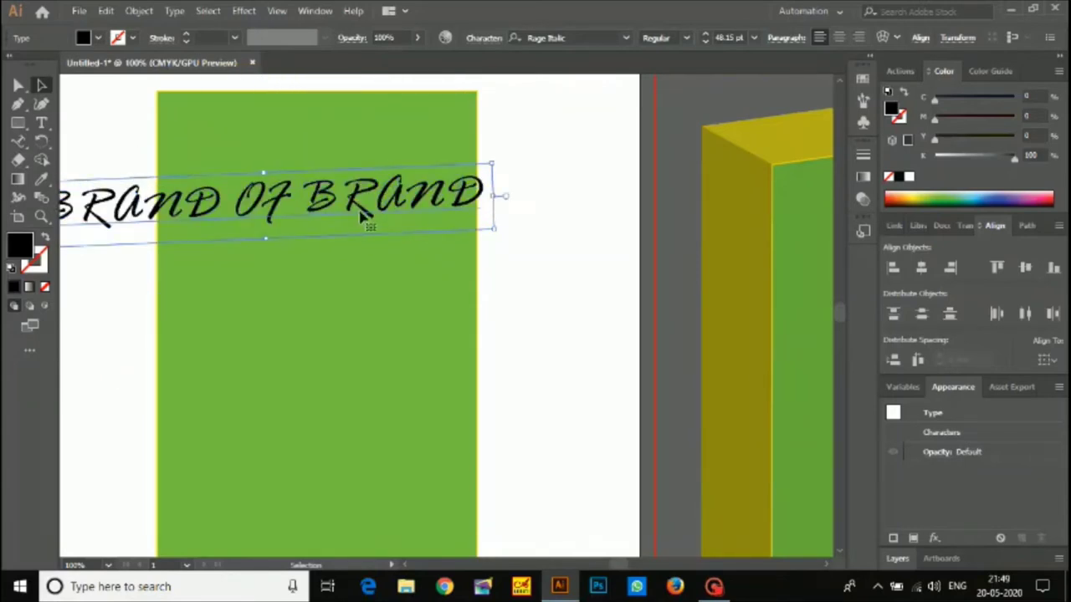
left_click_drag(264, 243, 303, 258)
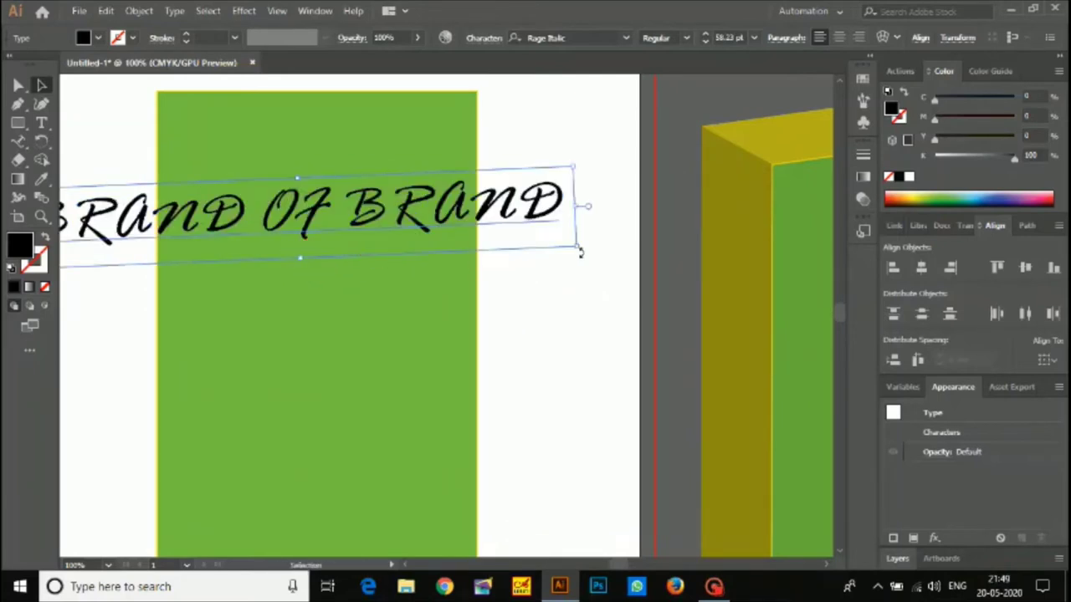
left_click_drag(579, 252, 402, 114)
key("ctrl+minus")
key("ctrl+minus")
left_click_drag(364, 191, 377, 244)
left_click_drag(465, 146, 447, 152)
Duplicate the diagonal text with a slight offset and give the copy a white fill with a 1 pt black stroke
scroll(365, 280, "up", 2)
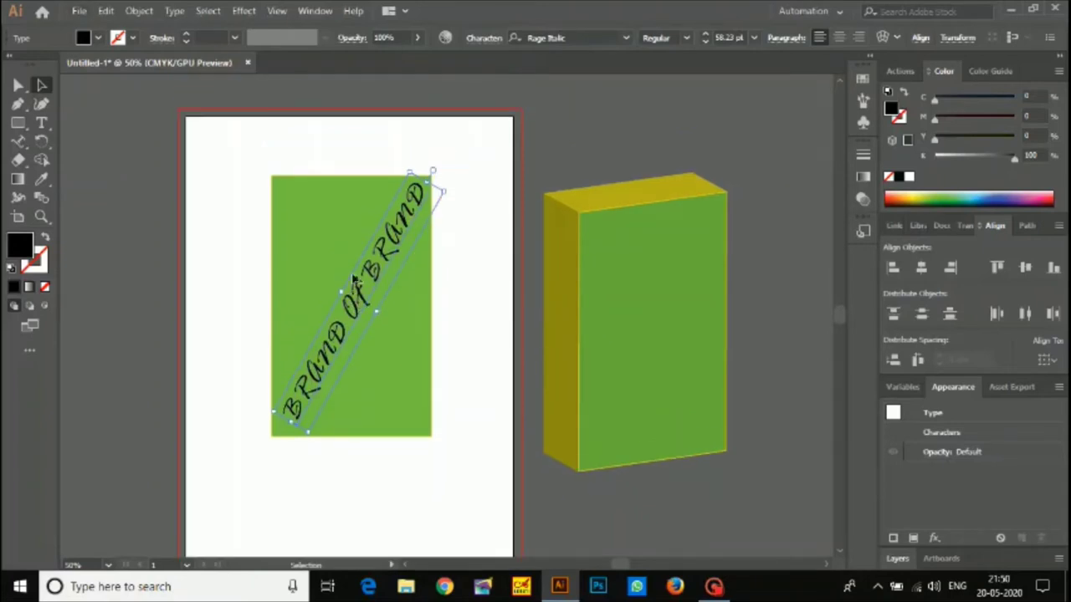
scroll(365, 285, "up", 2)
double_click(339, 249)
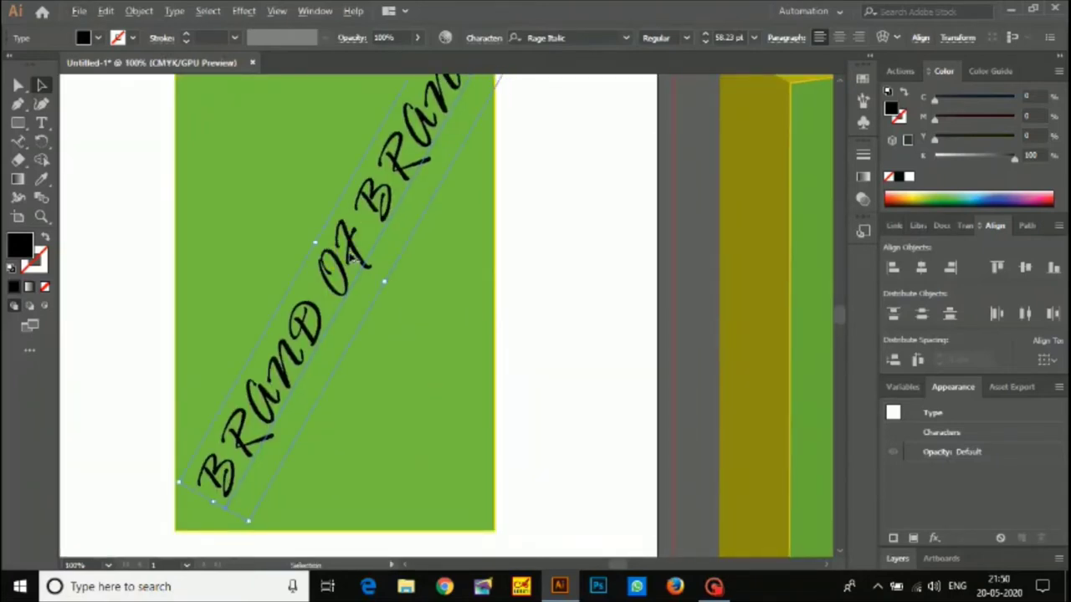
triple_click(358, 249)
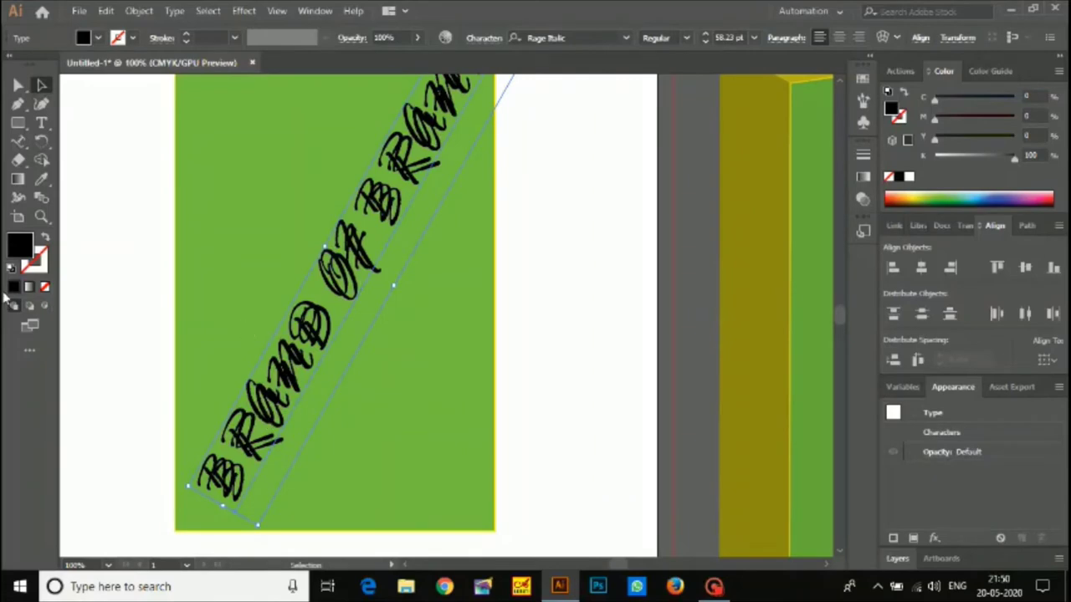
left_click(10, 268)
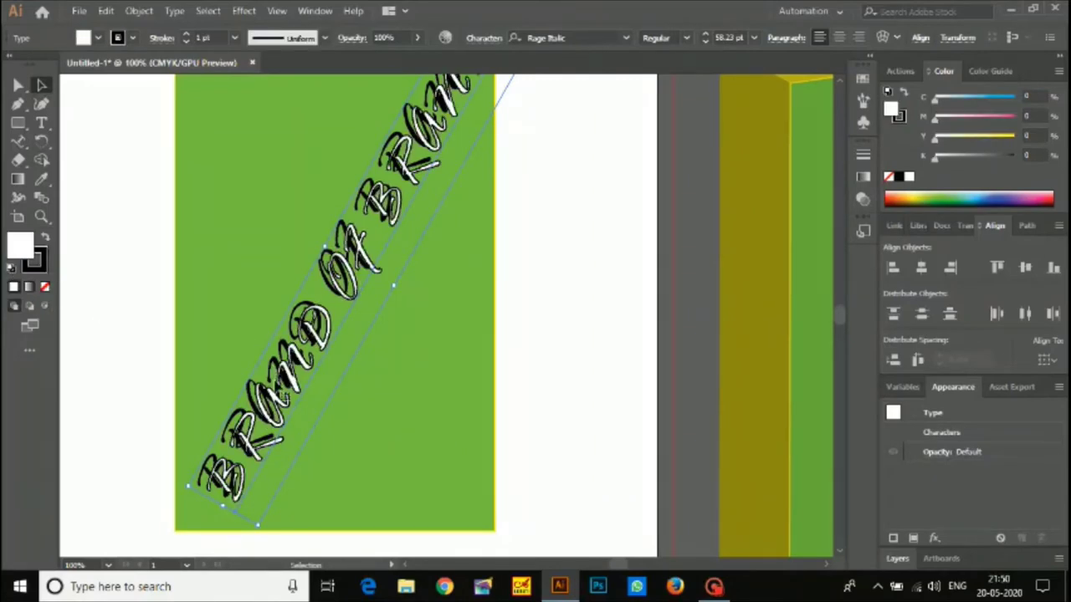
Nudge the white text copy up and to the left so the black text forms a thin shadow behind it
key("ctrl+plus")
double_click(224, 408)
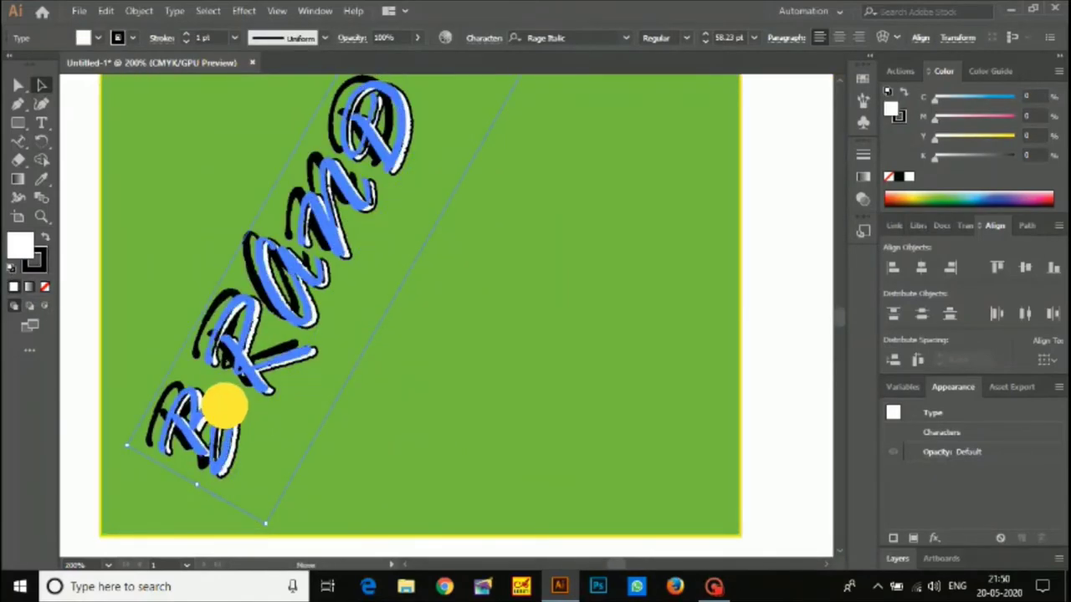
key("Escape")
key("shift+Up")
key("shift+Left")
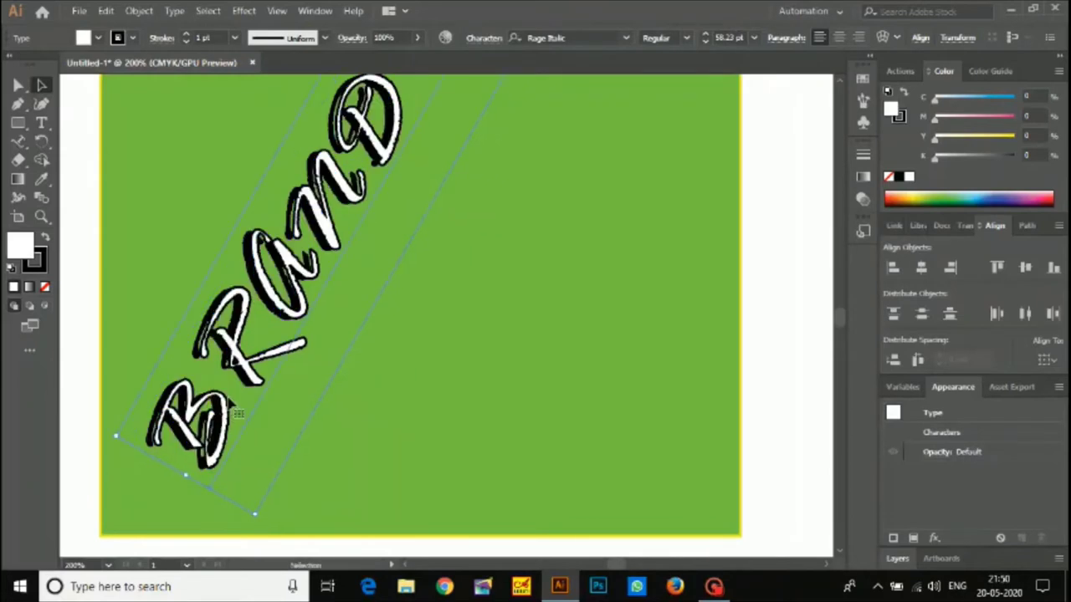
scroll(234, 408, "down", 3)
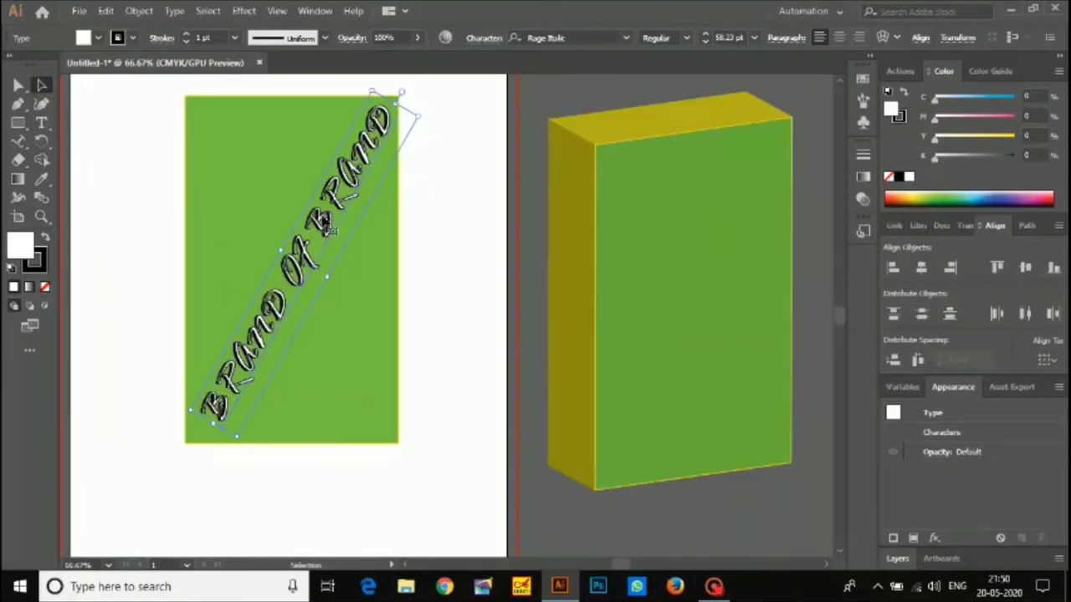
Group the white text with its black shadow text and deselect the group
left_click(211, 333)
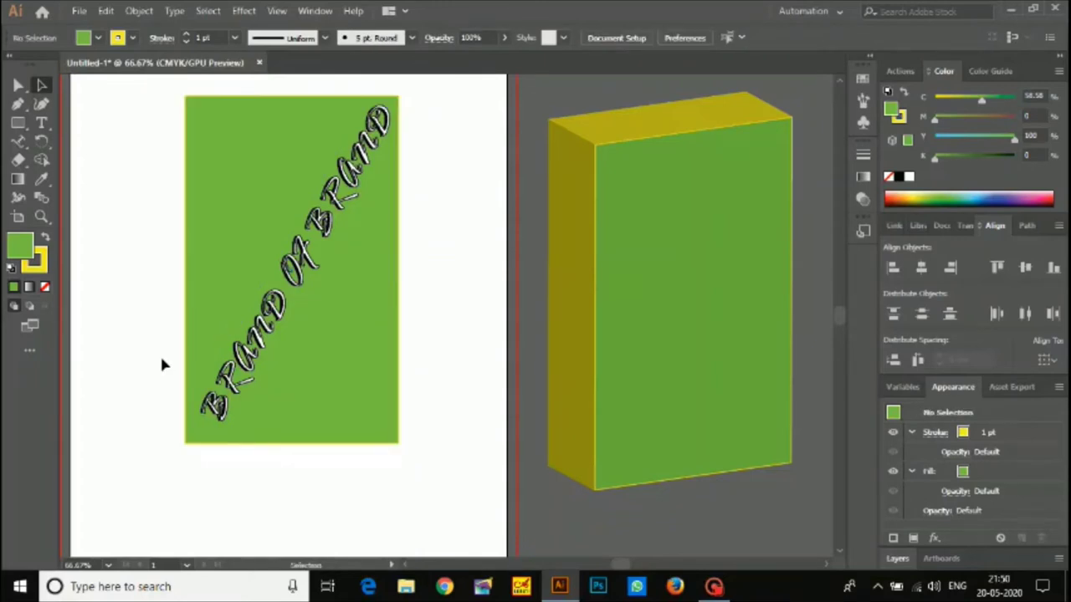
left_click(234, 417)
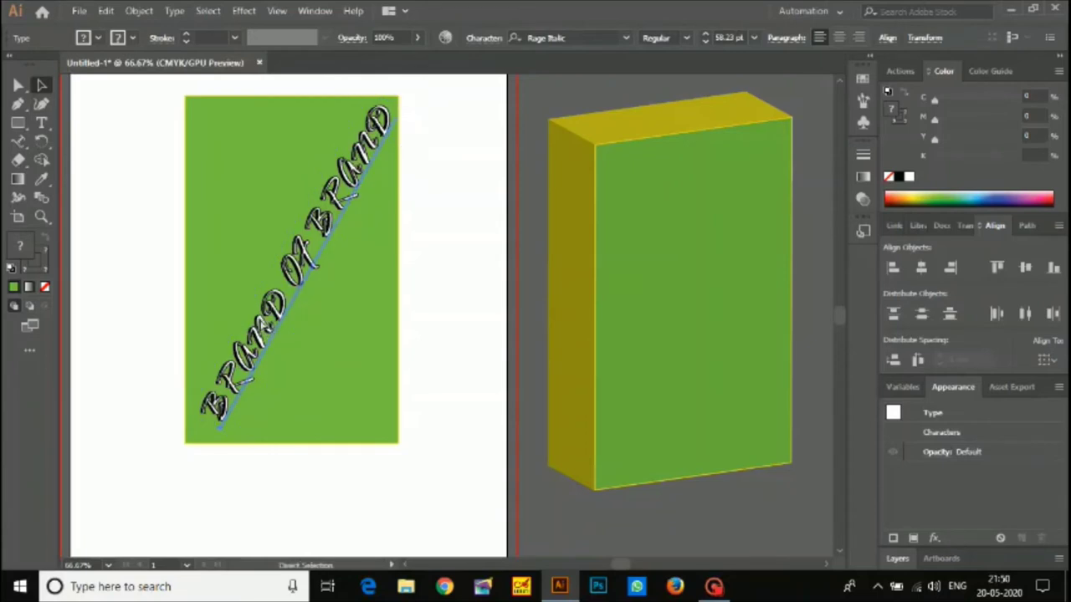
key("ctrl+shift+o")
left_click(332, 314)
left_click(287, 289)
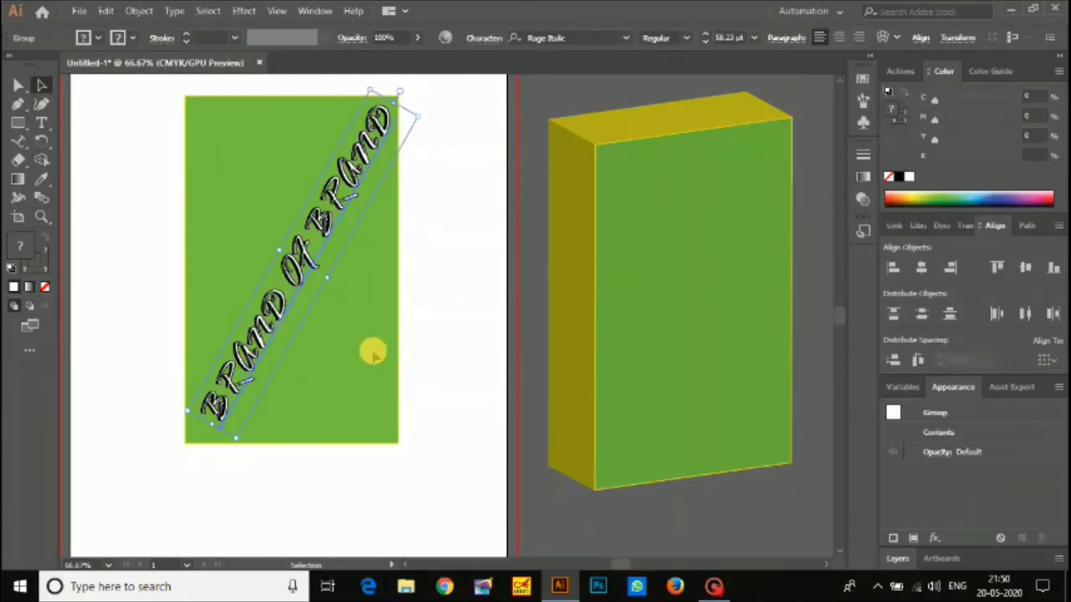
left_click(375, 284)
scroll(295, 318, "down", 1)
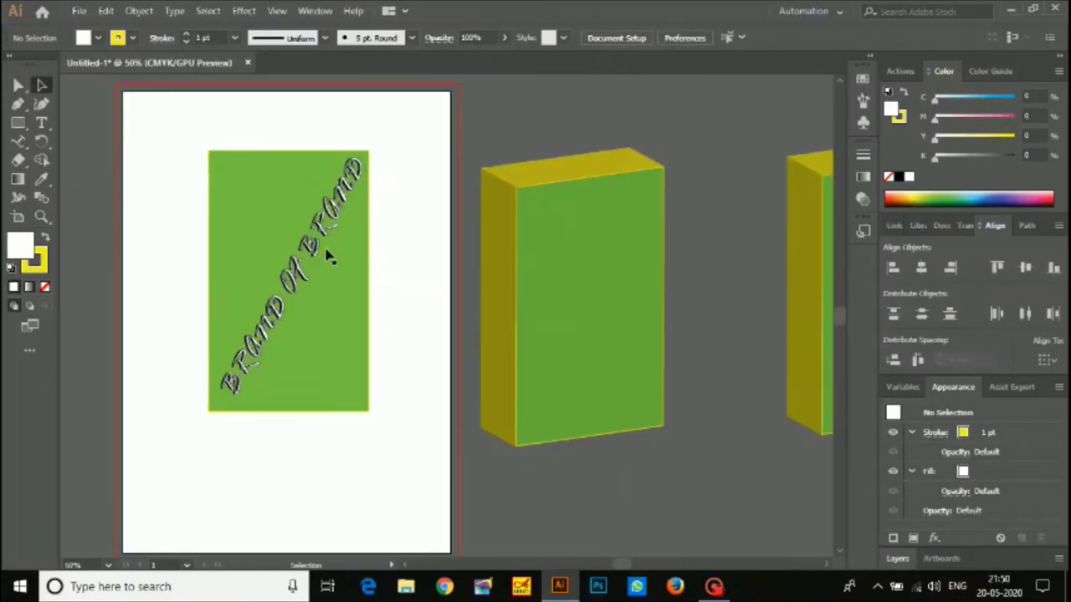
Scale the green rectangle and its diagonal text down together to about 88 × 134 mm, and deselect them
left_click(301, 218)
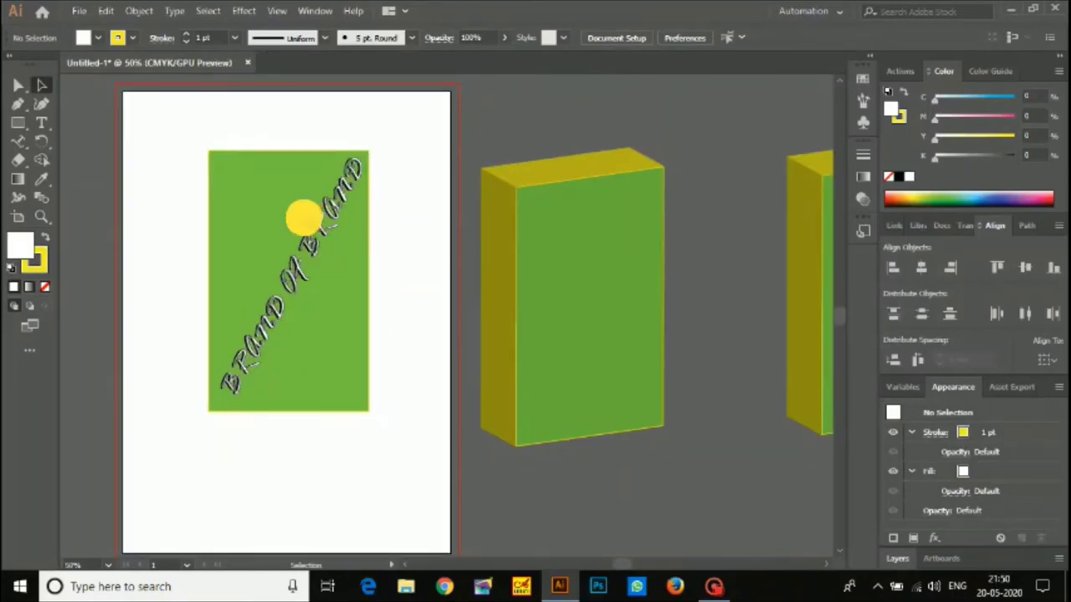
left_click(193, 136)
left_click(327, 319)
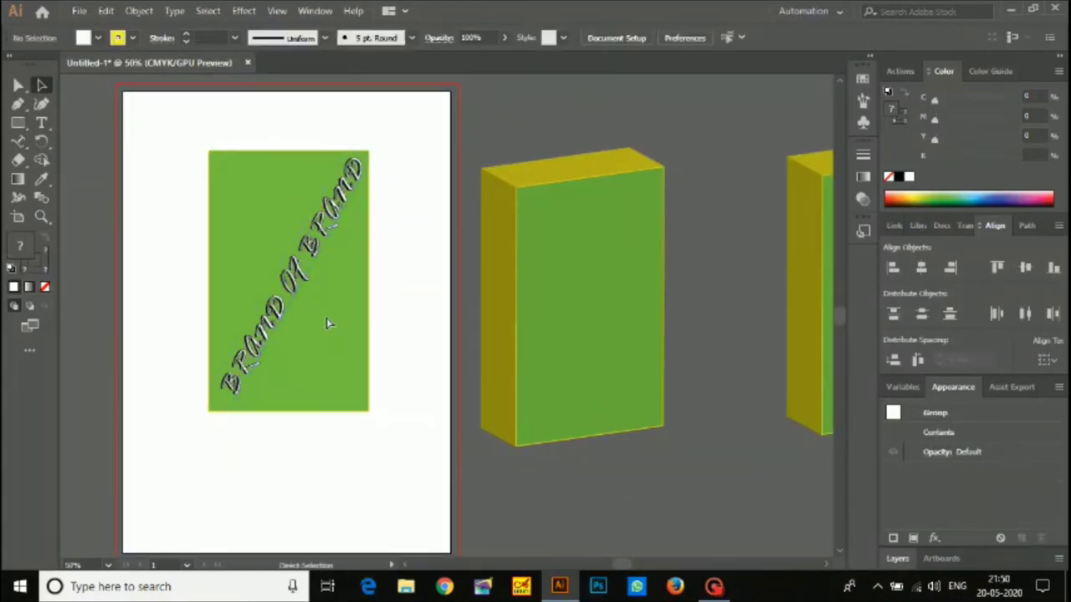
key("v")
left_click(327, 324)
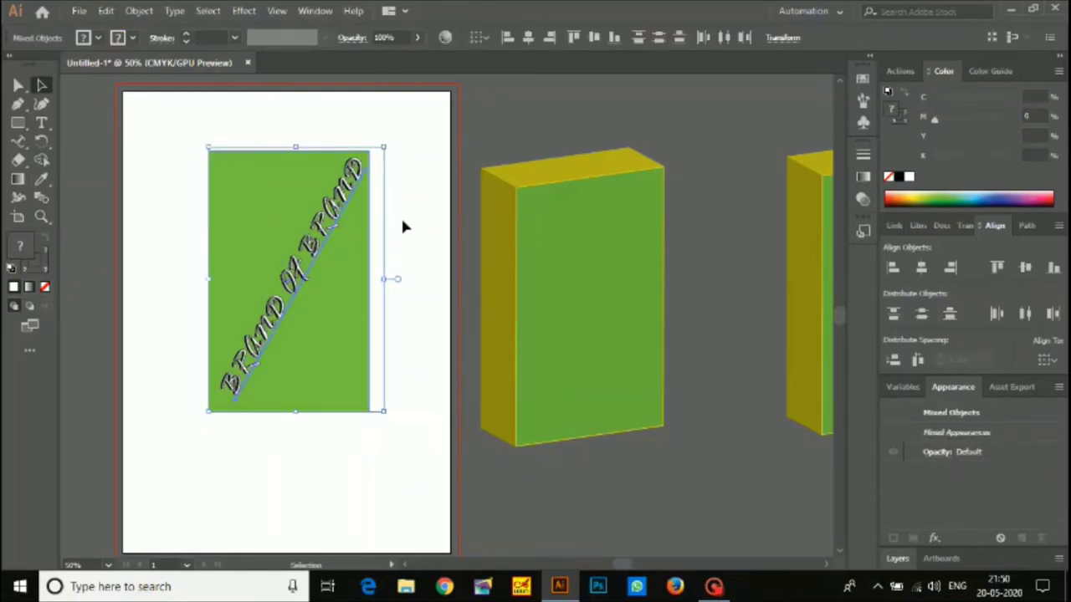
left_click(403, 226)
left_click(349, 335)
left_click_drag(383, 413, 346, 357)
left_click(346, 359)
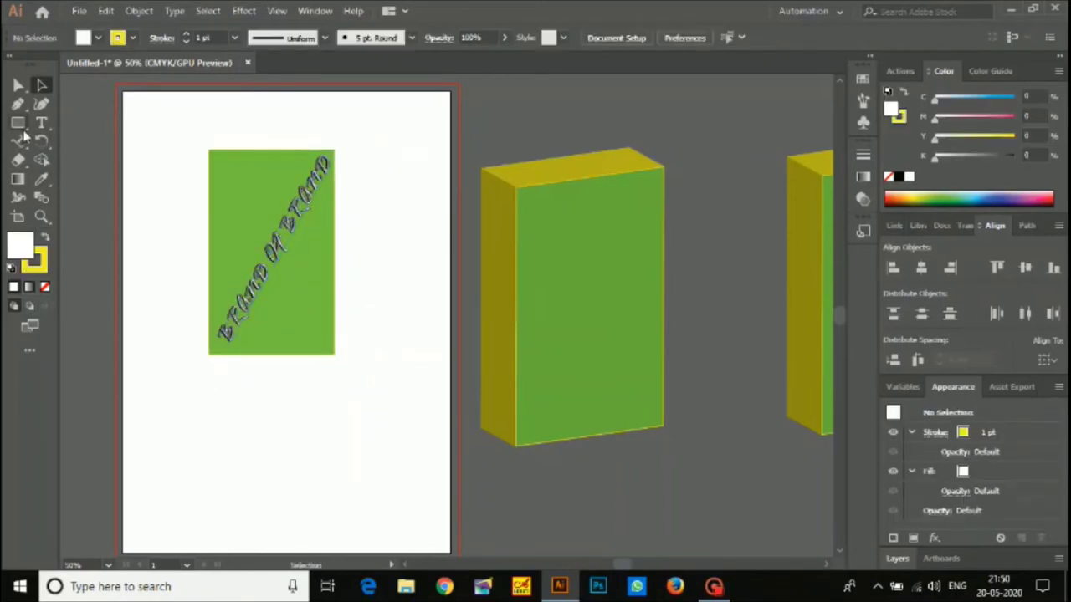
Draw a nearly circular ellipse beside the green rectangle, overlapping the artboard's left edge
left_click_drag(20, 132, 75, 142)
left_click_drag(84, 209, 177, 310)
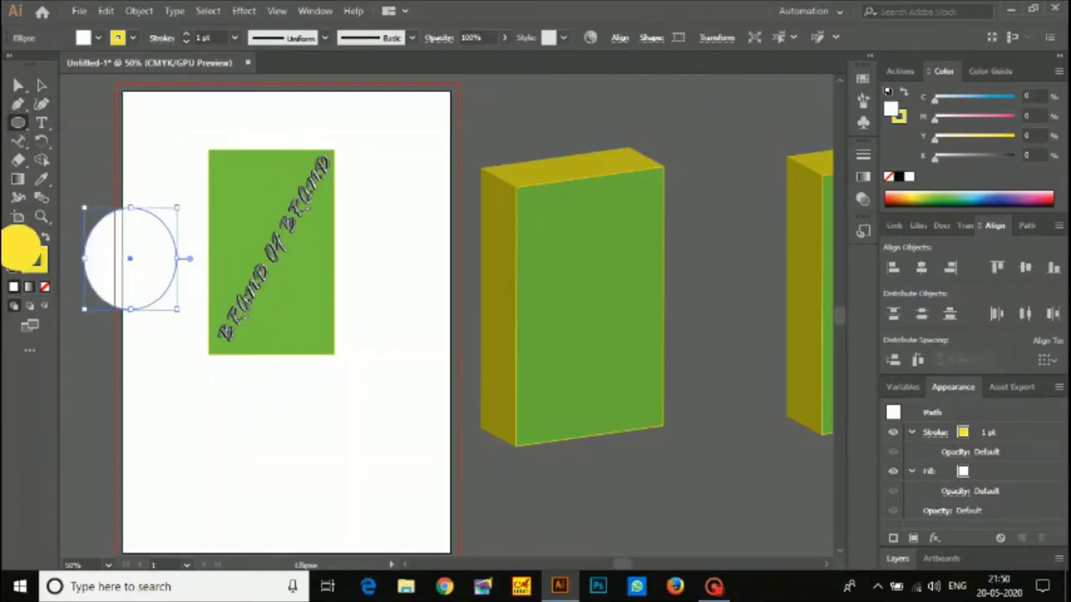
double_click(20, 245)
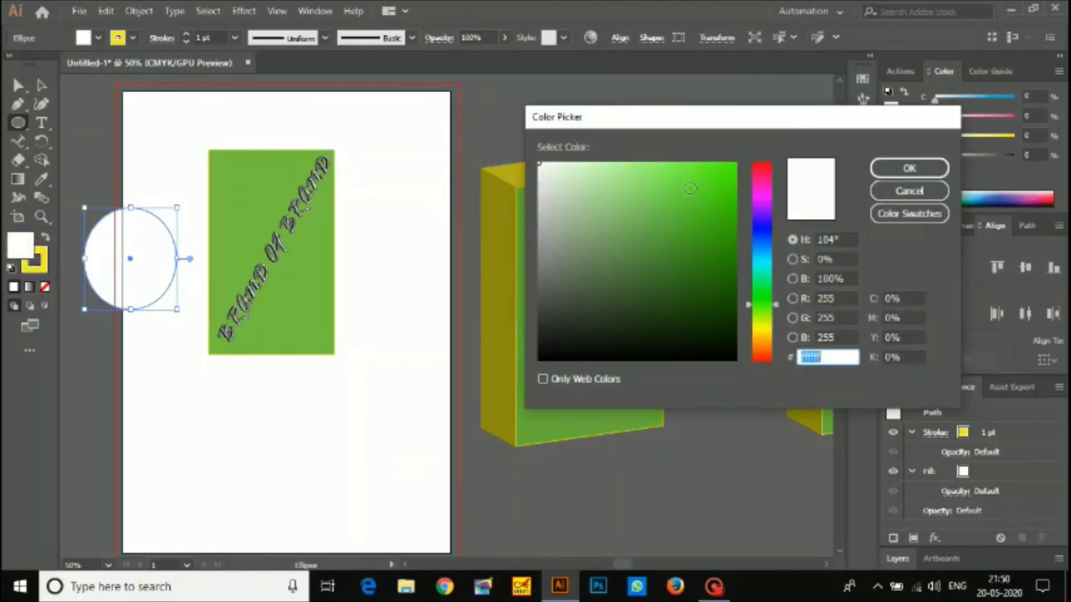
left_click(909, 190)
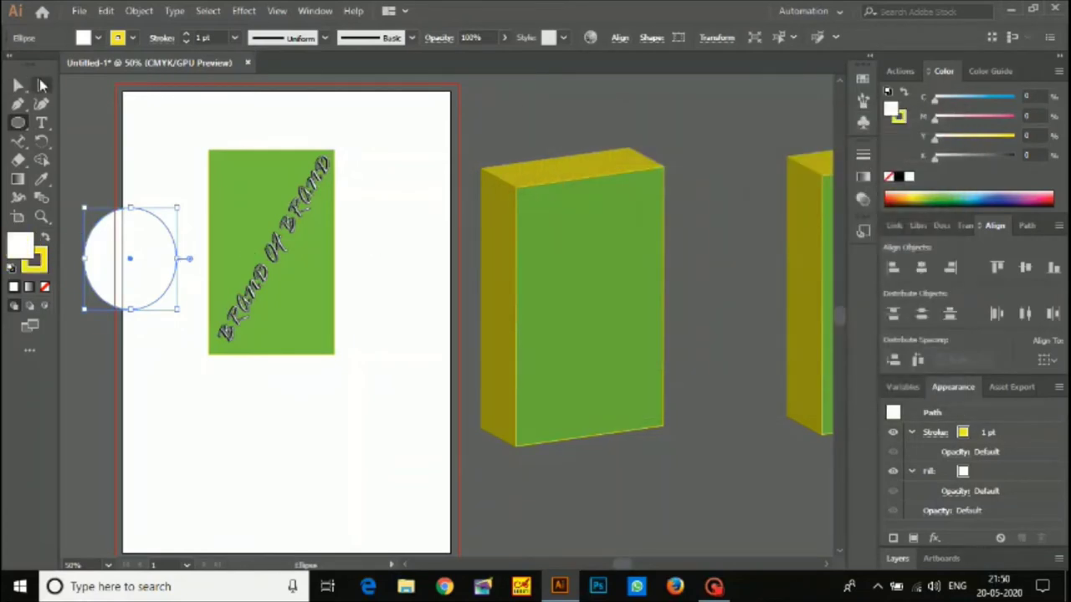
Remove the ellipse's fill and give it a near-white stroke
left_click(43, 84)
left_click(12, 268)
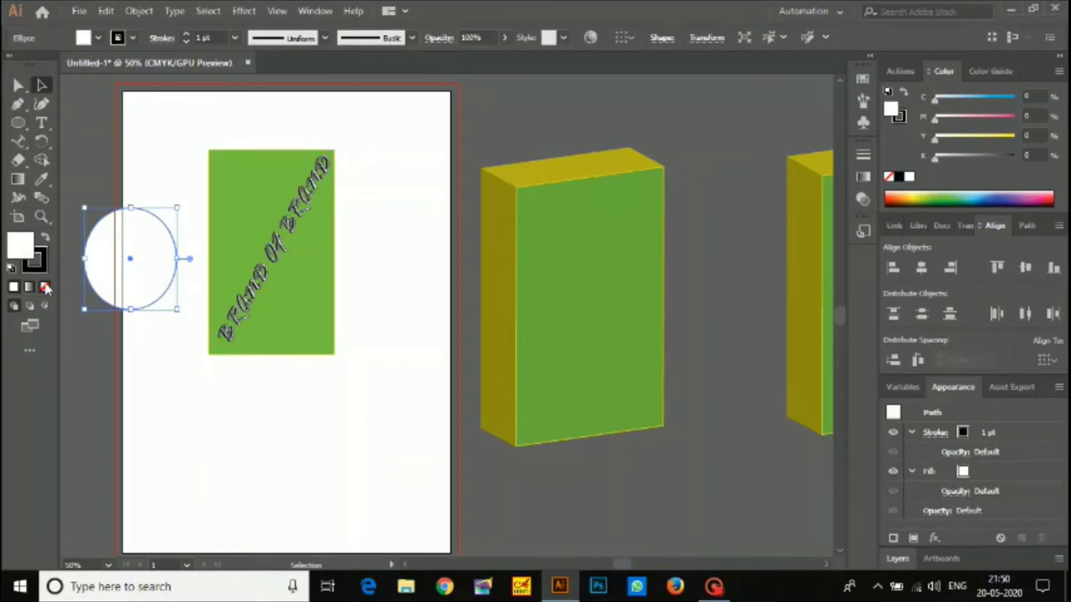
left_click(45, 286)
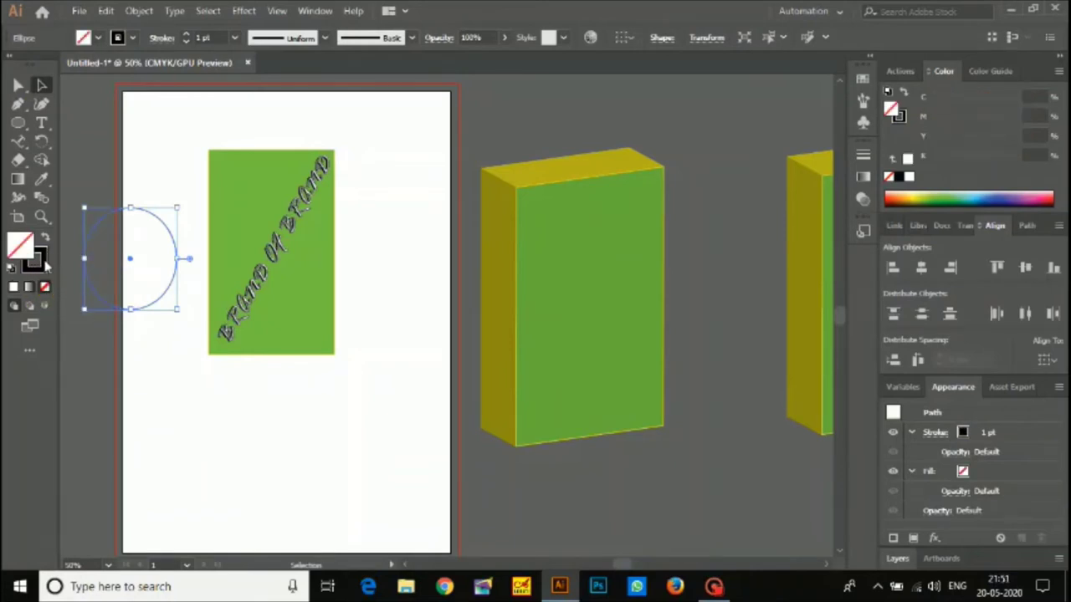
left_click(33, 261)
double_click(33, 259)
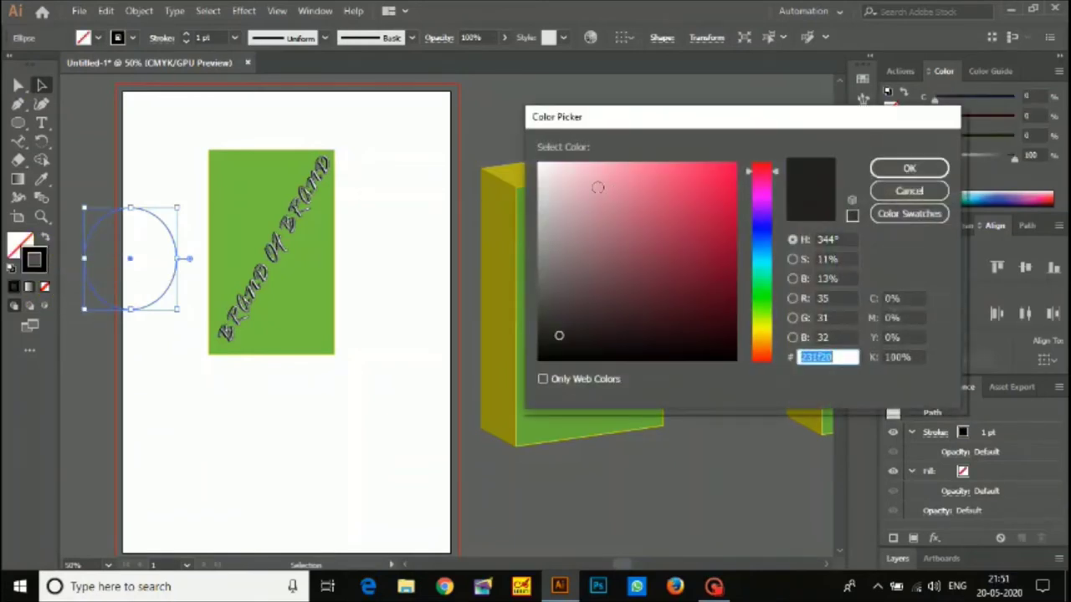
left_click(574, 164)
left_click(909, 168)
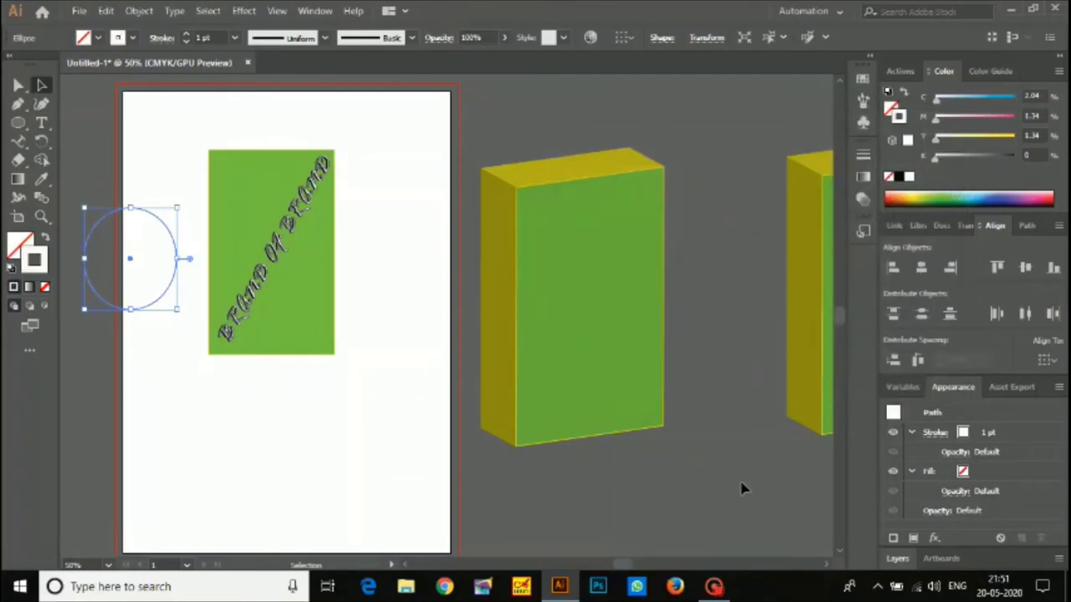
left_click(721, 587)
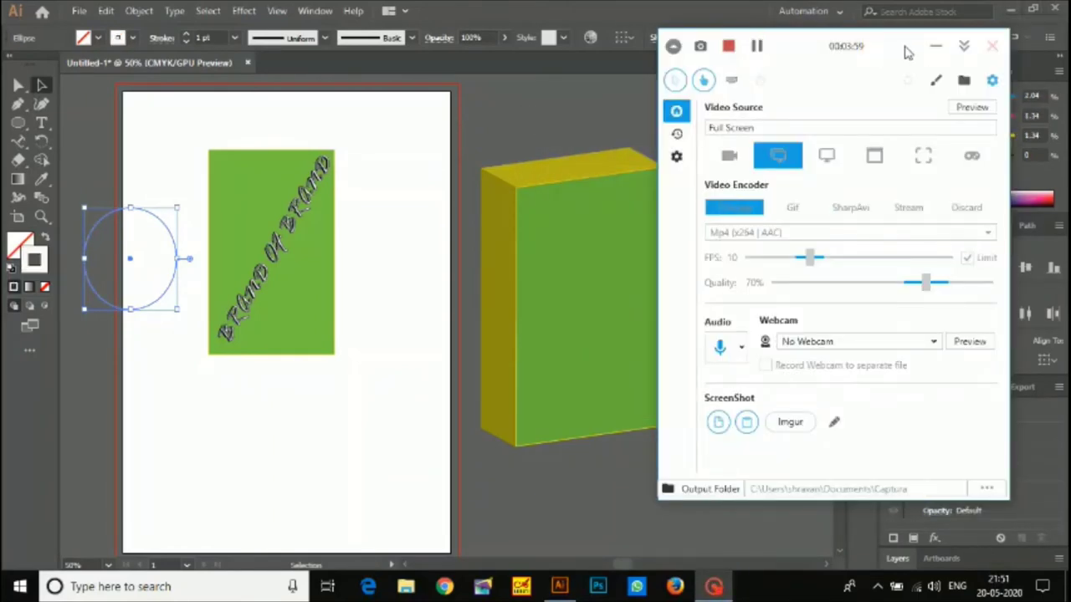
left_click(934, 46)
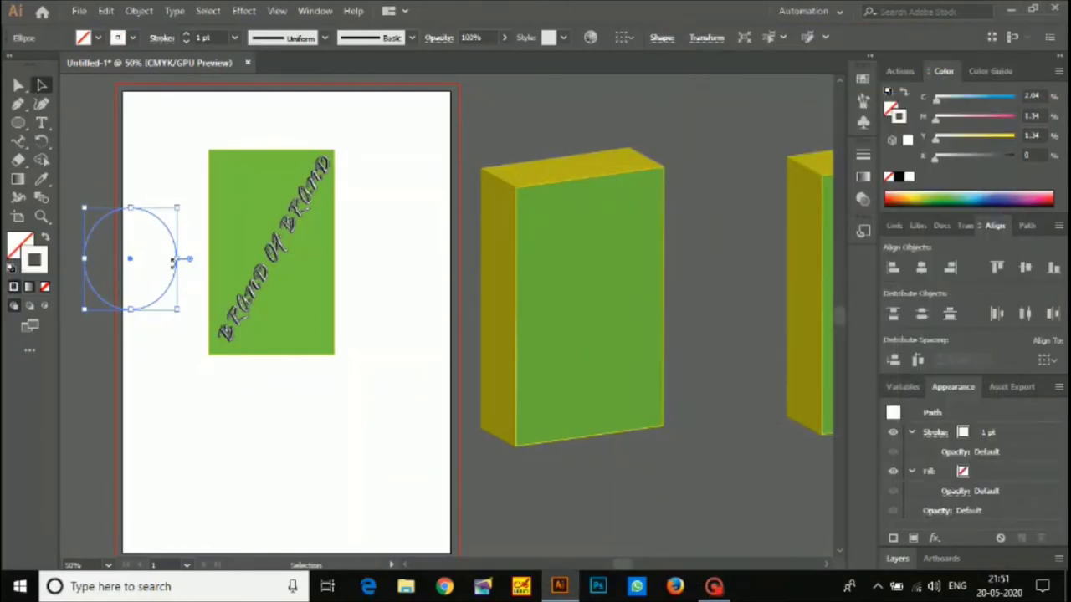
Set the ellipse's stroke weight to 10 pt and apply the width profile that tapers at both ends
left_click(189, 37)
left_click(189, 37)
left_click(189, 37)
left_click(189, 37)
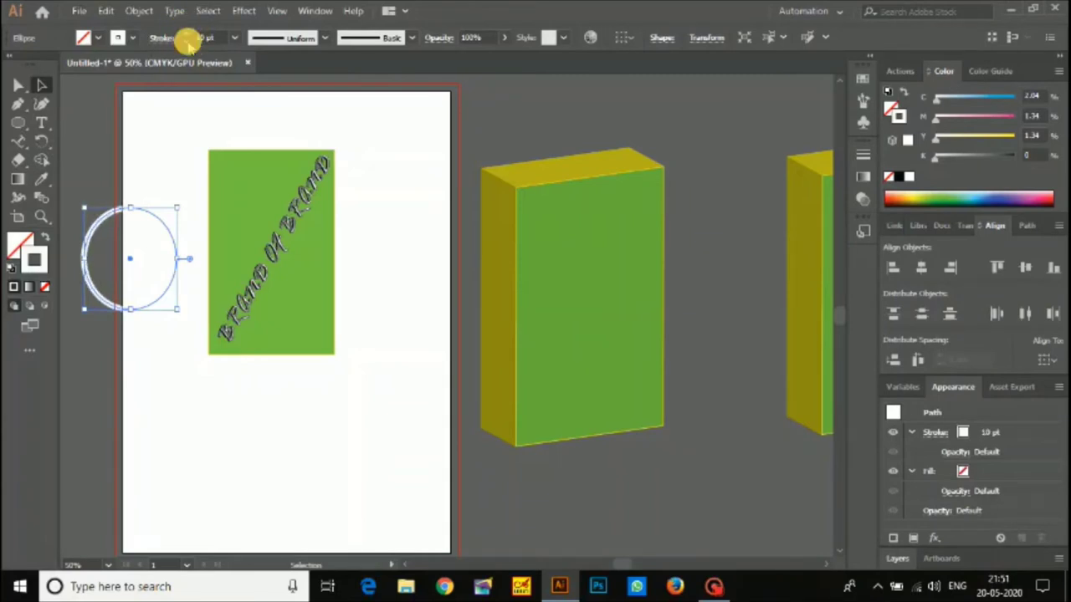
left_click(273, 40)
left_click(286, 104)
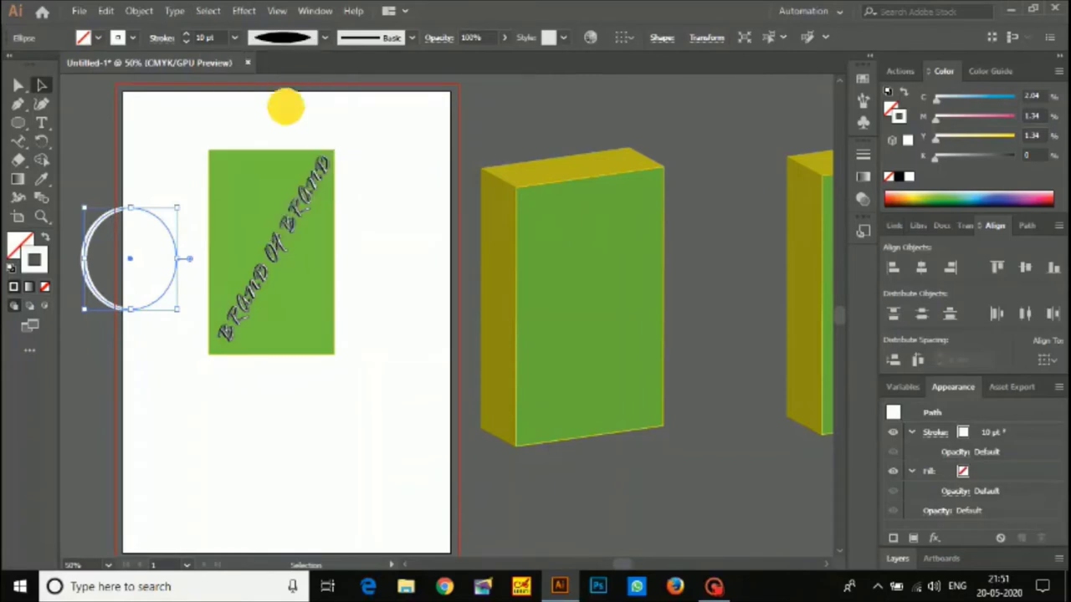
Move the white ring onto the middle of the green rectangle over the diagonal text, and deselect it
mouse_move(146, 219)
left_mouse_down()
mouse_move(296, 203)
mouse_move(293, 213)
left_mouse_up()
left_click(335, 222)
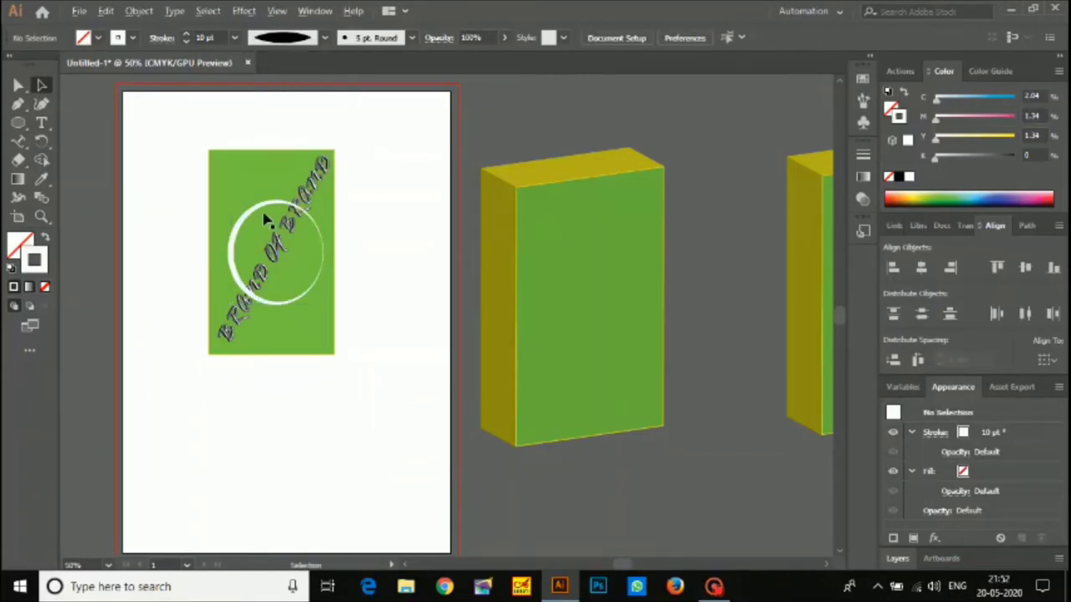
scroll(266, 220, "up", 1)
scroll(269, 218, "down", 1)
left_click_drag(164, 118, 351, 363)
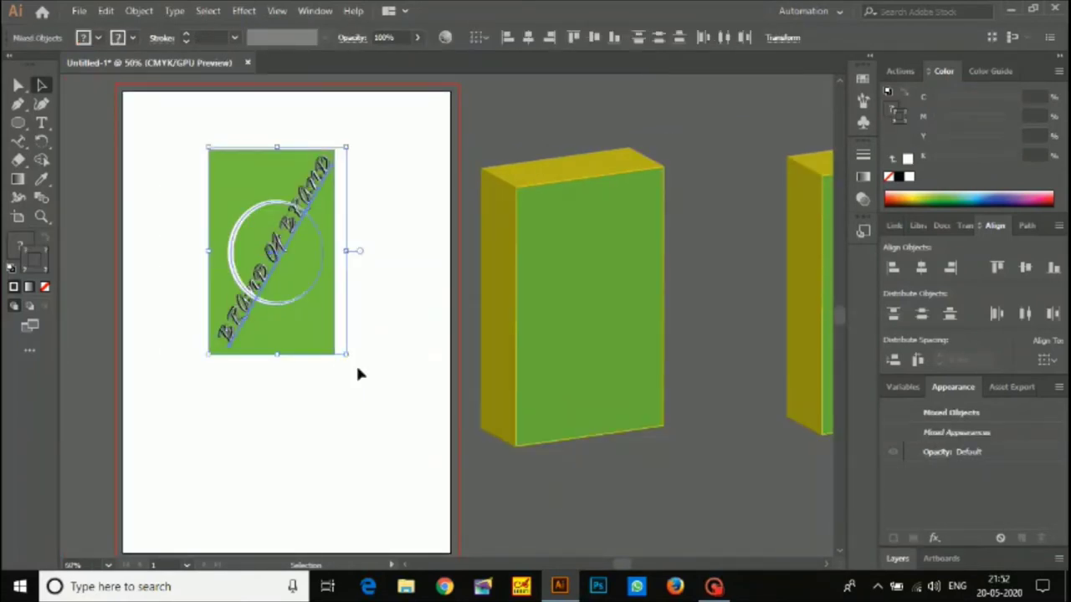
key("ctrl+g")
left_click(414, 279)
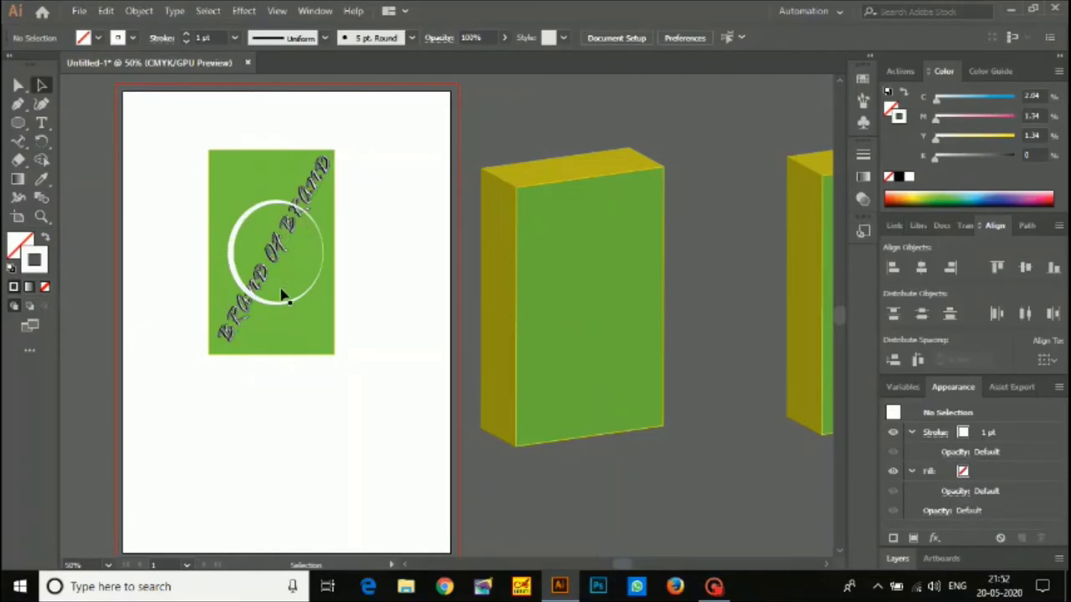
right_click(272, 270)
left_click(334, 399)
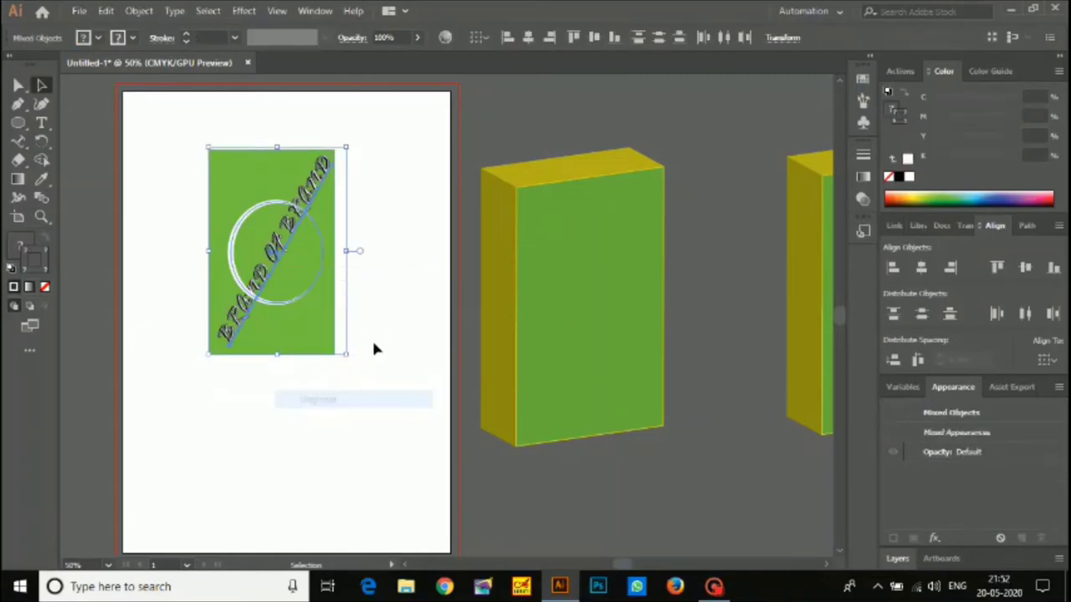
Group the rectangle, diagonal lettering and white ring together, and deselect the group
left_click(288, 305)
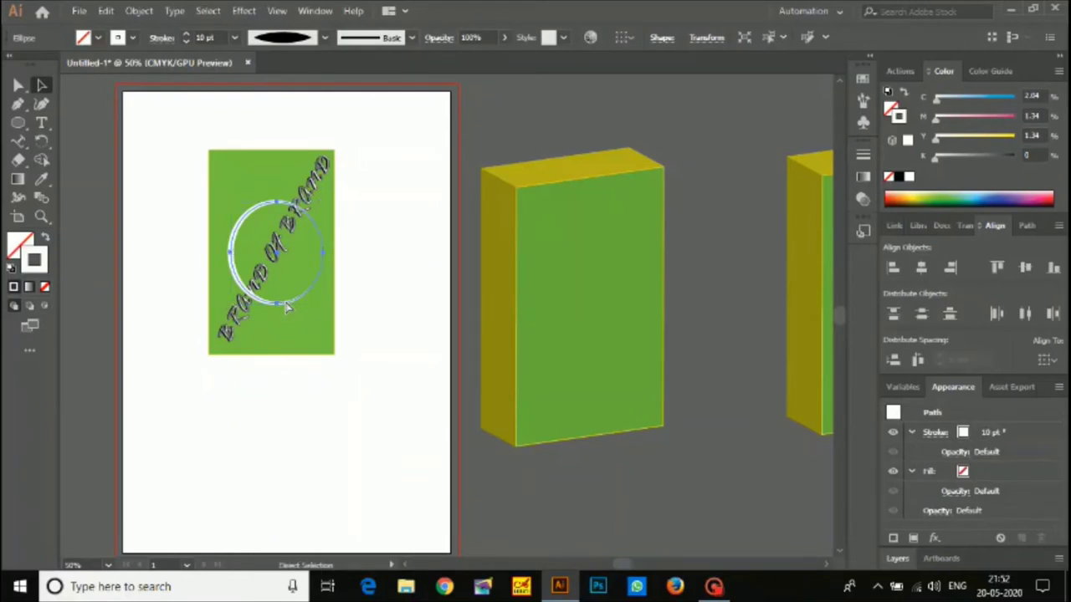
key("v")
left_click(393, 311)
left_click_drag(182, 171, 362, 384)
key("ctrl+g")
left_click(375, 275)
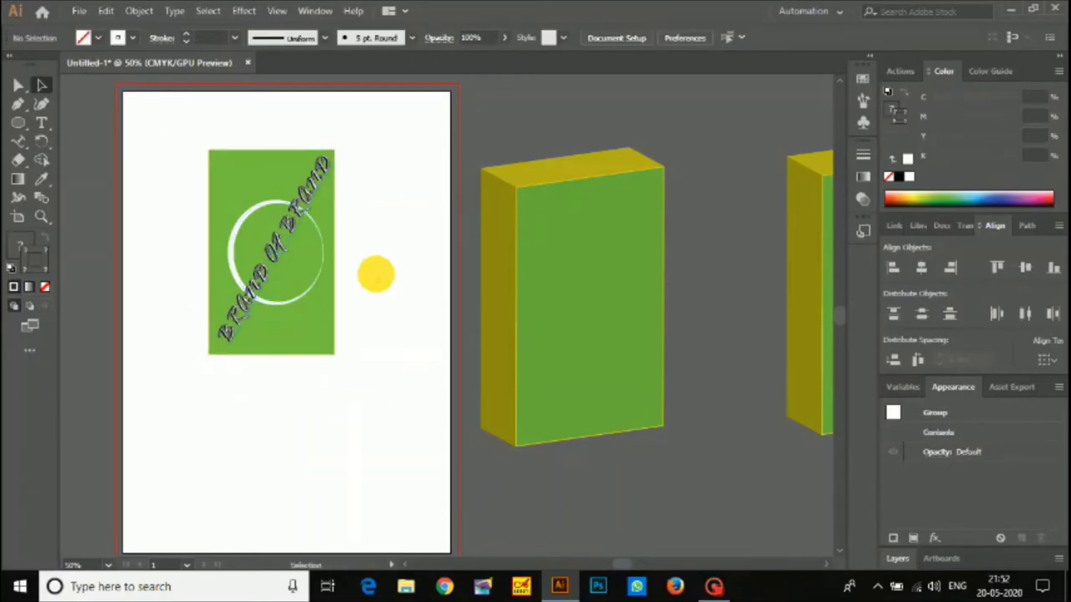
Examine the symbols that Map Art offers in the box's 3D Extrude & Bevel options, and leave without changes
left_click(611, 260)
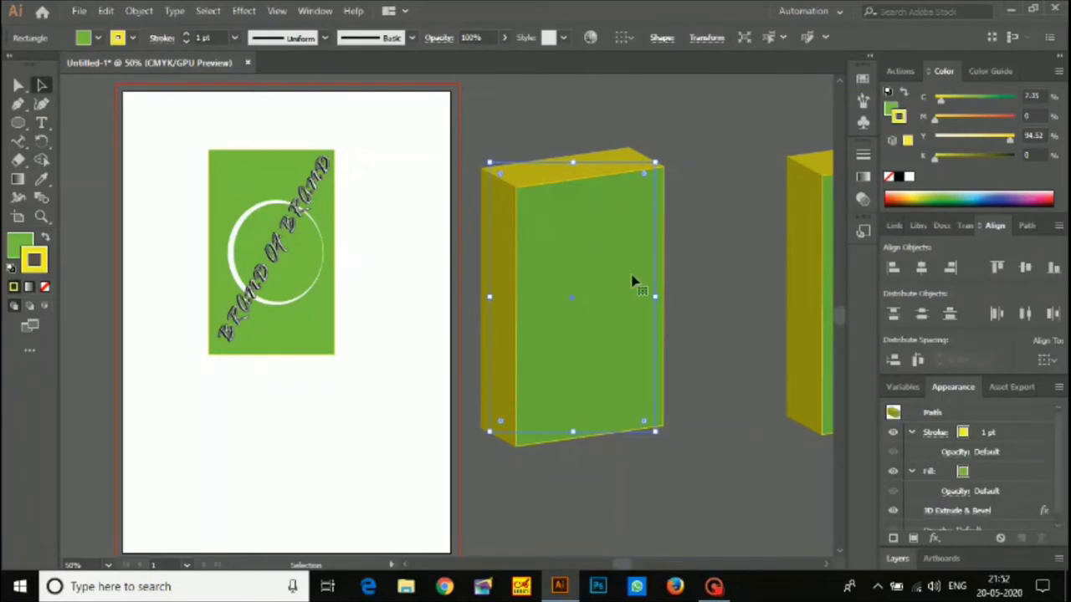
left_click(938, 512)
left_click(602, 465)
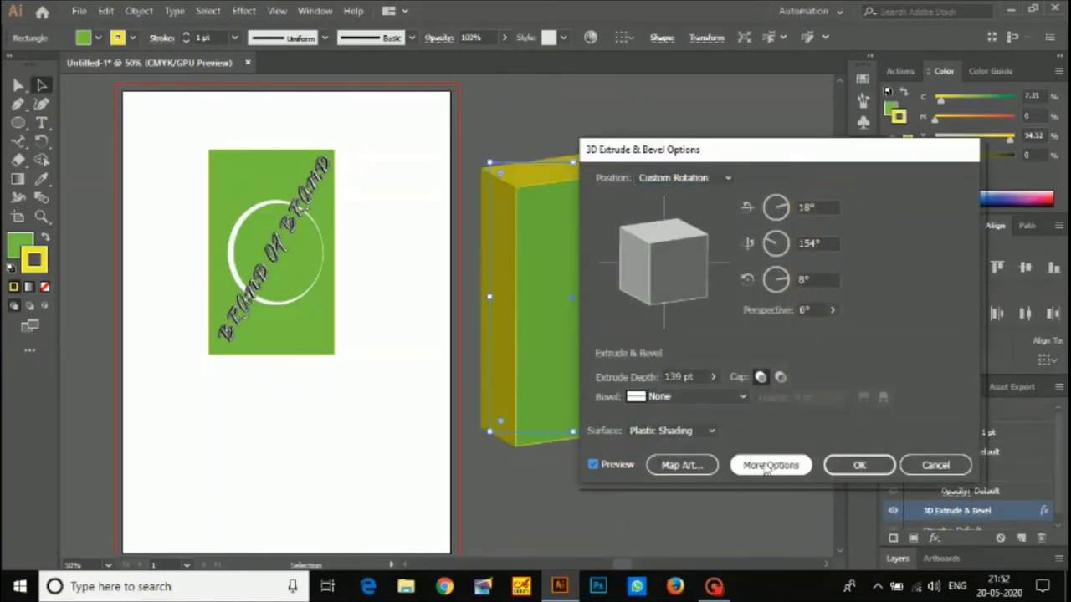
left_click(794, 470)
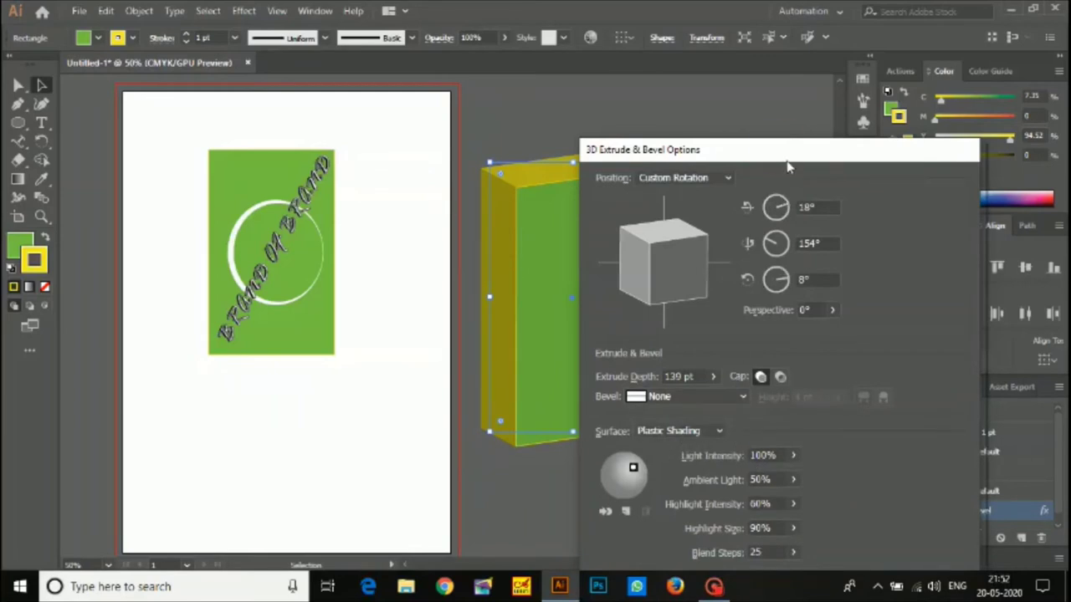
left_click_drag(787, 167, 750, 81)
left_click(643, 550)
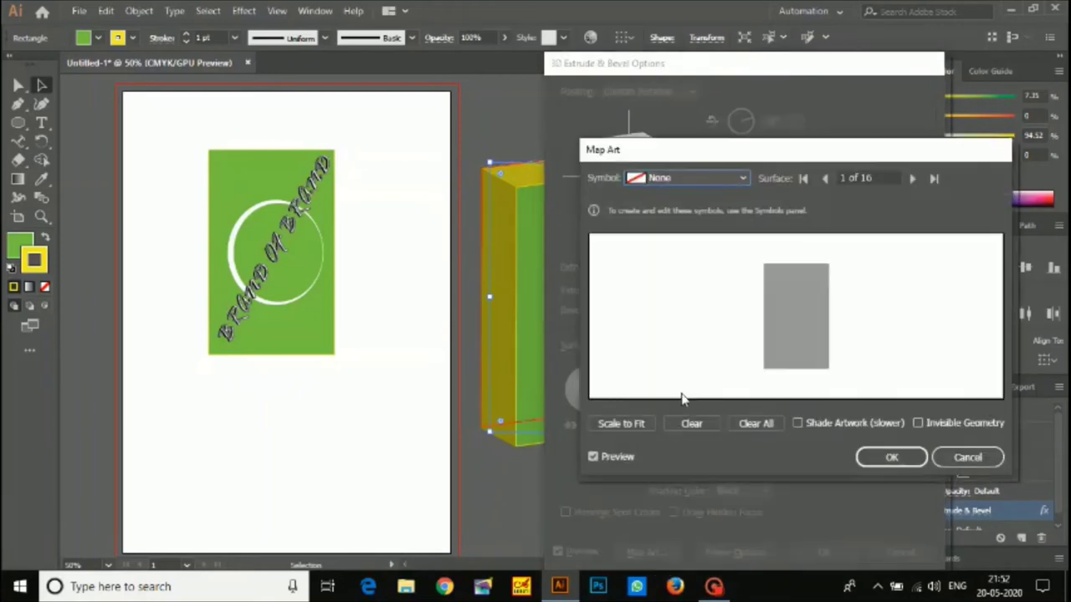
left_click(674, 177)
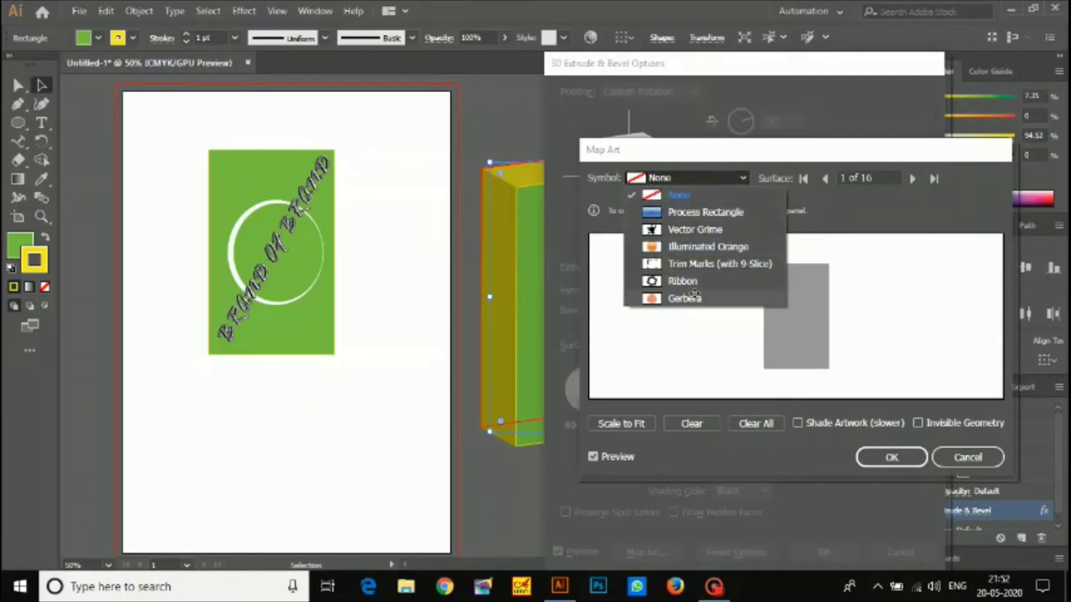
left_click(760, 201)
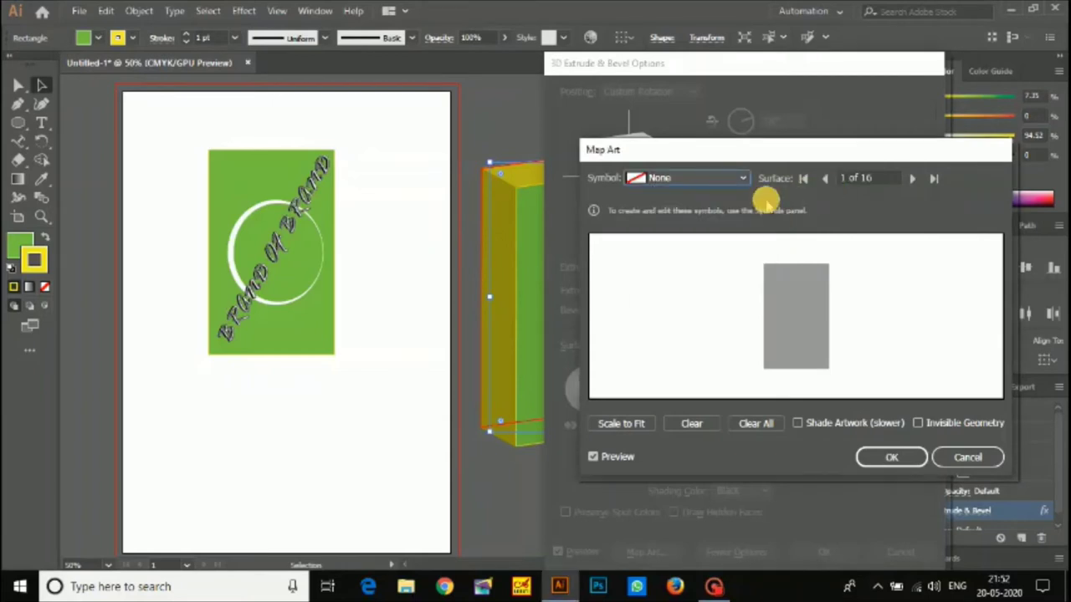
left_click(679, 178)
left_click(679, 194)
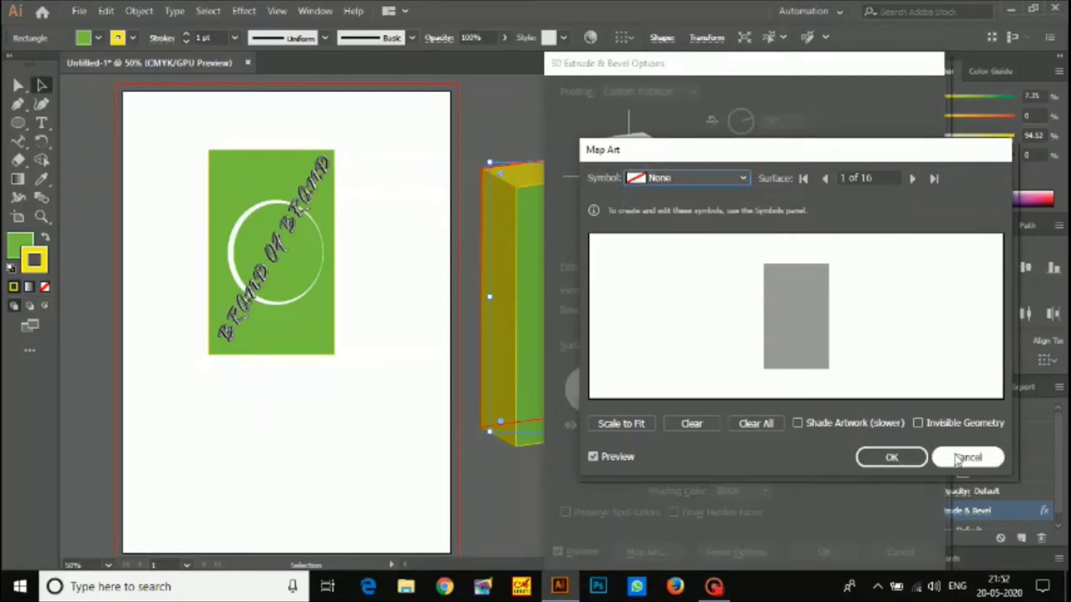
left_click(960, 459)
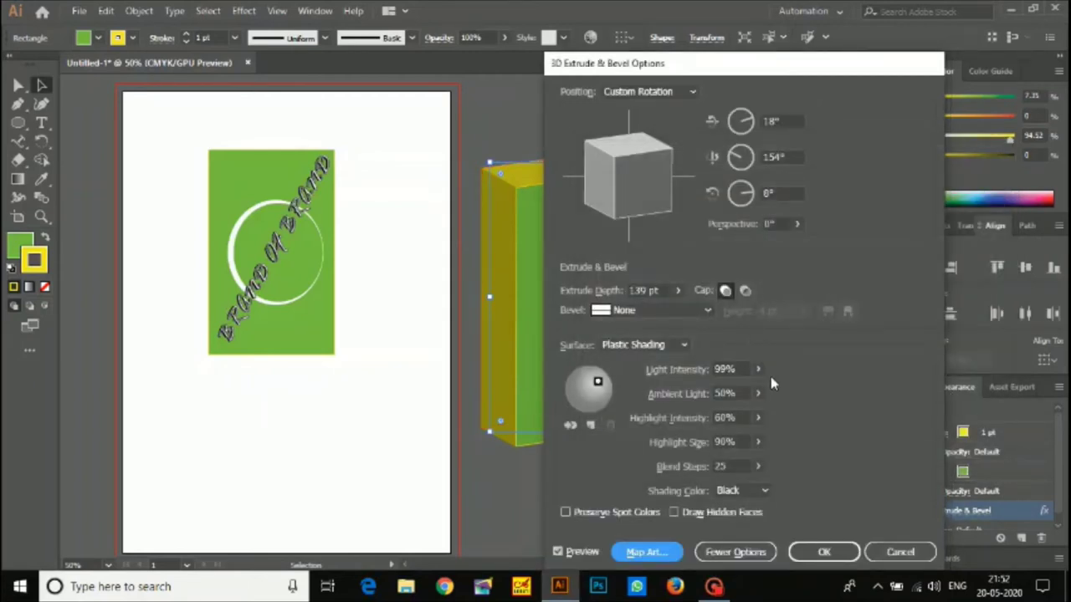
left_click(893, 552)
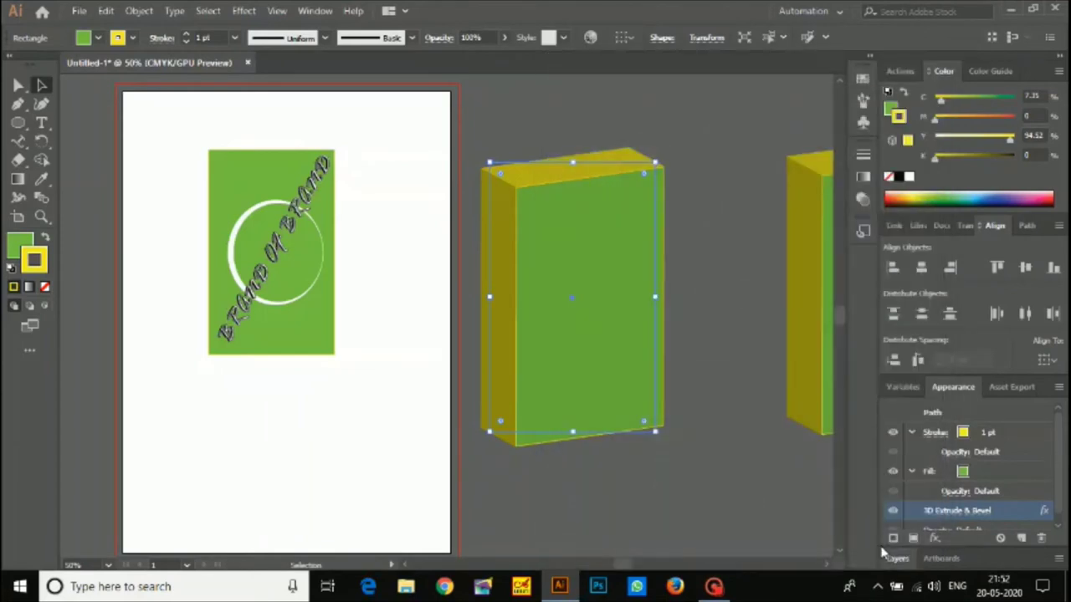
left_click(1004, 388)
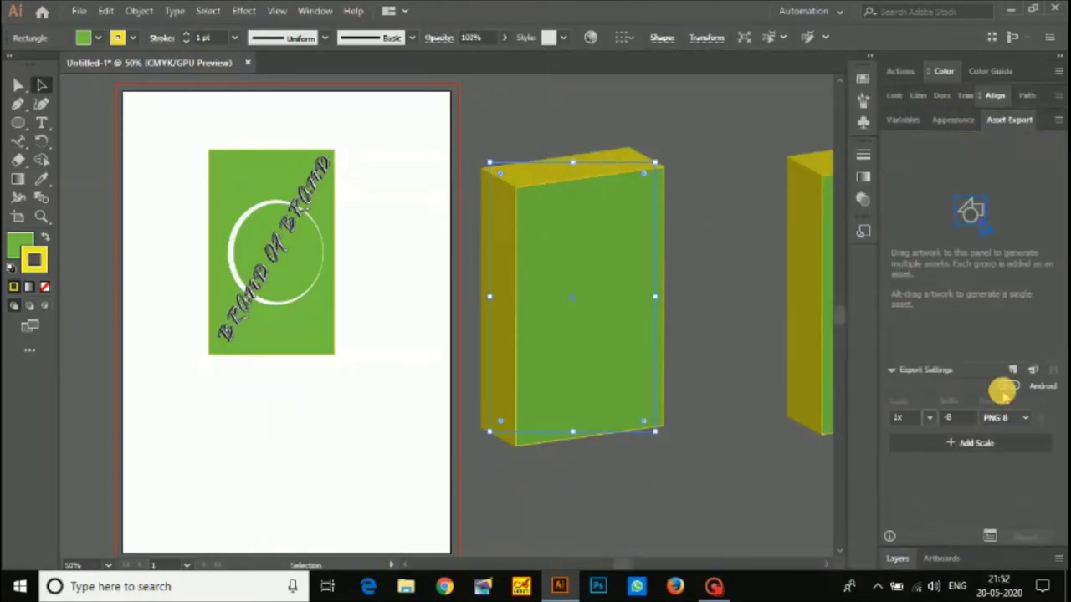
left_click(949, 120)
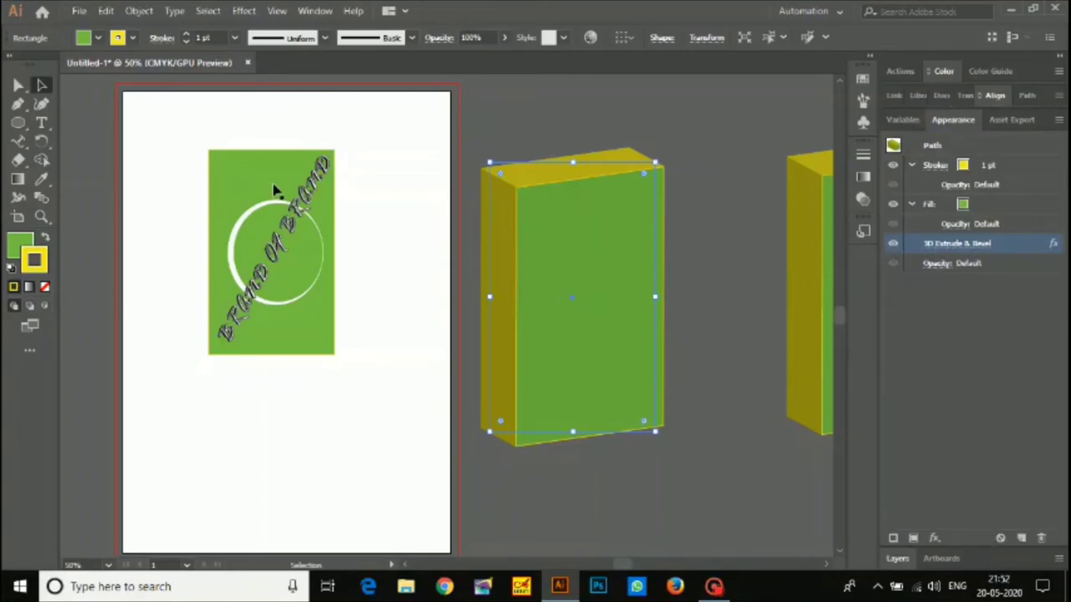
Group the complete front-face artwork of rectangle, lettering and ring once more, and deselect it
left_click_drag(201, 134, 394, 363)
key("ctrl+g")
right_click(284, 236)
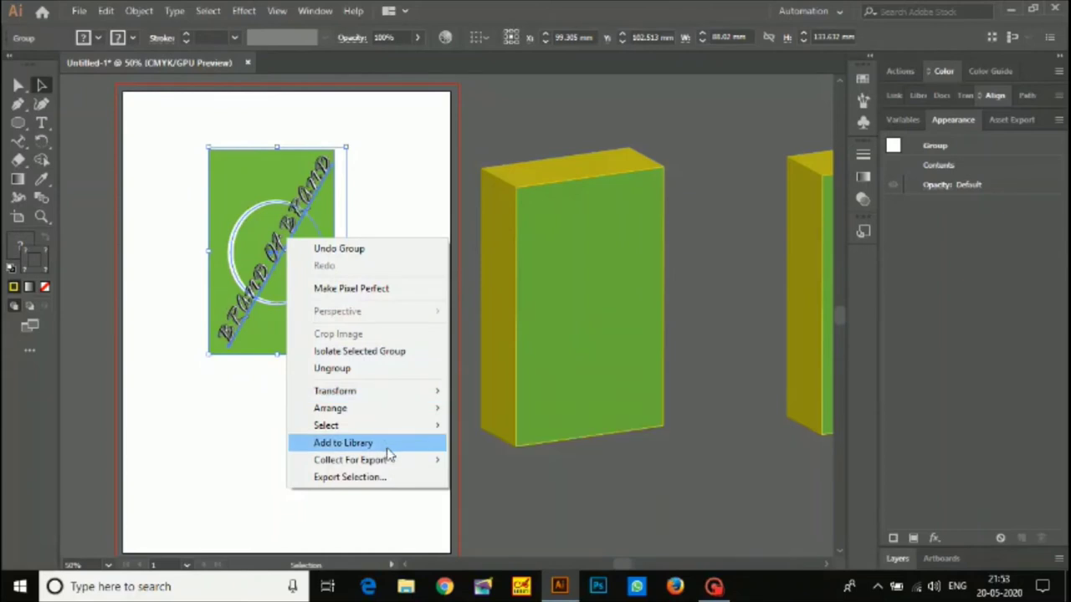
left_click(387, 211)
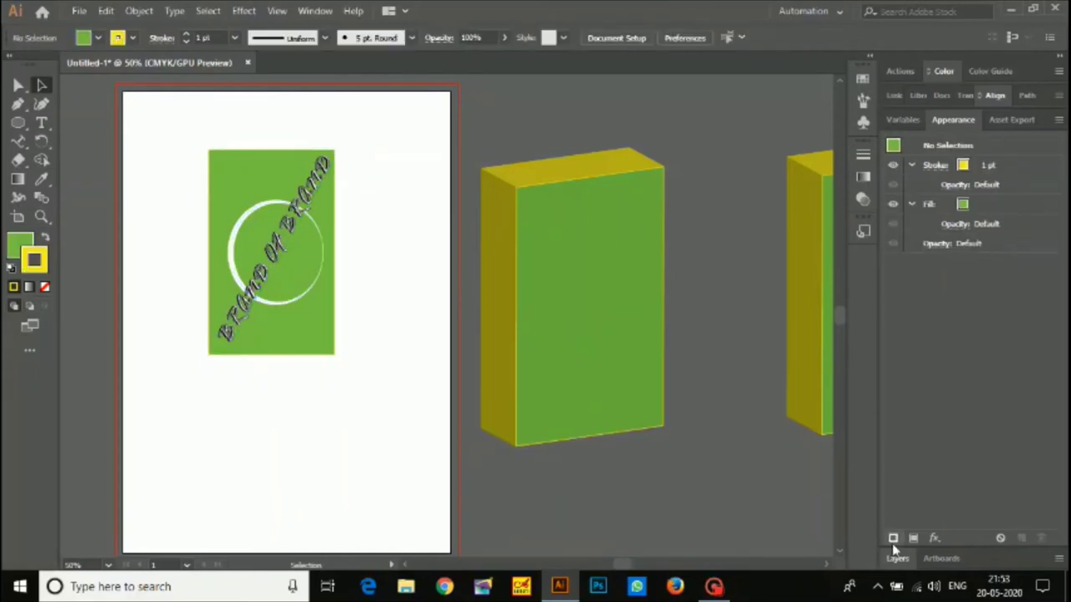
left_click(502, 371)
right_click(512, 368)
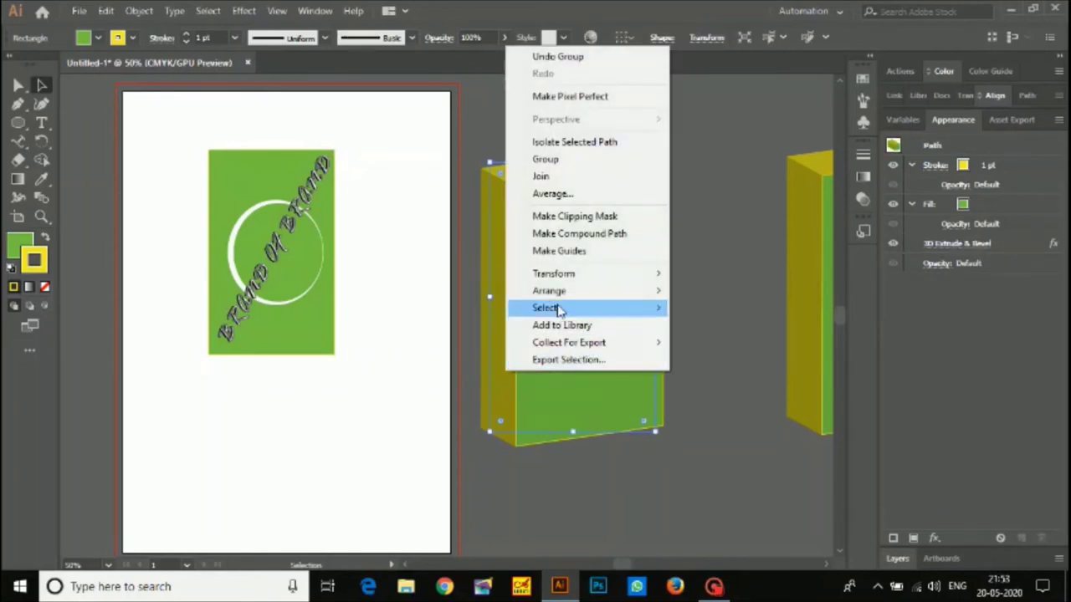
mouse_move(545, 299)
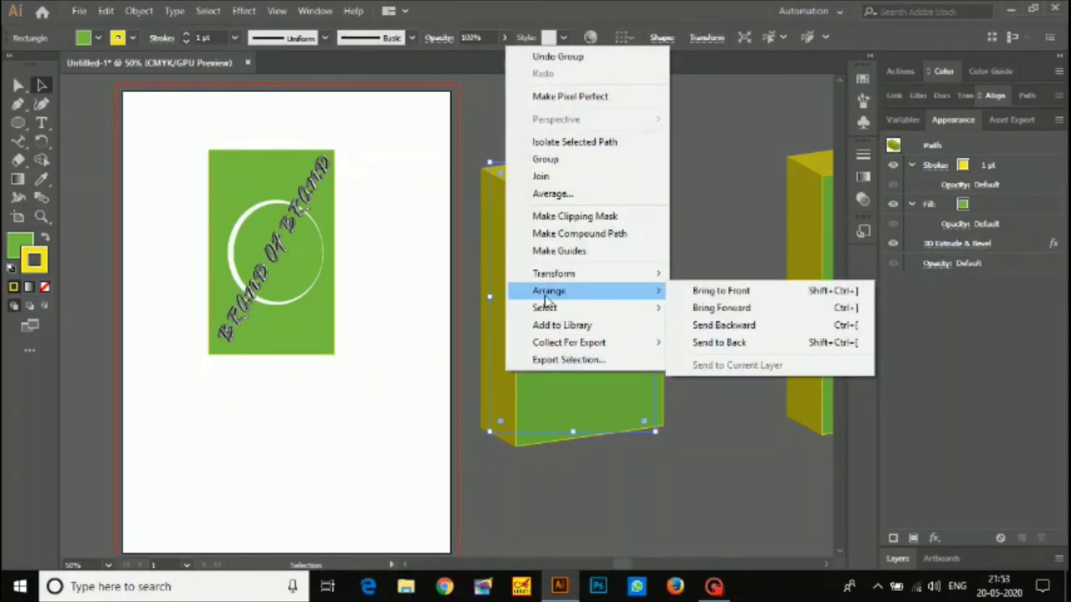
left_click(770, 138)
left_click(912, 68)
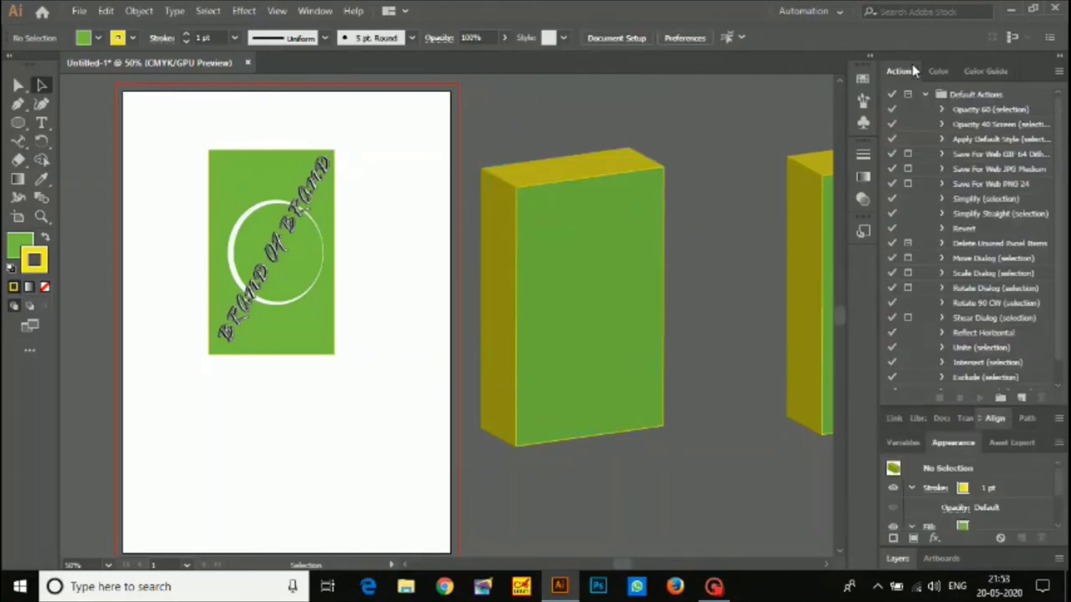
left_click(935, 70)
left_click(973, 72)
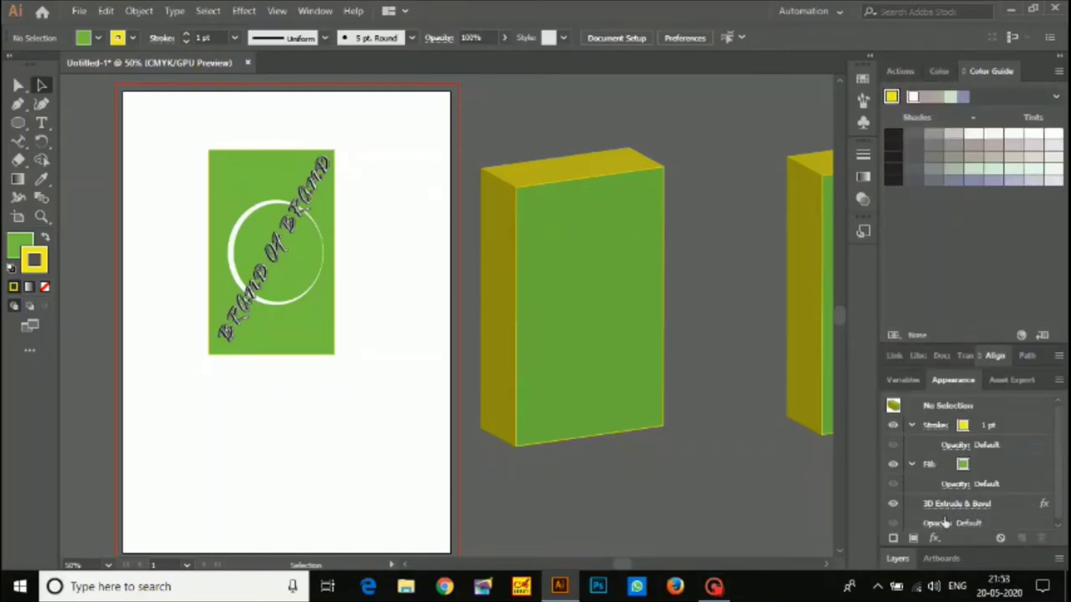
left_click(954, 485)
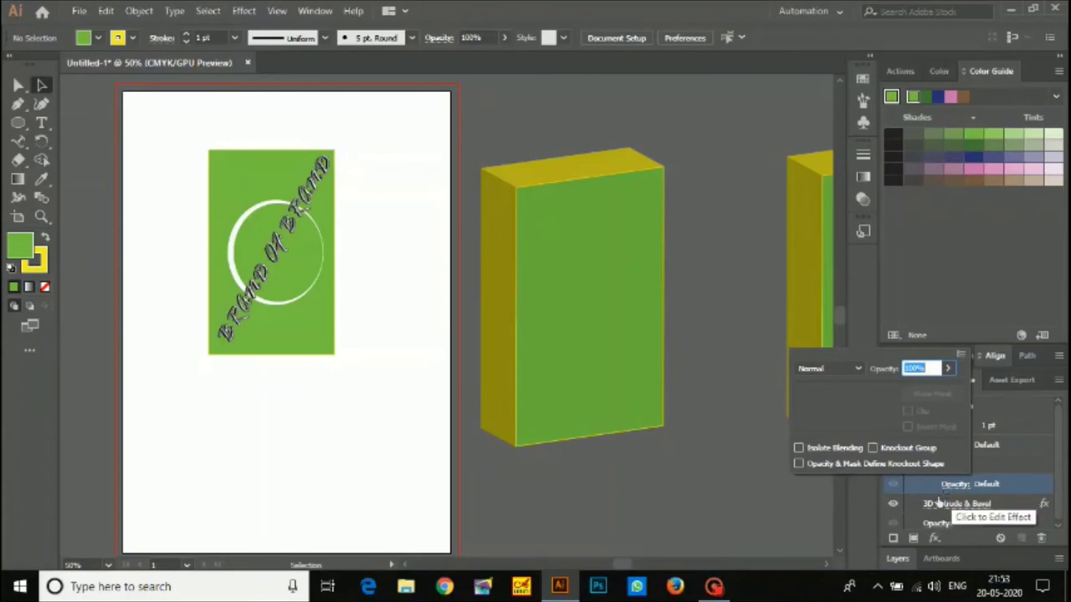
left_click(941, 501)
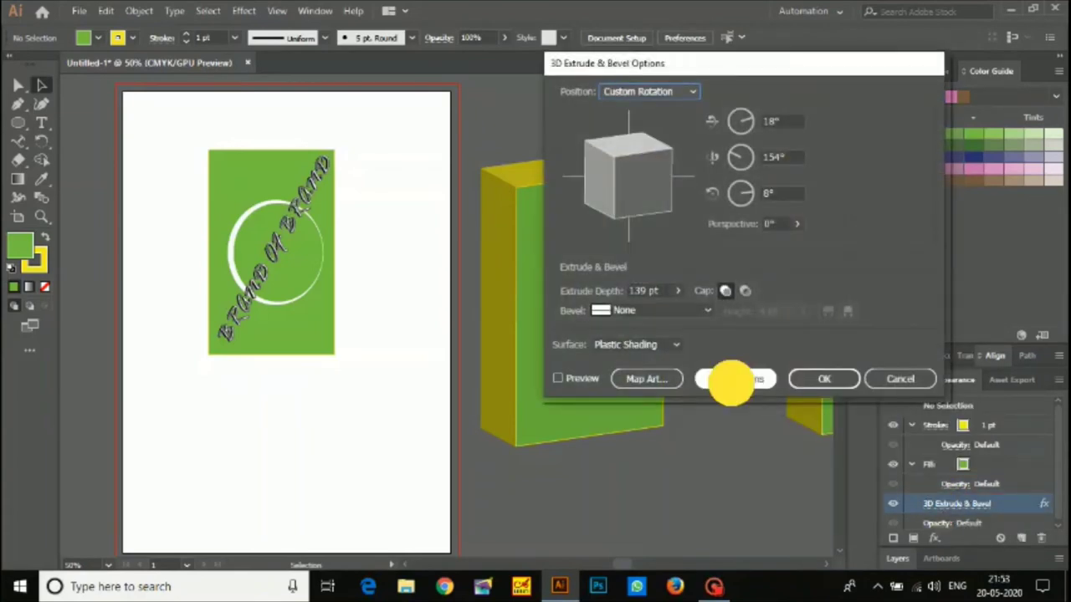
left_click(731, 381)
left_click(747, 552)
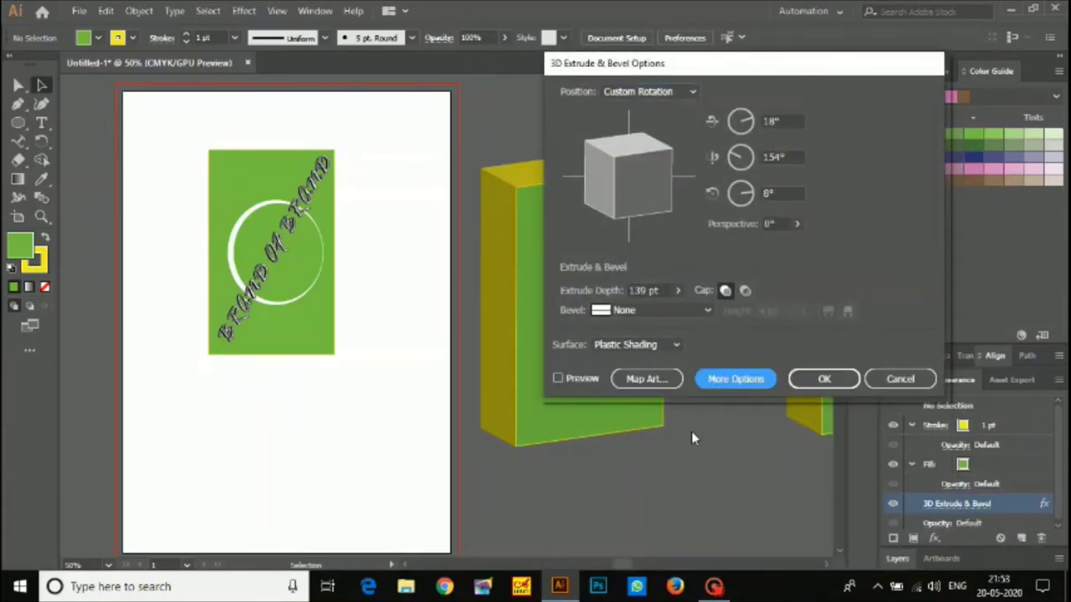
left_click(644, 381)
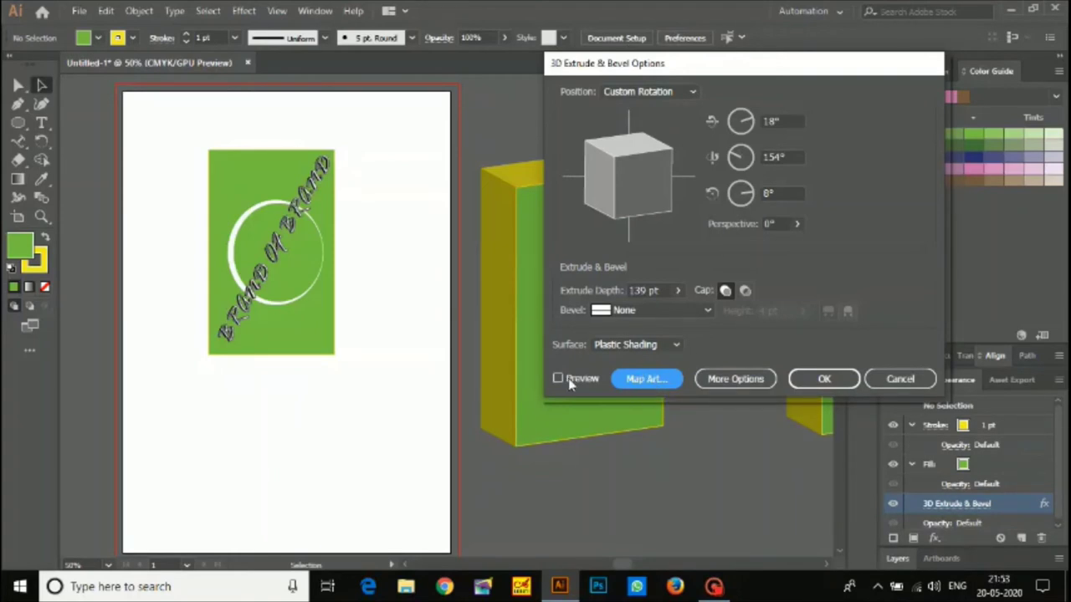
left_click(899, 379)
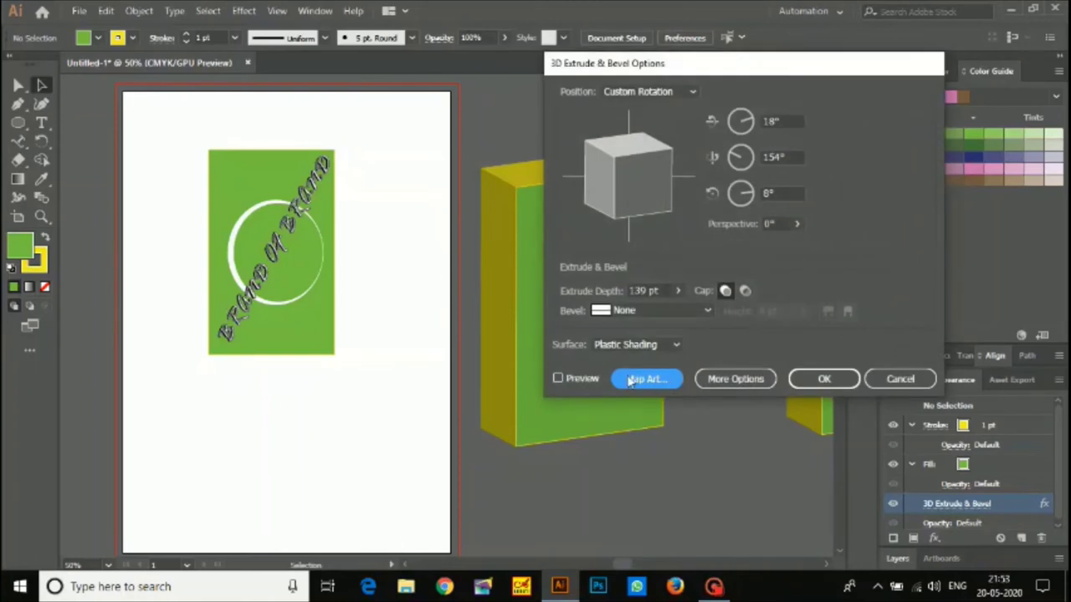
left_click(891, 374)
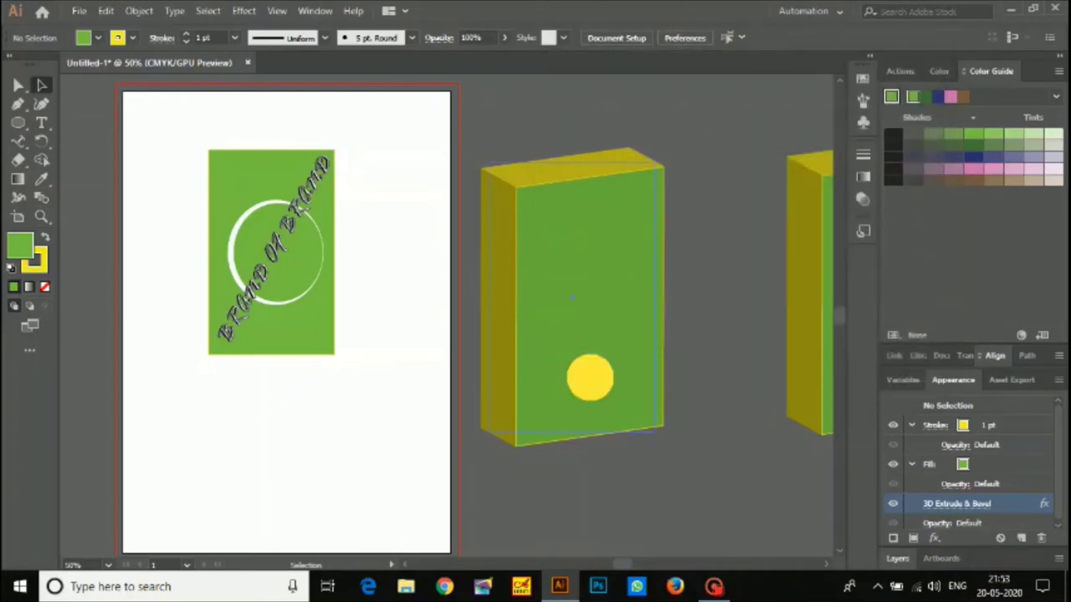
Select the box beside the artboard and check which symbols Map Art offers for it, leaving its 3D effect unchanged
left_click(590, 378)
left_click(946, 507)
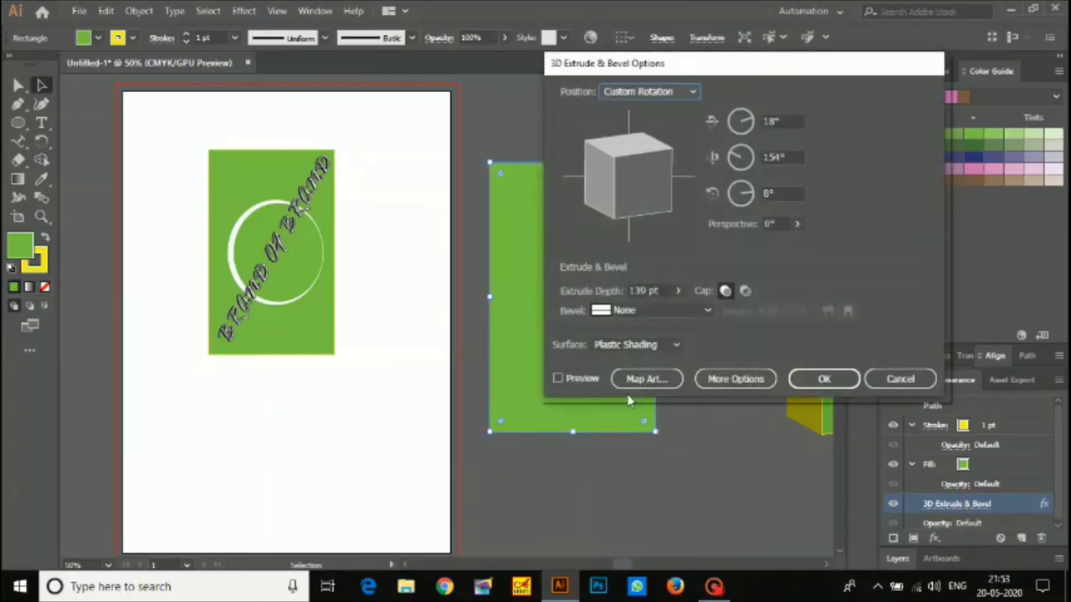
left_click(635, 380)
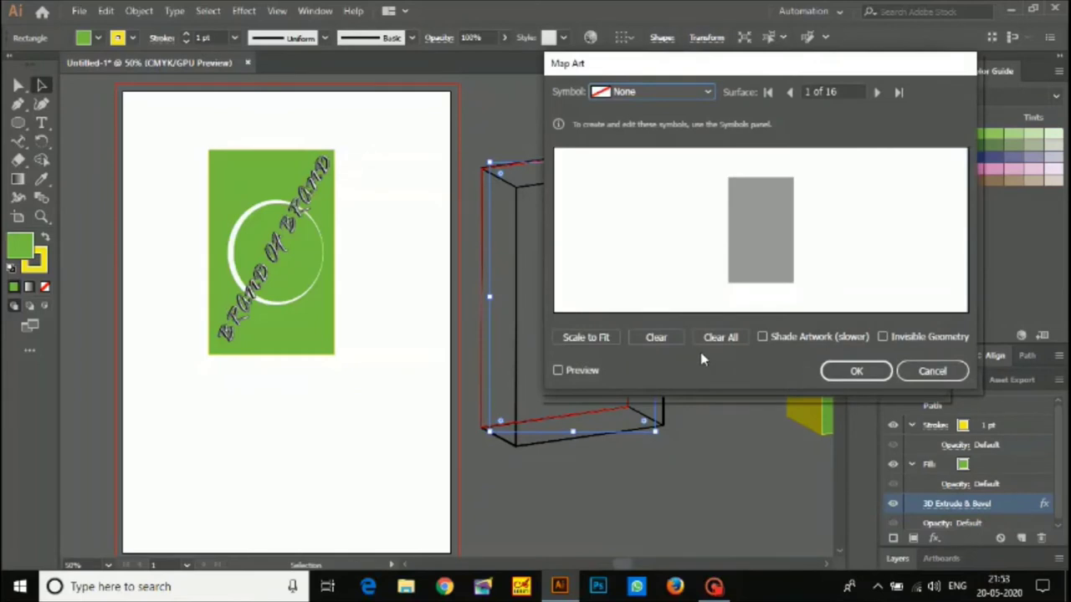
left_click(640, 91)
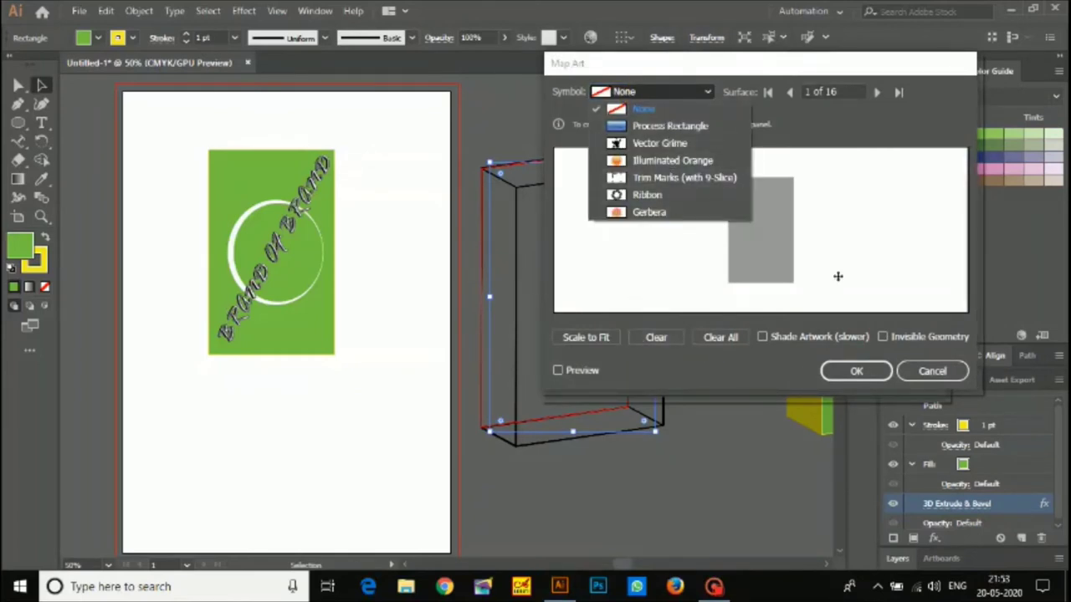
left_click(929, 371)
left_click(928, 371)
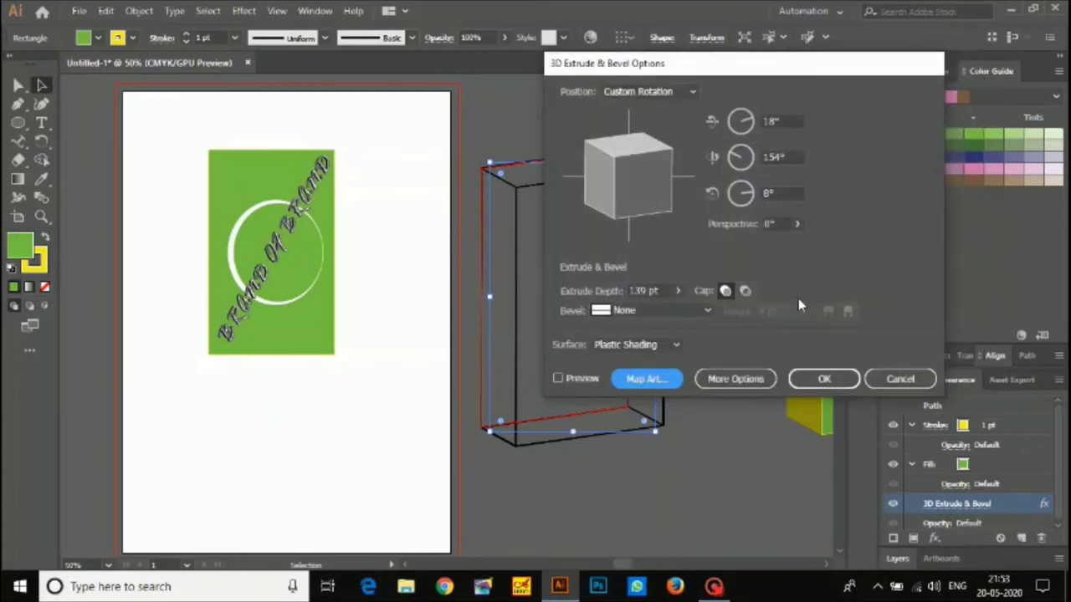
left_click(874, 372)
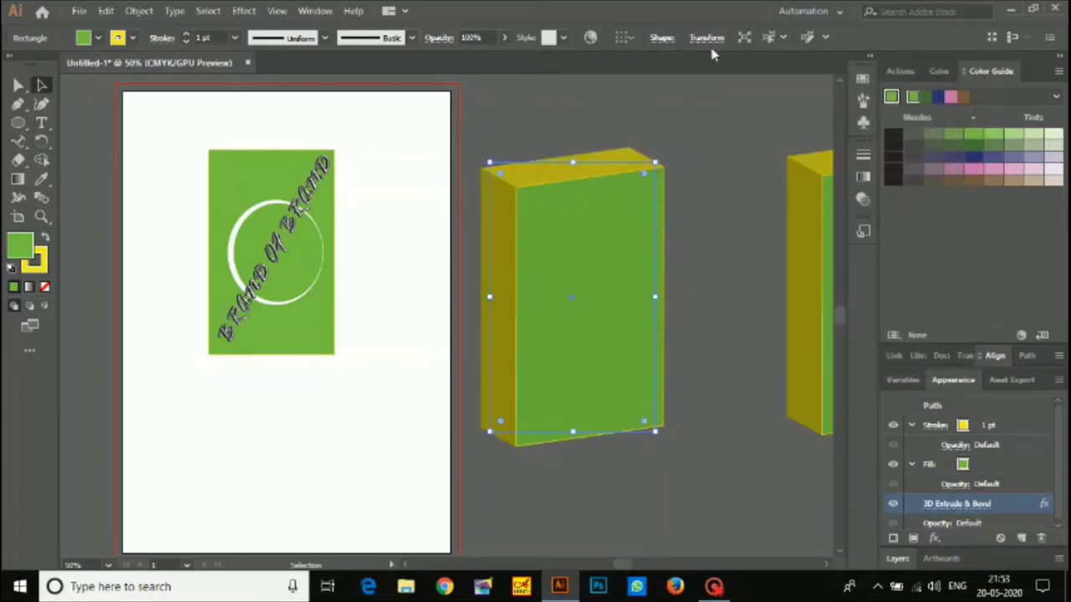
left_click(296, 15)
mouse_move(287, 15)
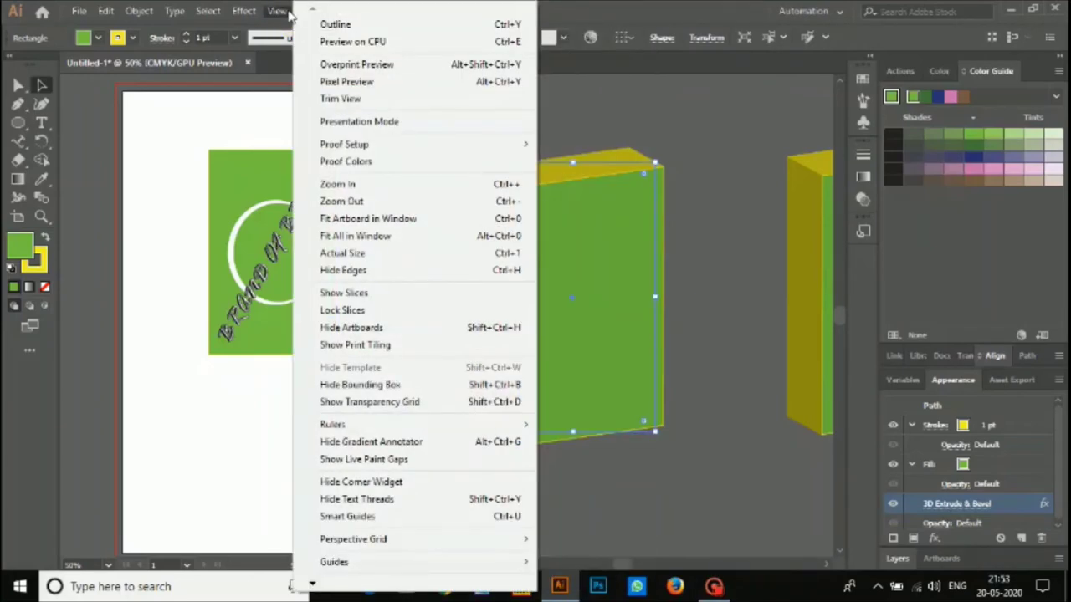
left_click(353, 42)
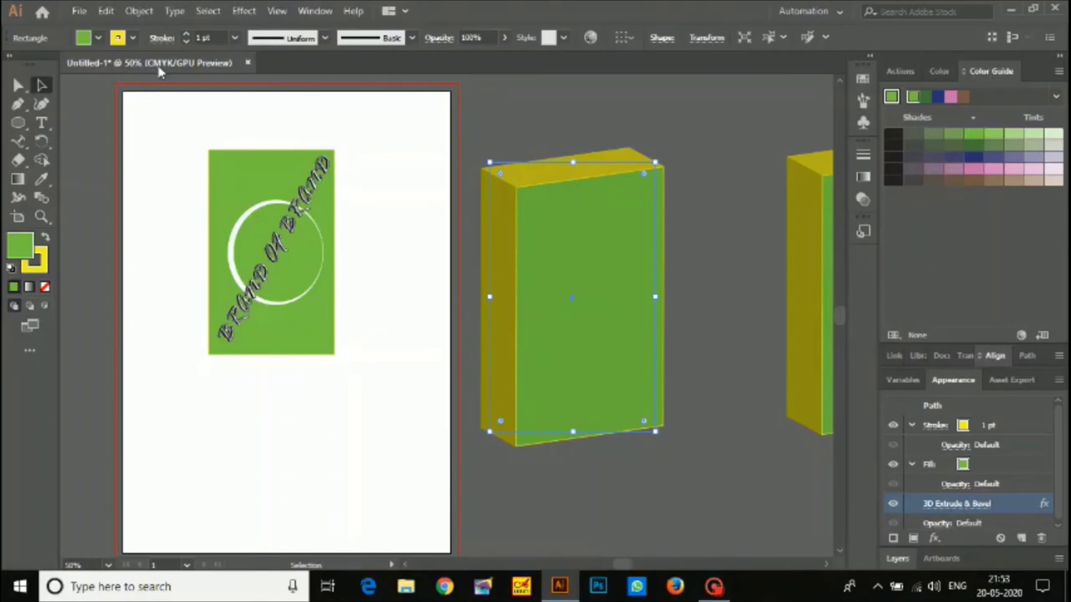
left_click(239, 10)
mouse_move(212, 11)
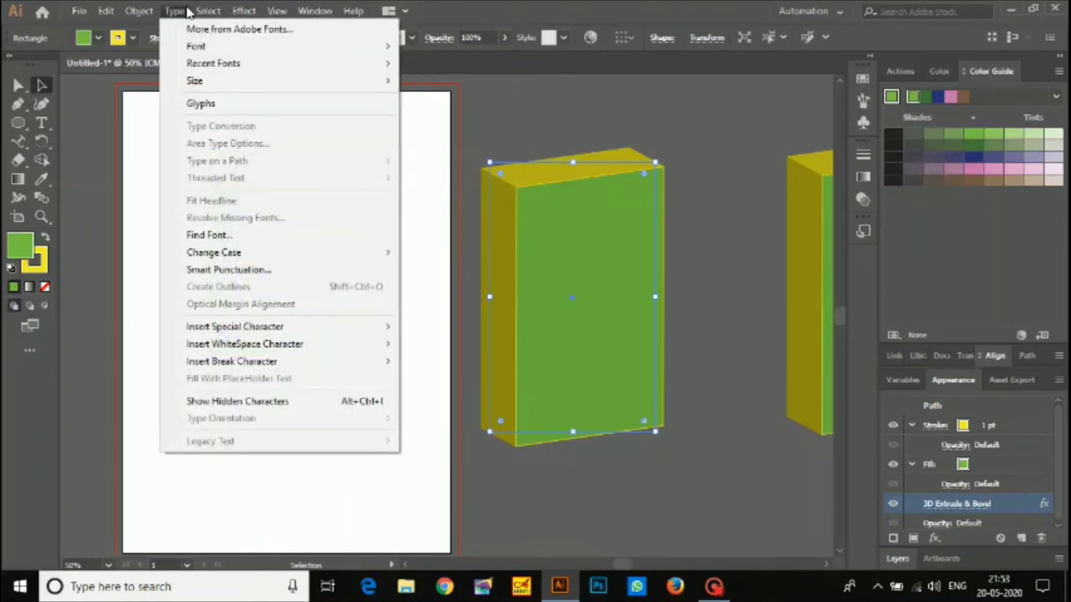
mouse_move(227, 71)
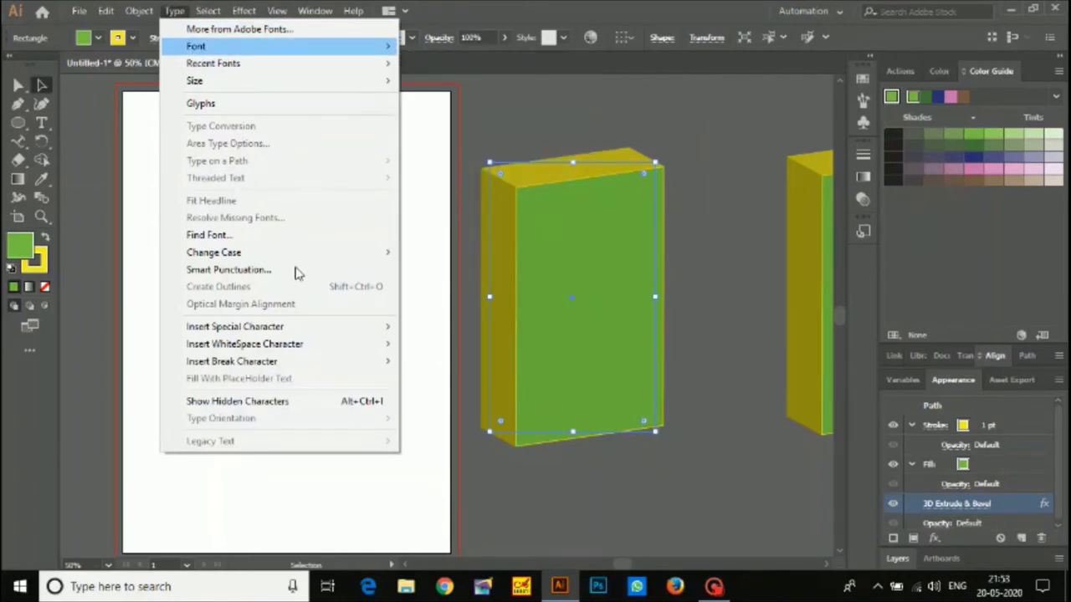
left_click(125, 10)
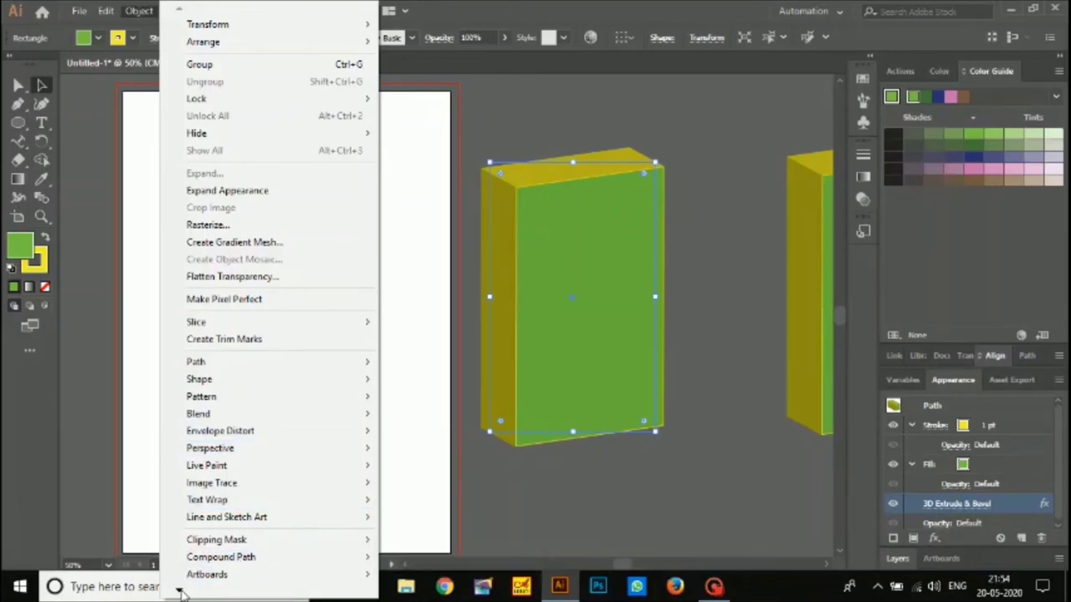
mouse_move(181, 593)
mouse_move(99, 12)
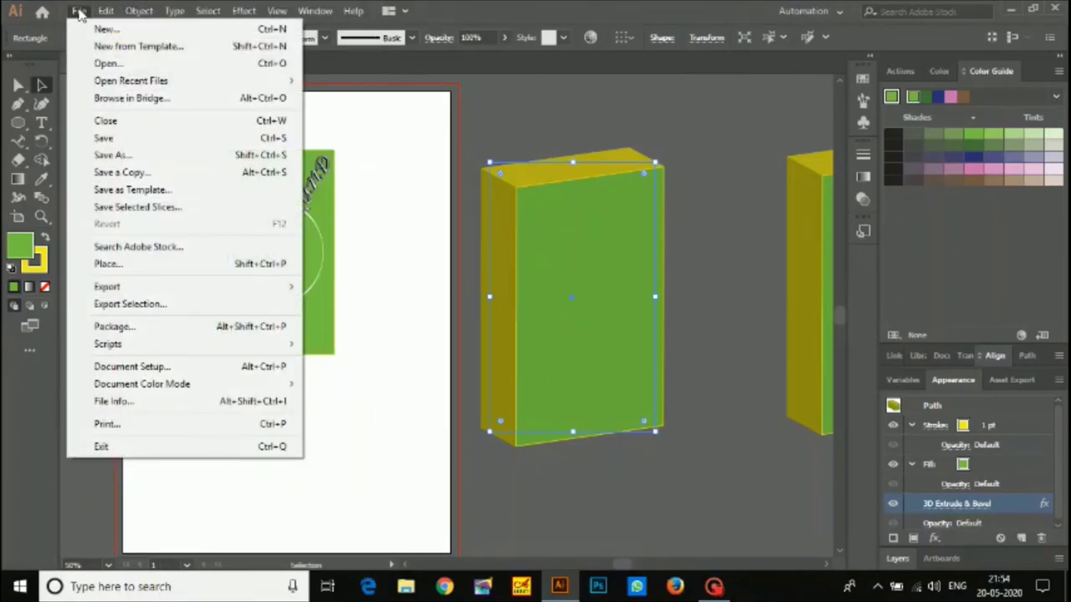
mouse_move(139, 11)
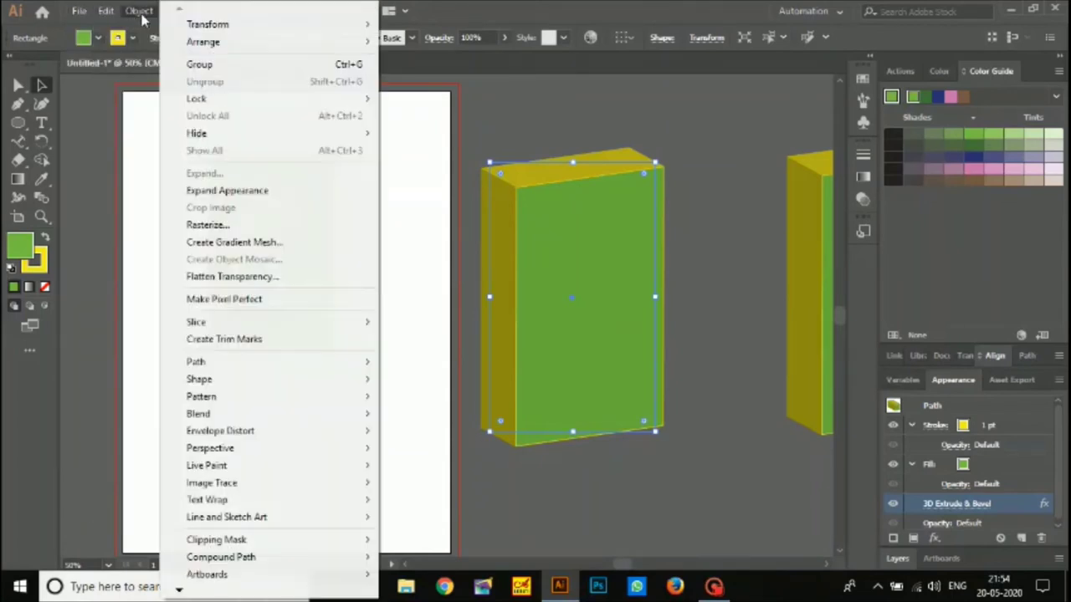
left_click(168, 37)
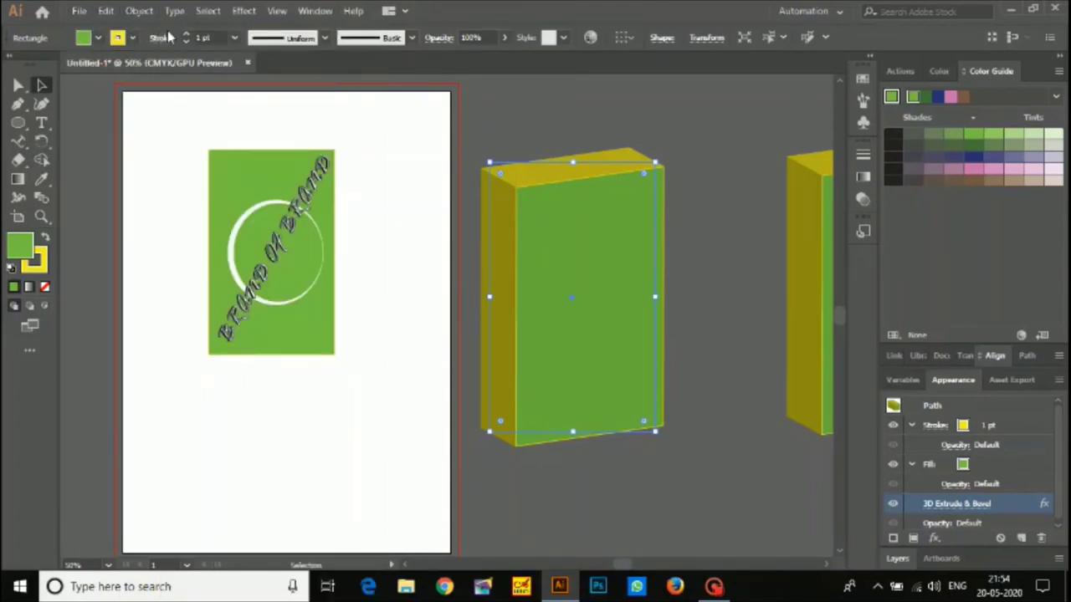
left_click(210, 12)
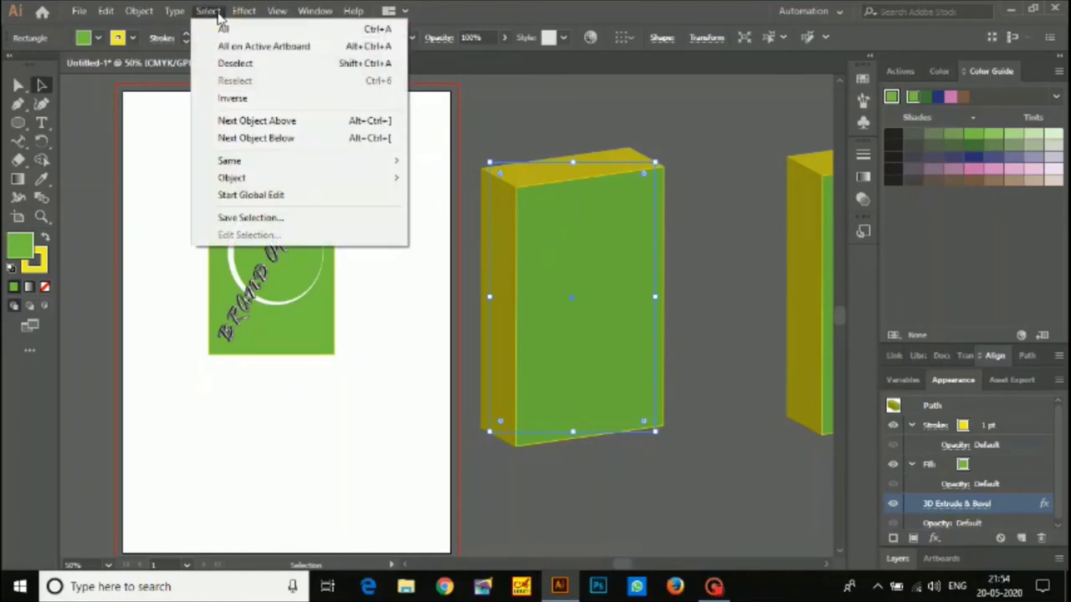
mouse_move(240, 13)
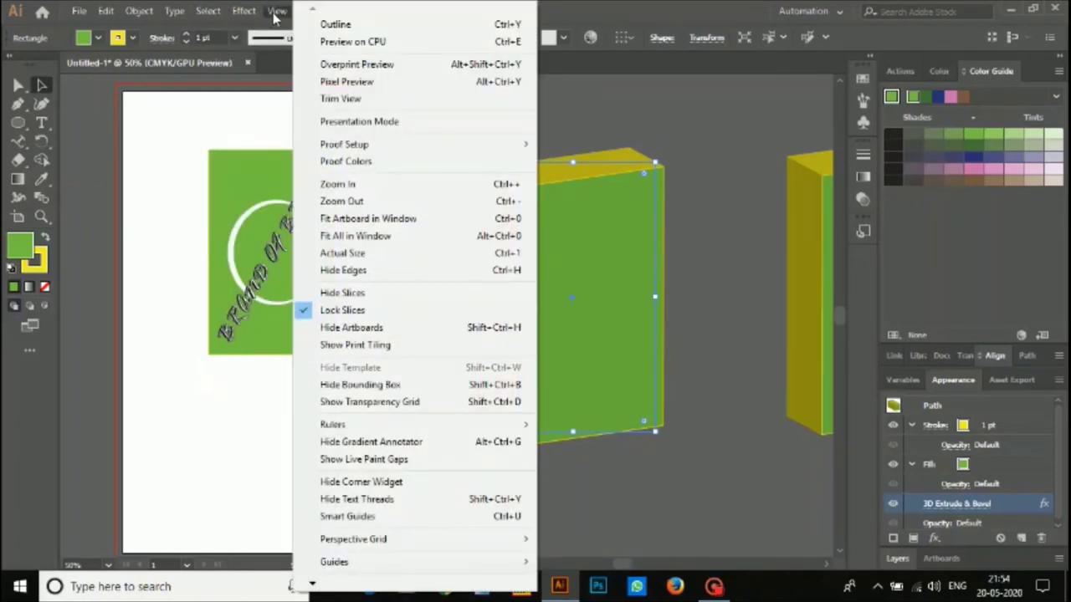
left_click(236, 97)
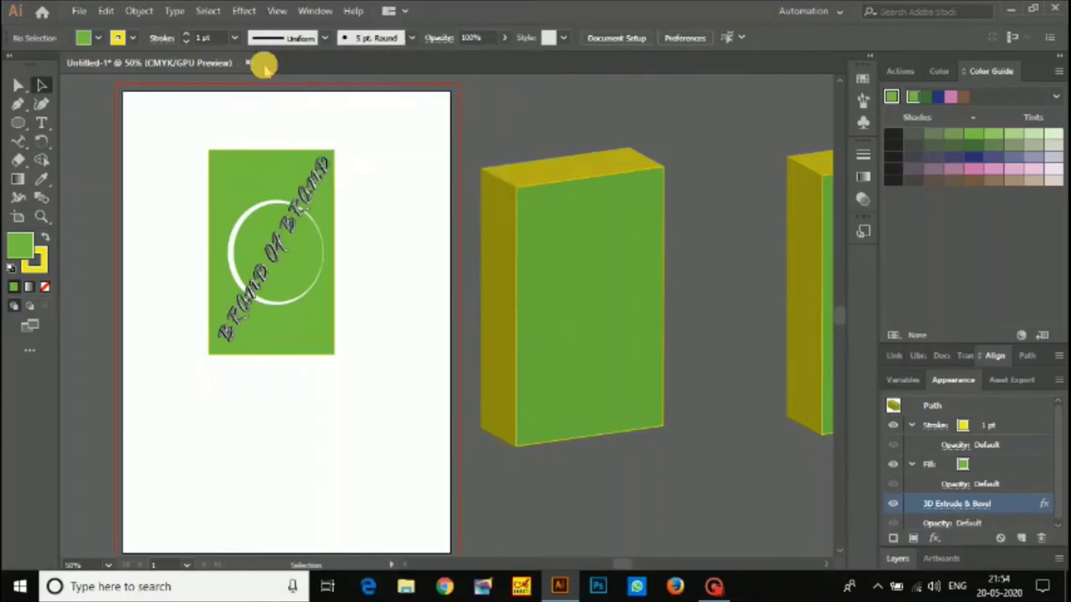
Define the grouped front-face artwork of rectangle, diagonal lettering and ring as a new dynamic symbol
left_click(314, 10)
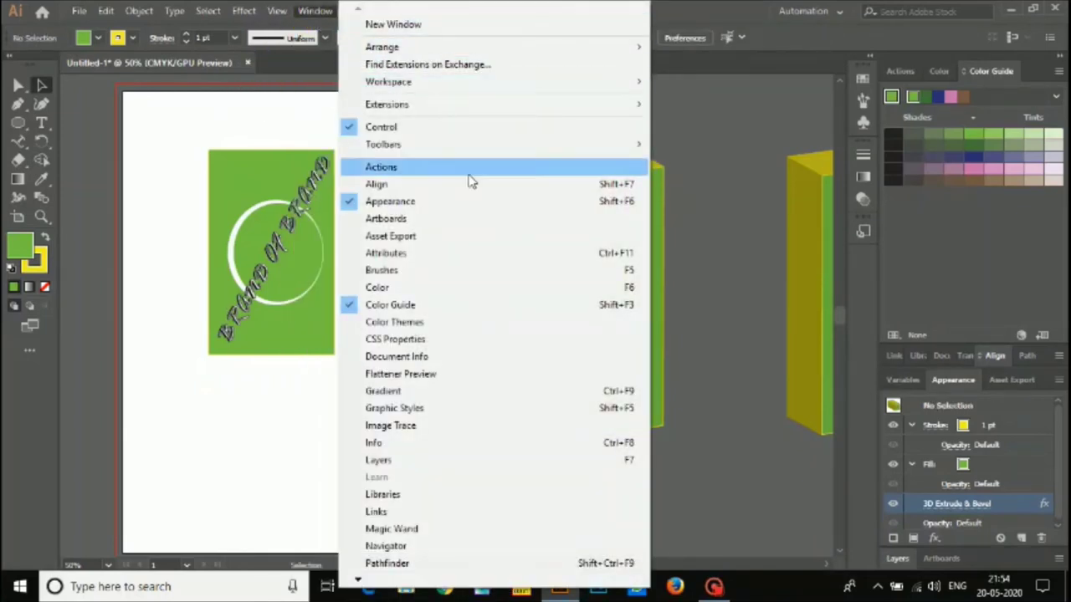
left_click(357, 579)
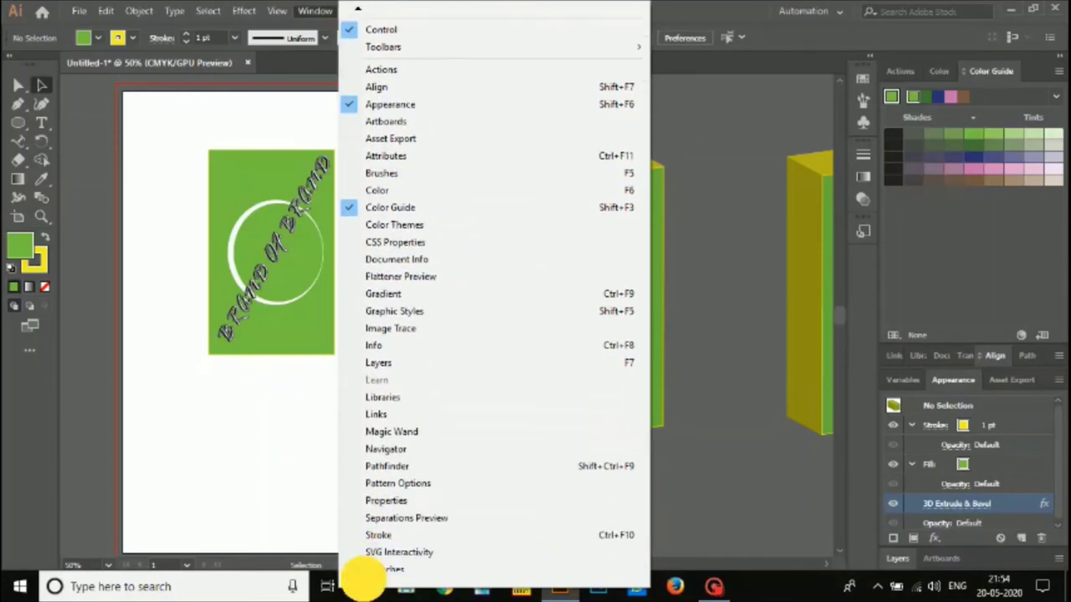
left_click(383, 508)
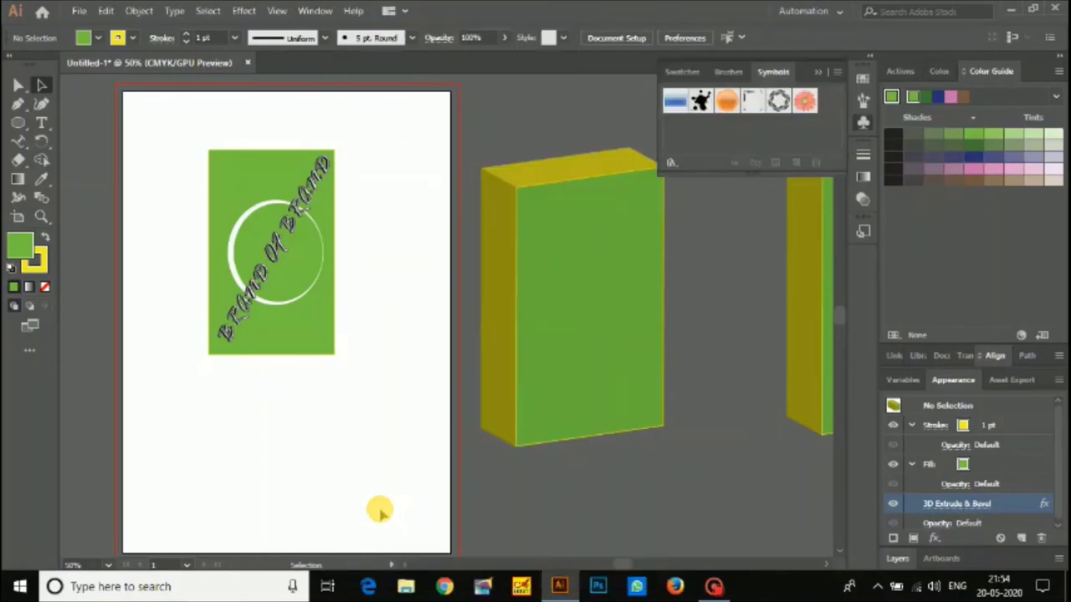
left_click_drag(303, 265, 720, 127)
left_click(527, 412)
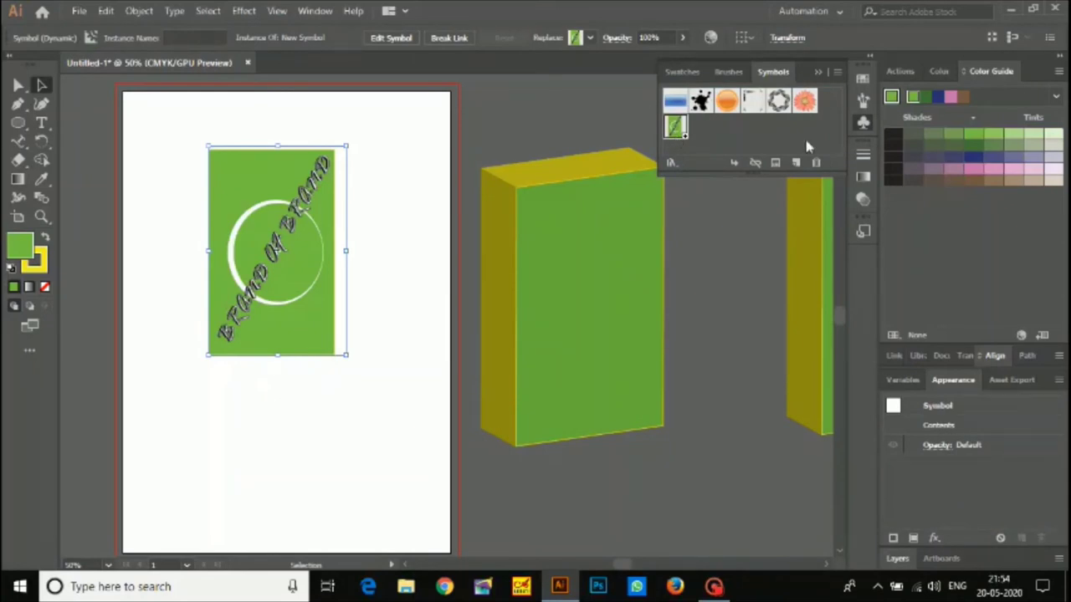
Map New Symbol onto surface 1 of the box beside the artboard, scaled to fit, and apply the 3D effect
left_click(629, 393)
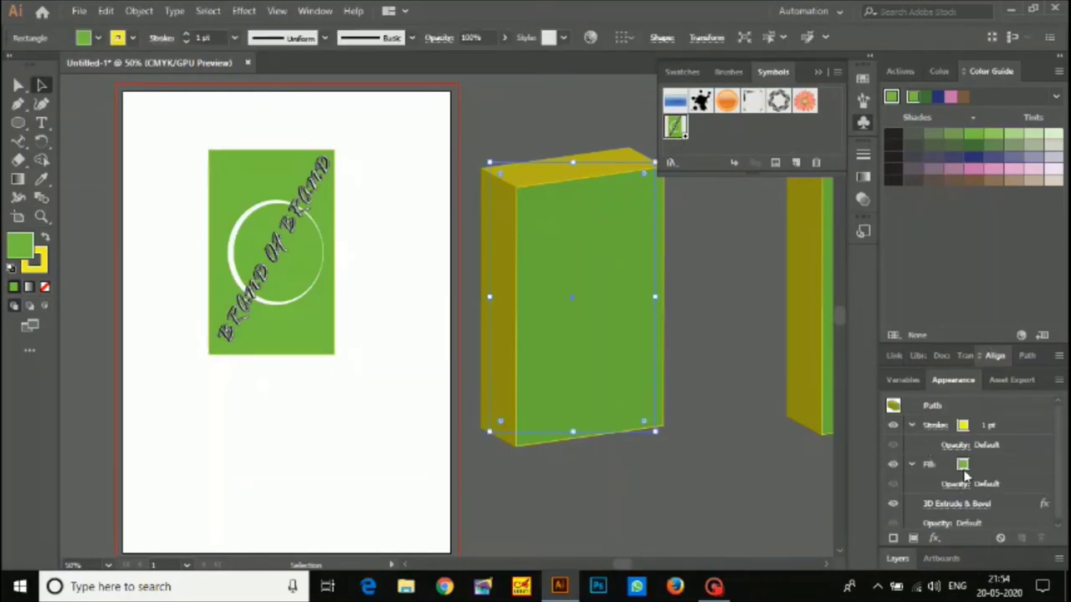
left_click(959, 504)
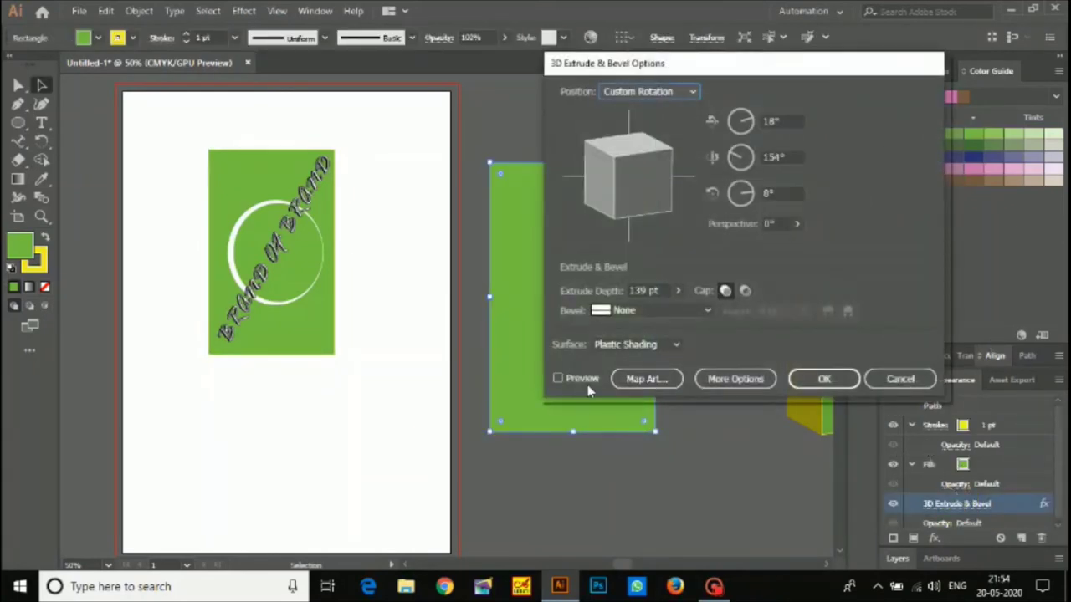
left_click(558, 379)
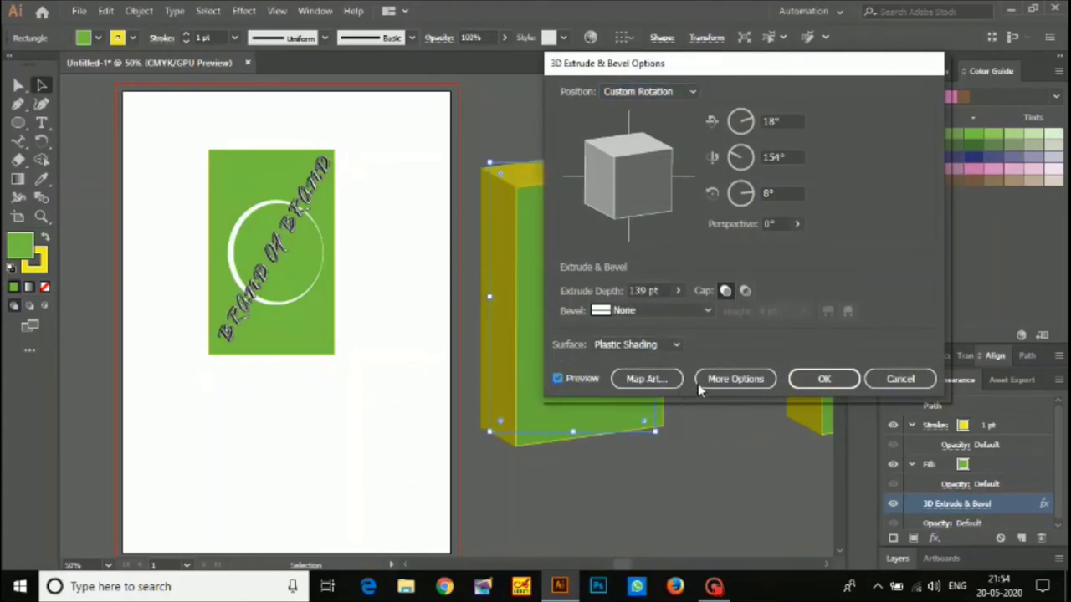
left_click(649, 380)
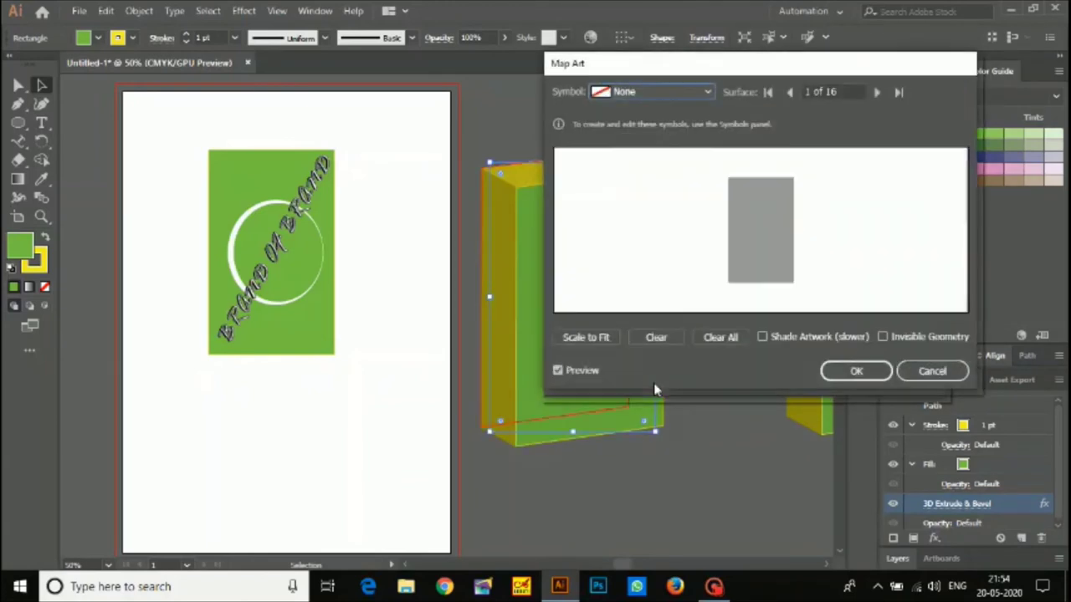
left_click(666, 94)
left_click(674, 231)
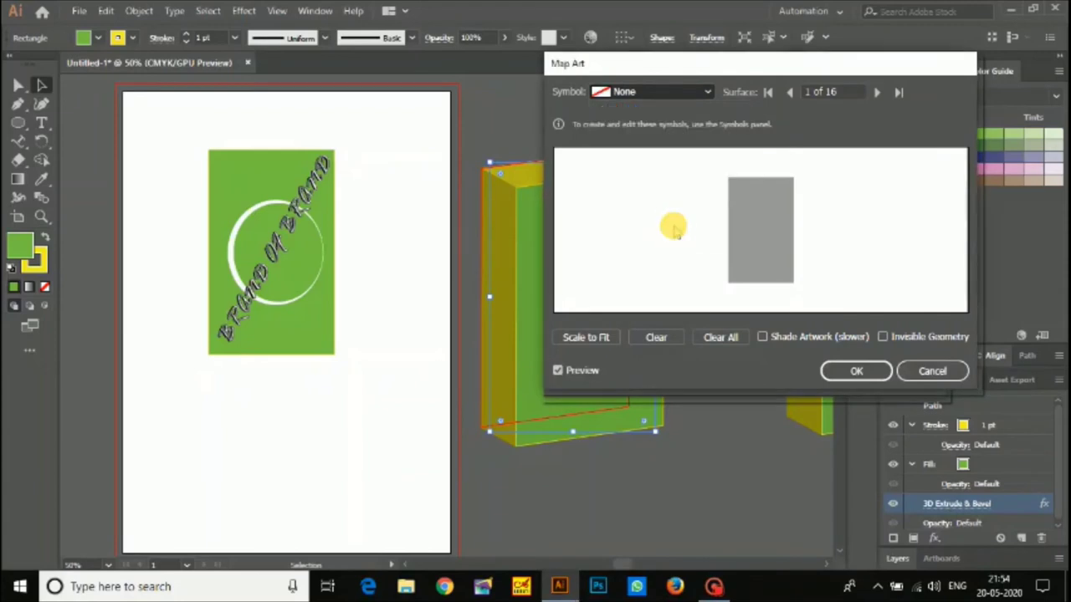
left_click(589, 338)
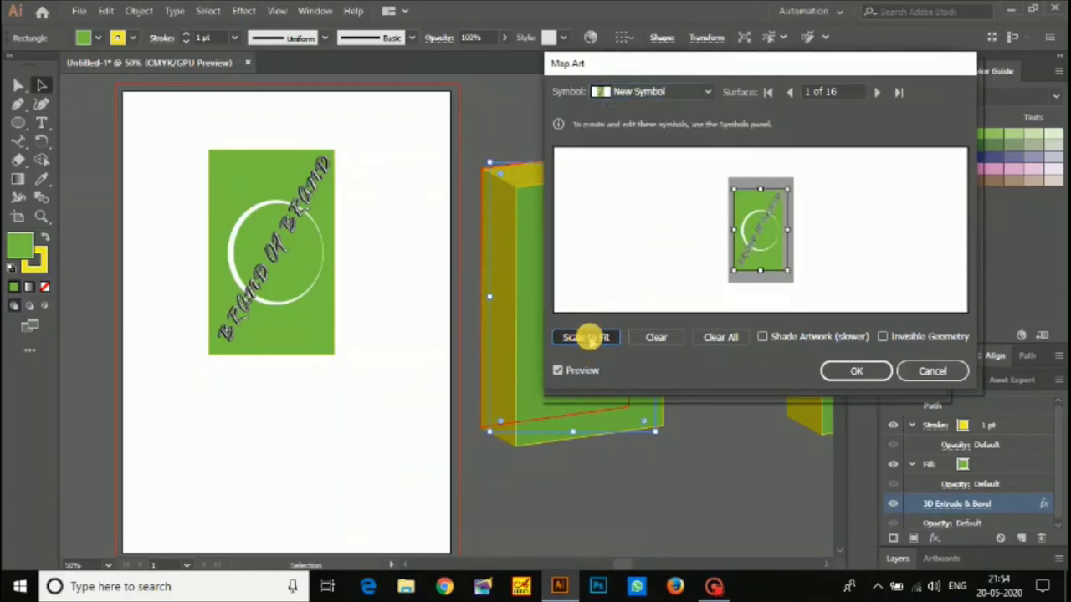
left_click(856, 372)
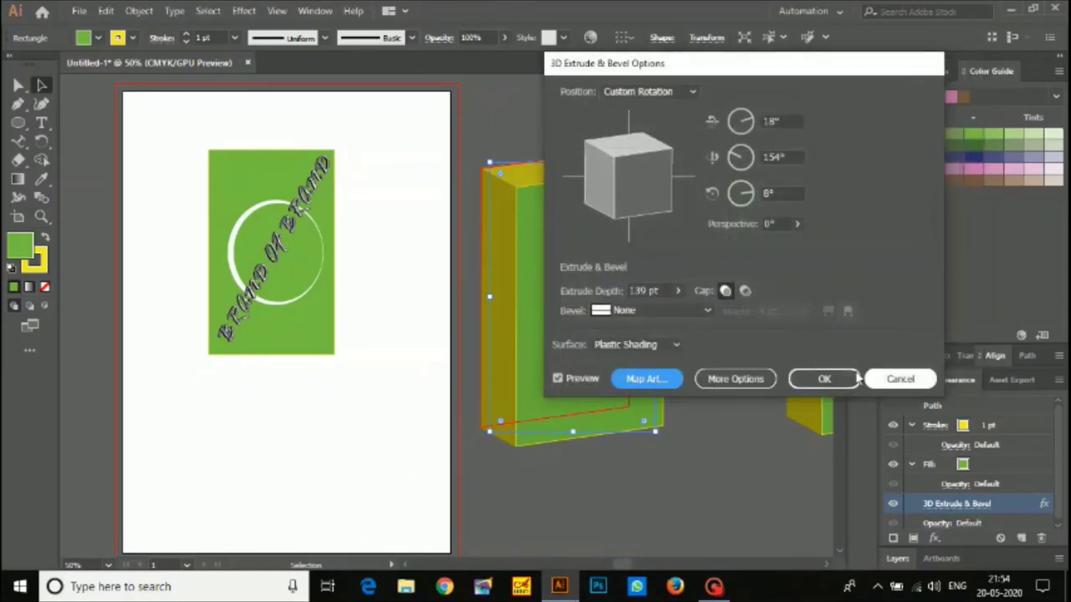
left_click(824, 380)
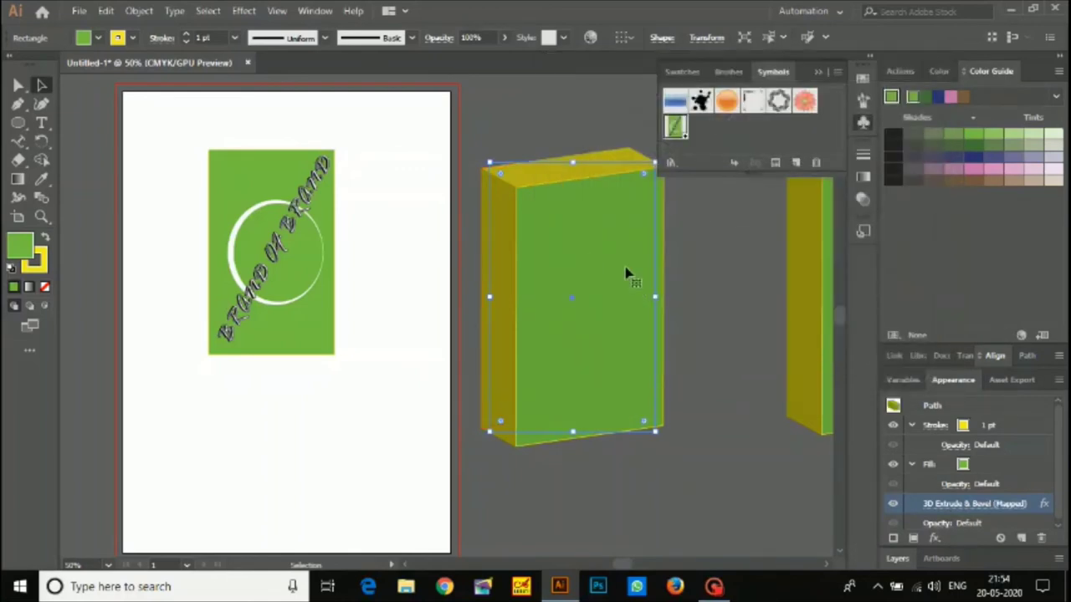
Move the box over the artboard's edge and refit New Symbol to surface 1 in its Map Art settings with preview on
mouse_move(600, 286)
left_mouse_down()
mouse_move(534, 309)
mouse_move(591, 301)
left_mouse_up()
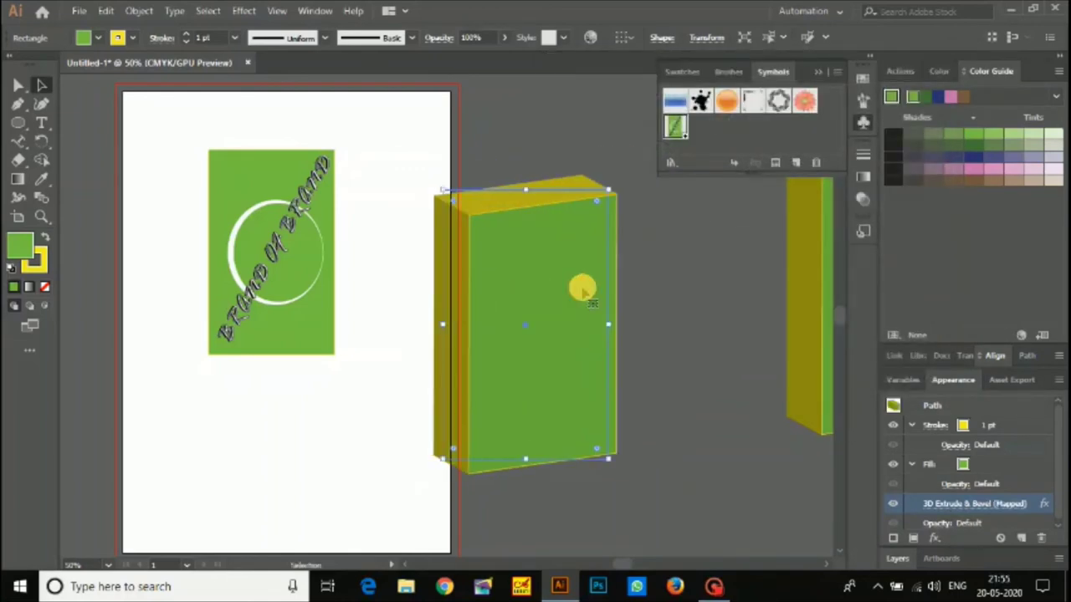
left_click(972, 504)
left_click(571, 379)
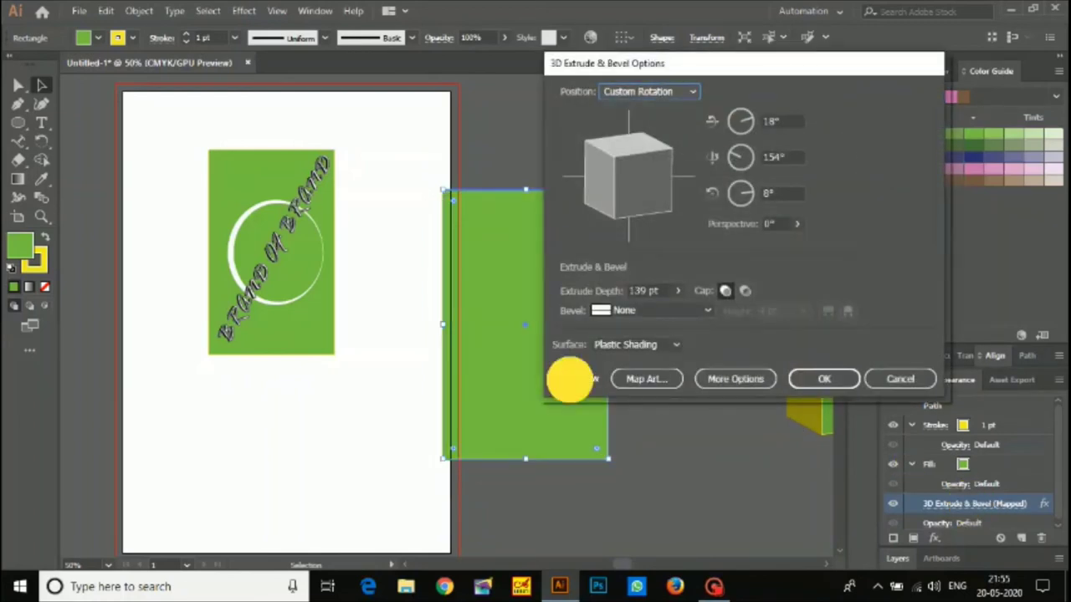
left_click(648, 378)
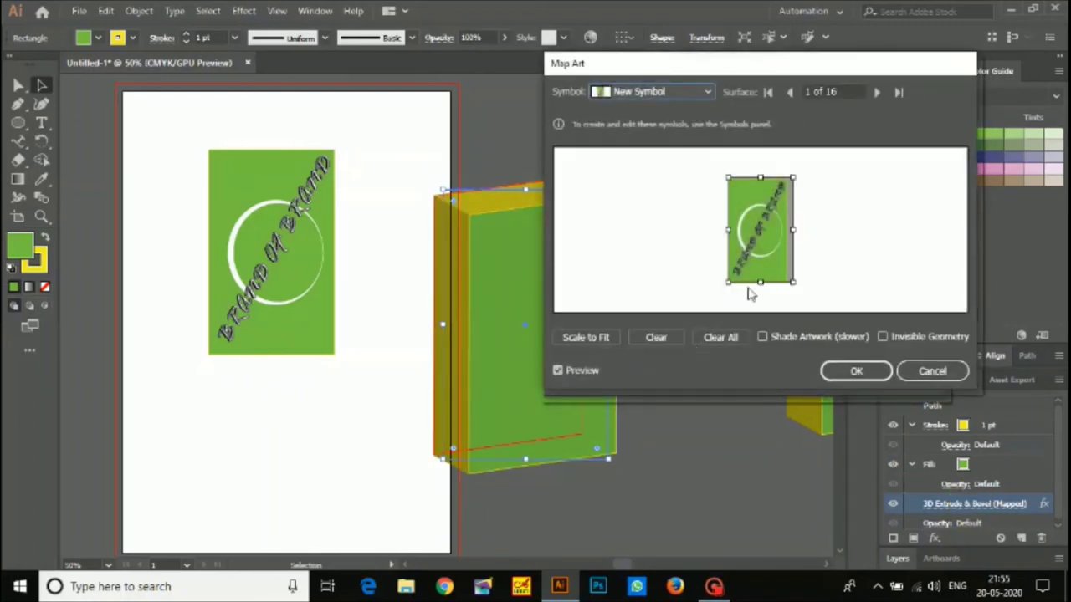
left_click(585, 337)
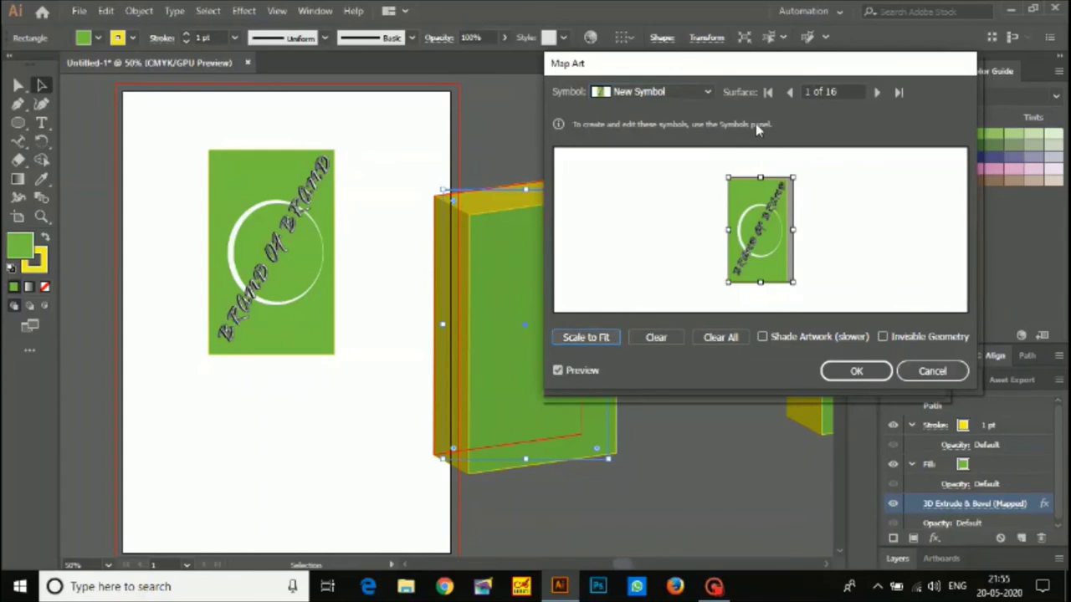
Map New Symbol onto surface 2, the box's large front face, and scale it to fit
left_click(876, 92)
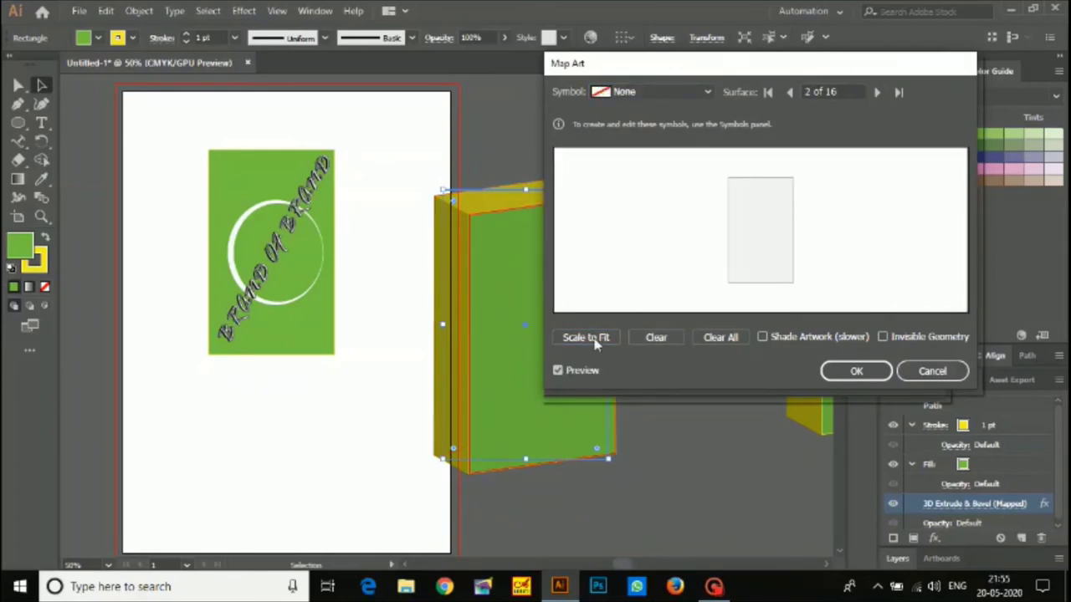
left_click(662, 90)
left_click(680, 223)
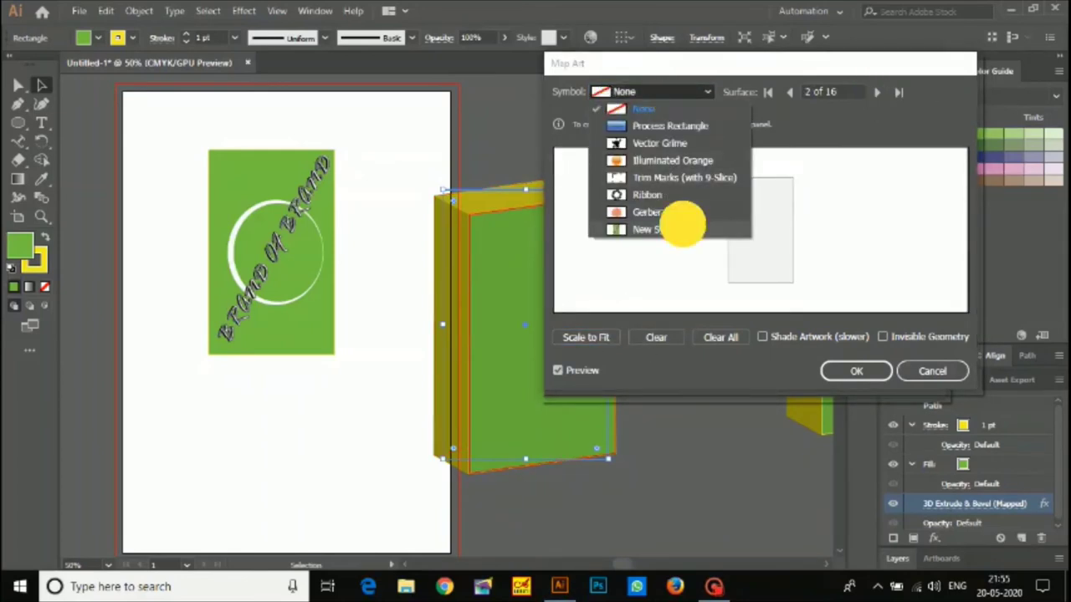
left_click(587, 340)
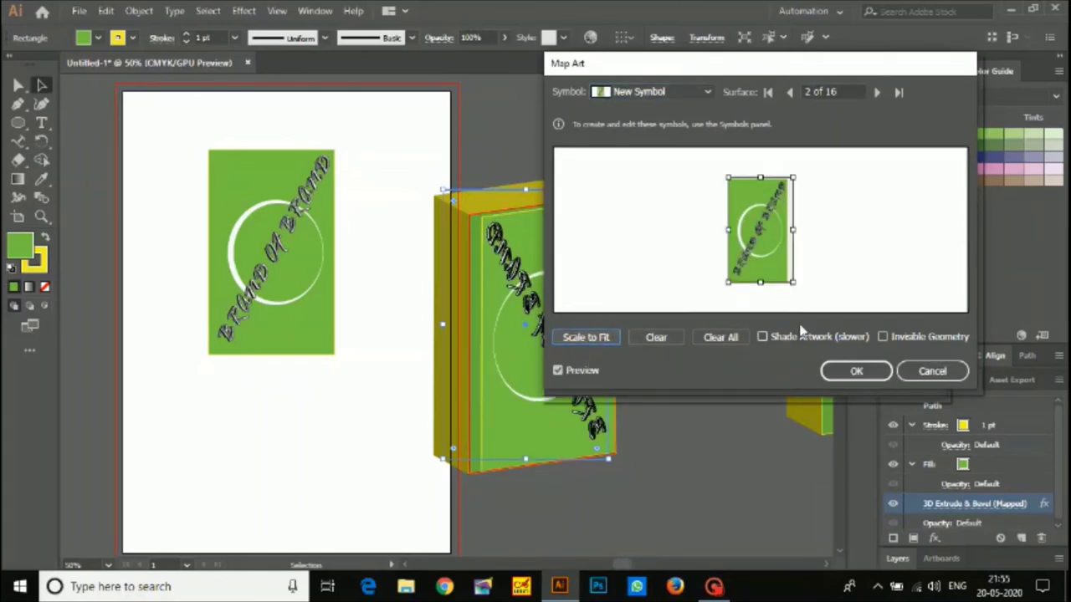
Map New Symbol onto surfaces 3 and 4 of the box, scaling it to fit each one
left_click(875, 92)
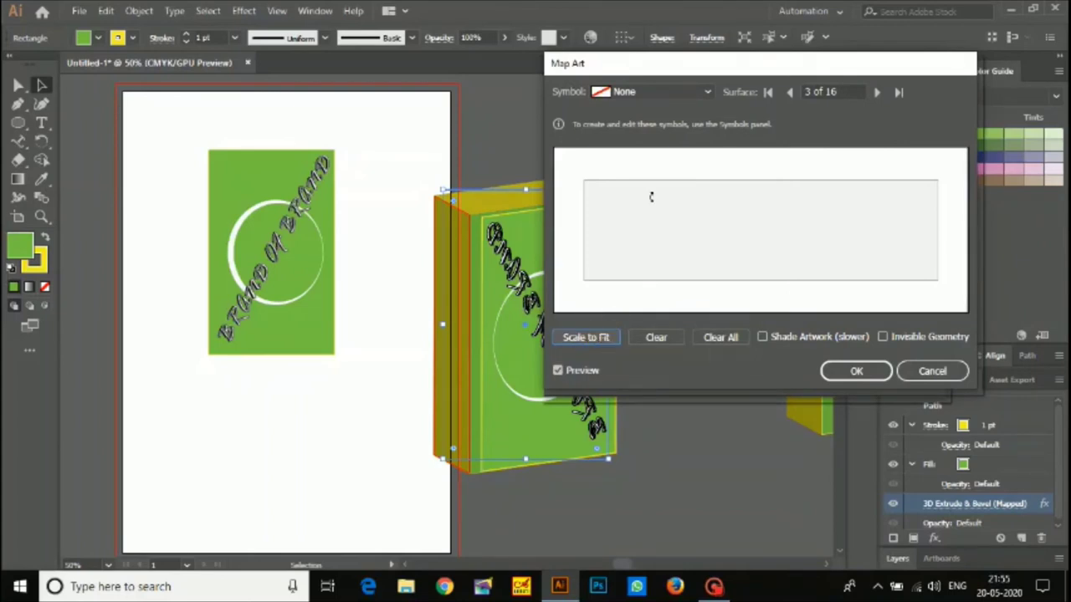
left_click(658, 90)
left_click(659, 241)
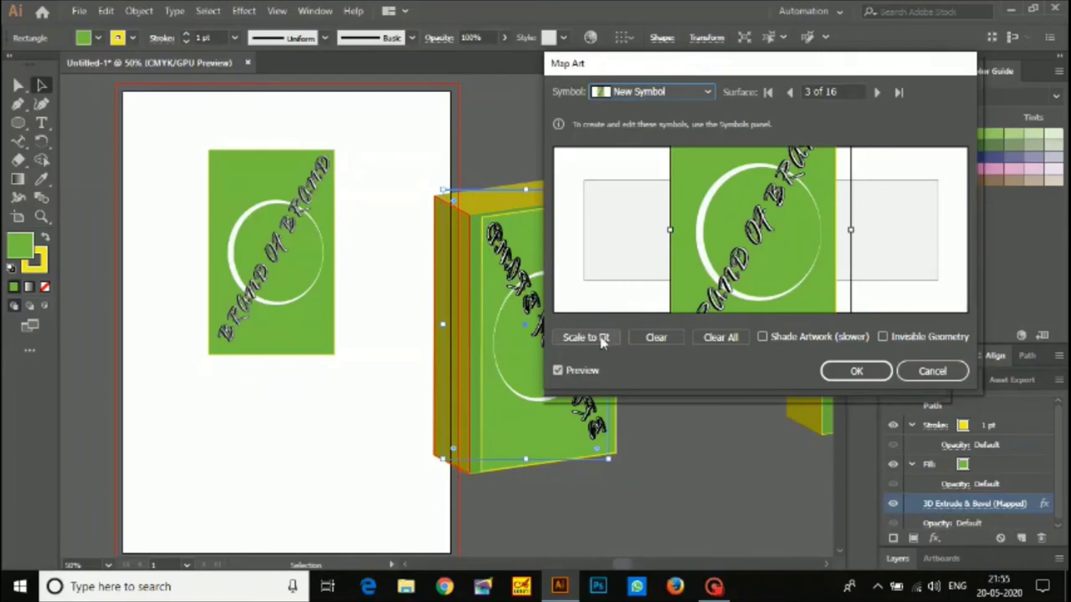
left_click(601, 338)
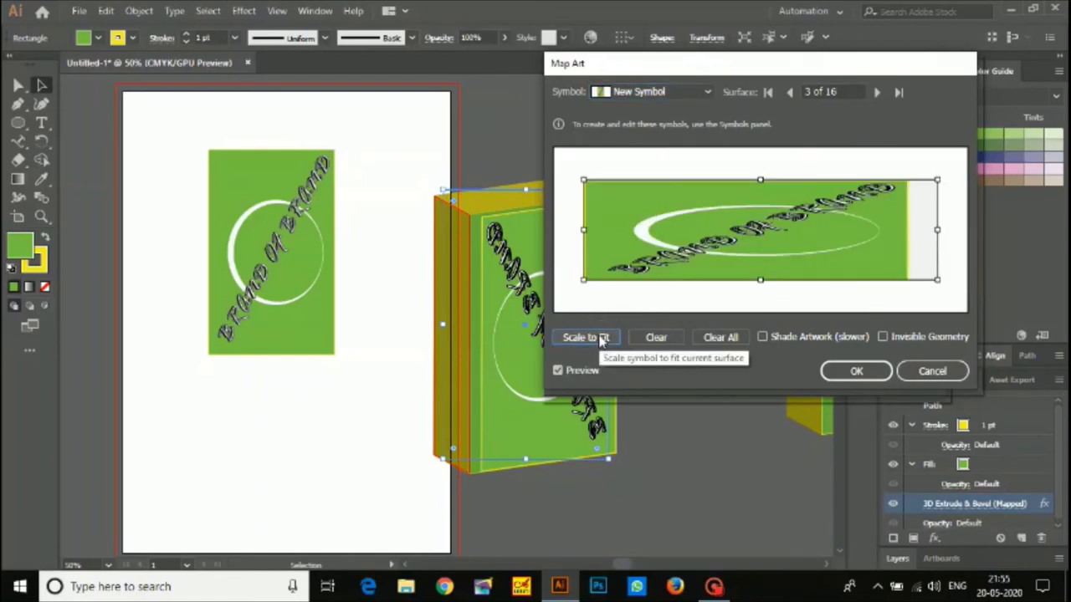
left_click(876, 92)
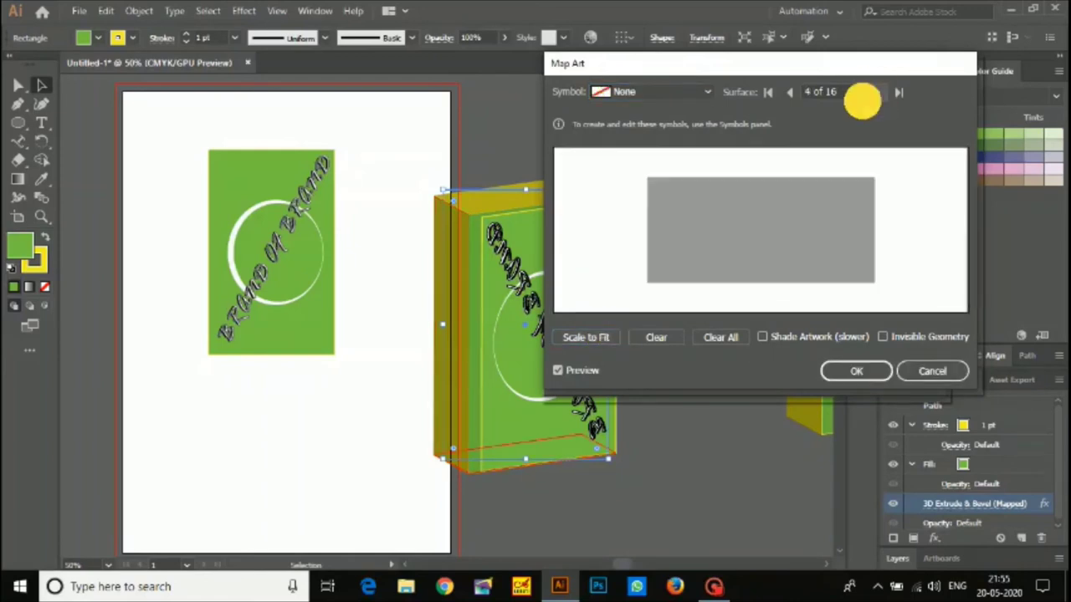
left_click(694, 92)
left_click(651, 242)
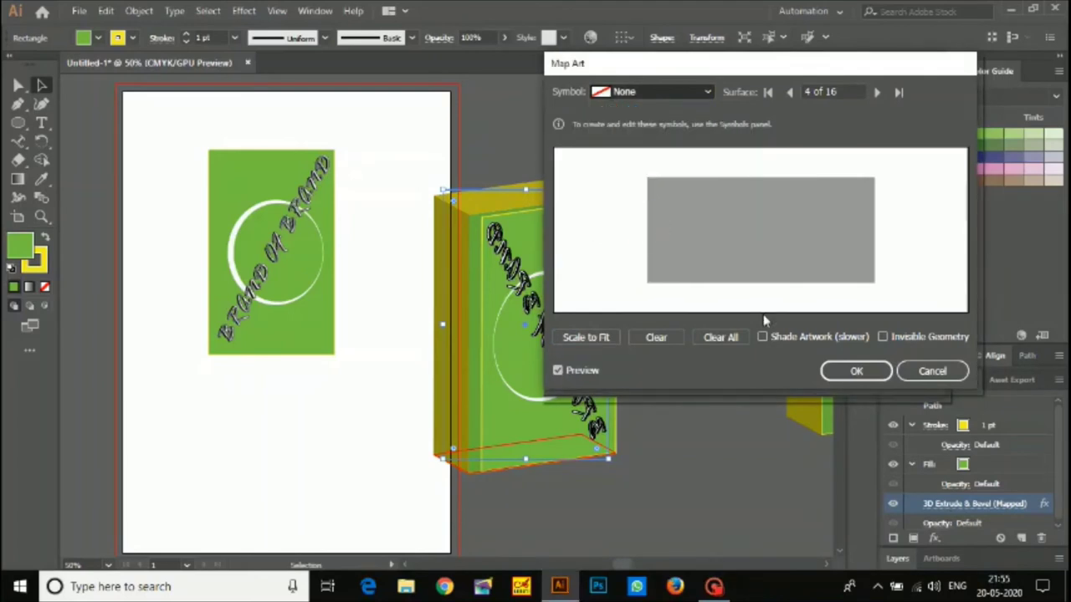
left_click(586, 338)
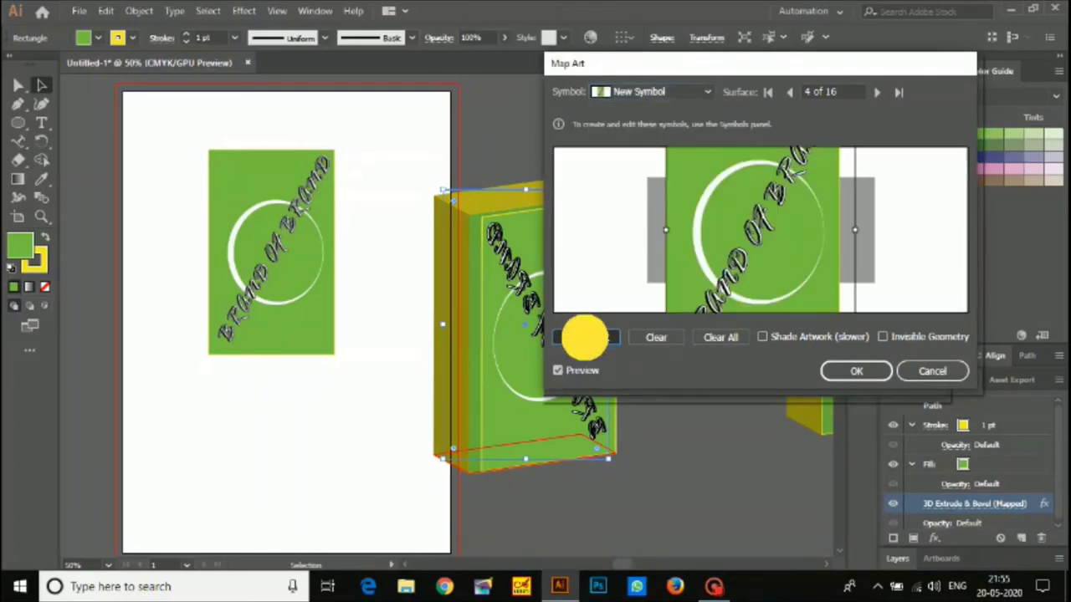
left_click(586, 337)
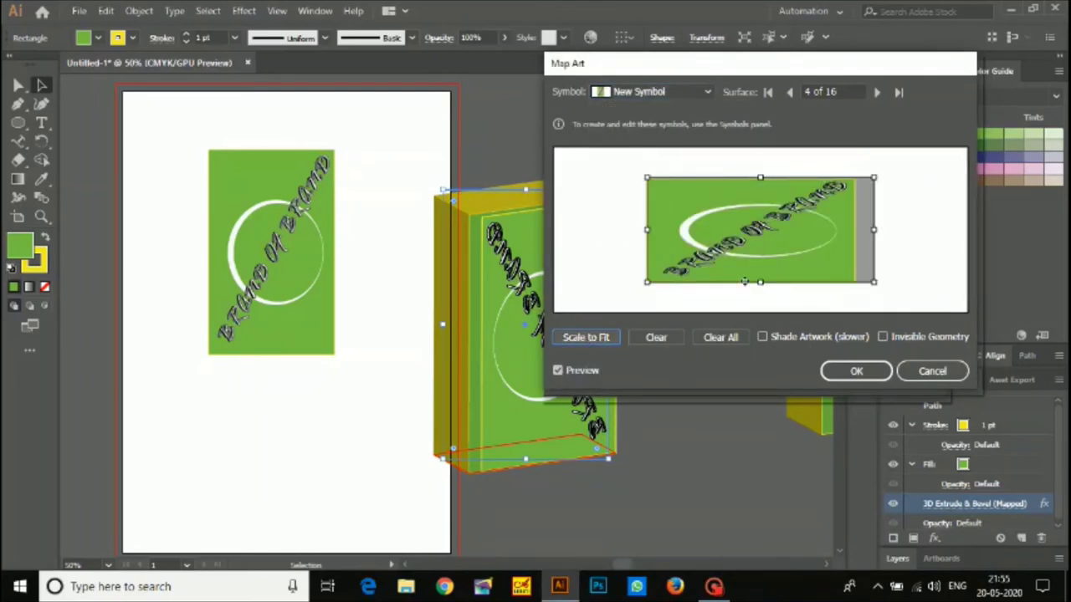
Assign New Symbol to surfaces 5 and 6 of the box and scale it to fit both
left_click(876, 92)
left_click(707, 92)
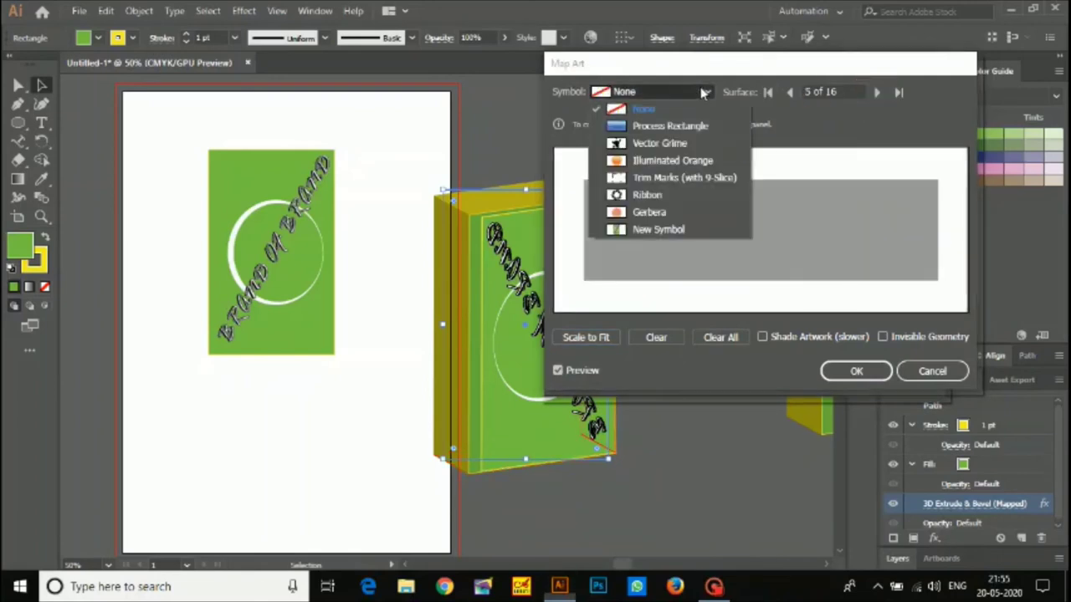
left_click(677, 233)
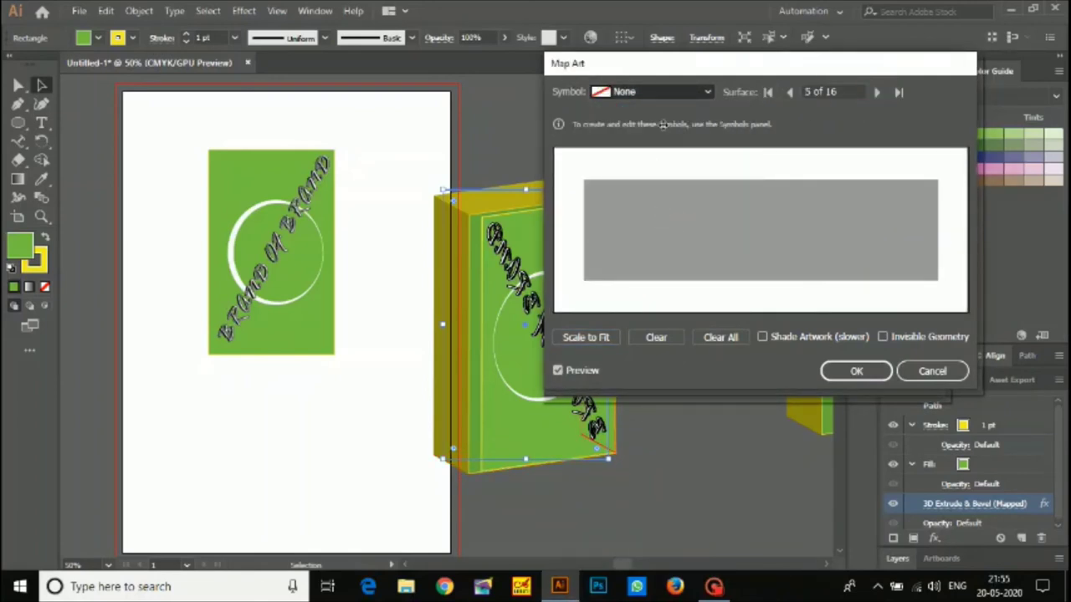
left_click(588, 339)
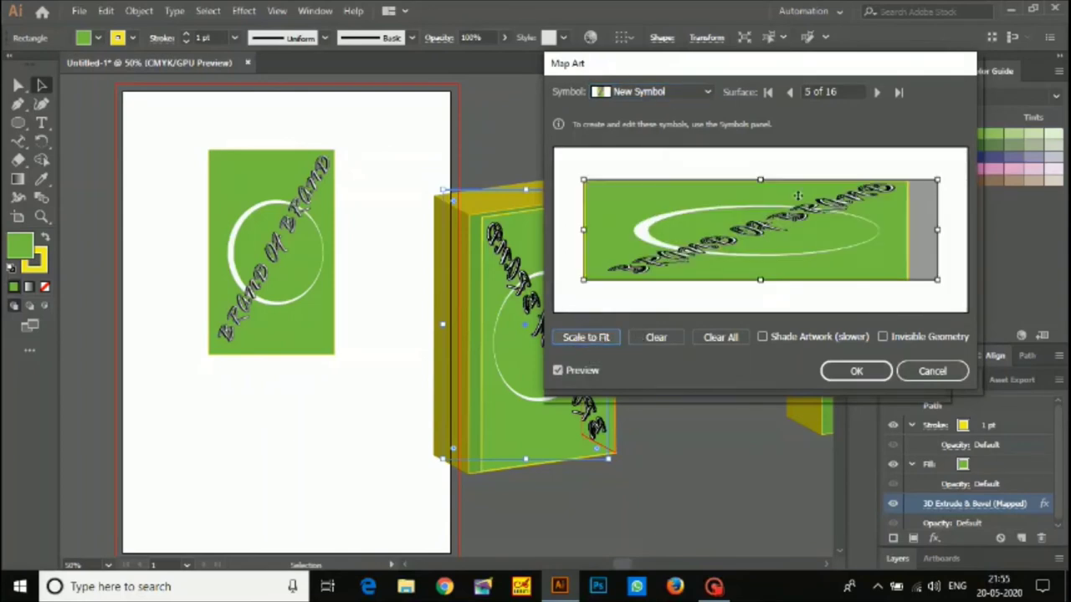
left_click(876, 93)
left_click(658, 90)
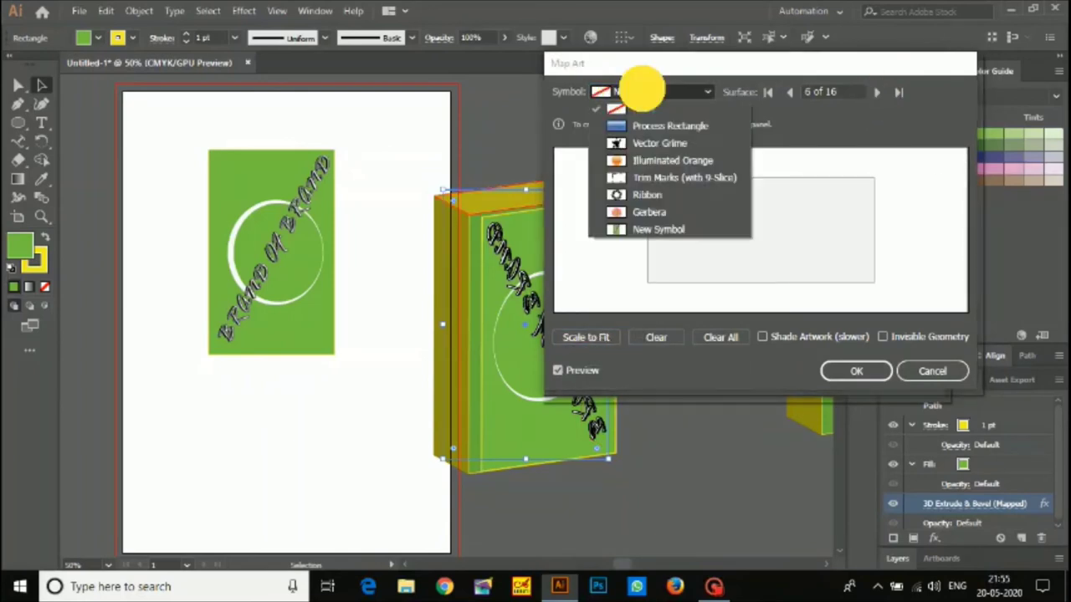
key("Escape")
left_click(595, 337)
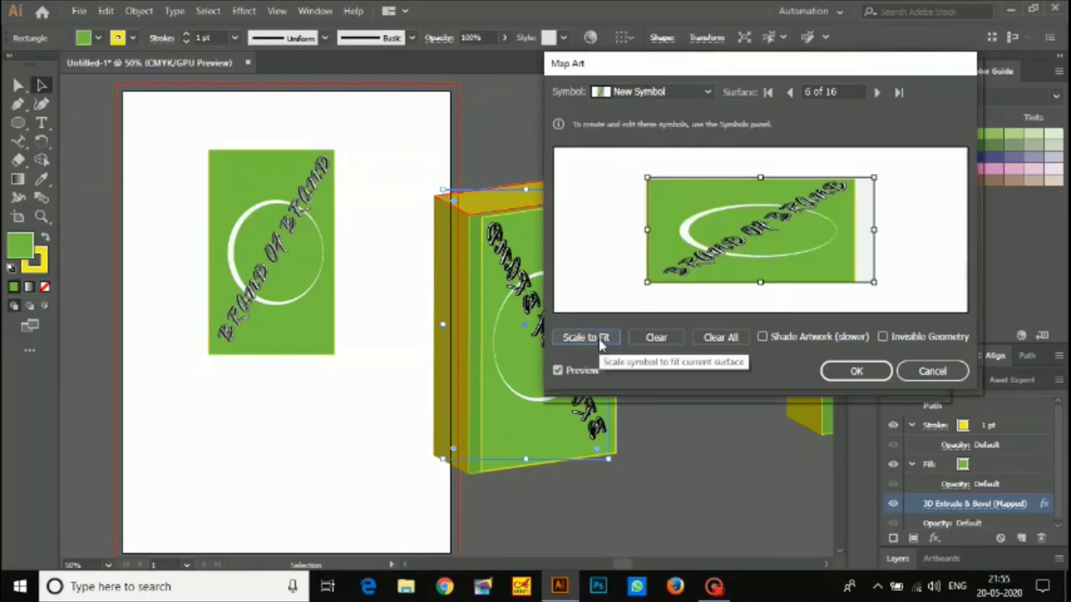
left_click(600, 343)
left_click(599, 343)
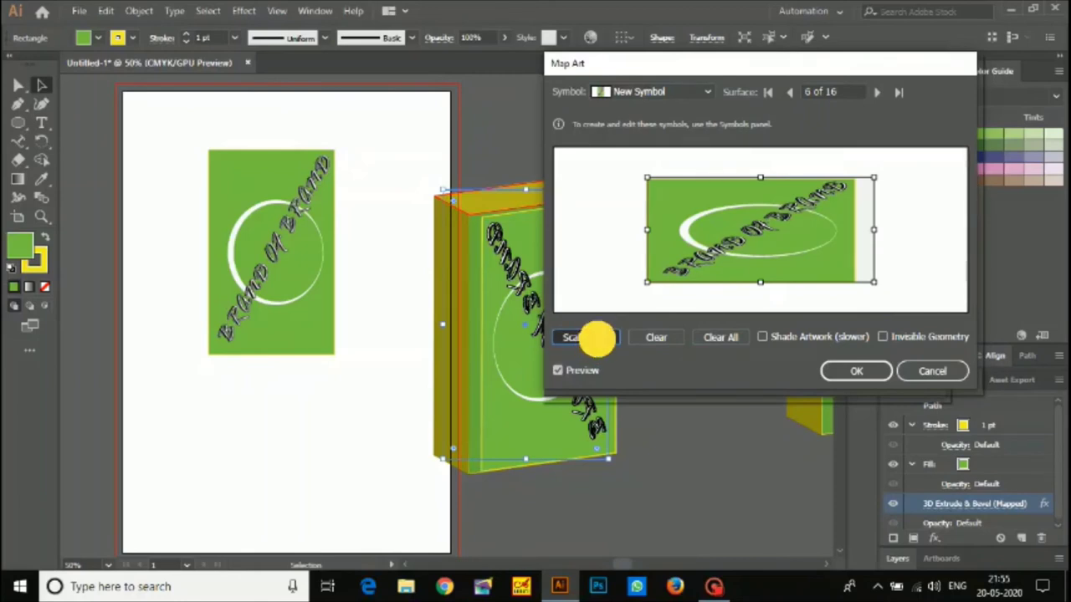
Apply the mapped artwork to the box, leaving surface 7 without a symbol, and move the box clear of the artboard
left_click(877, 92)
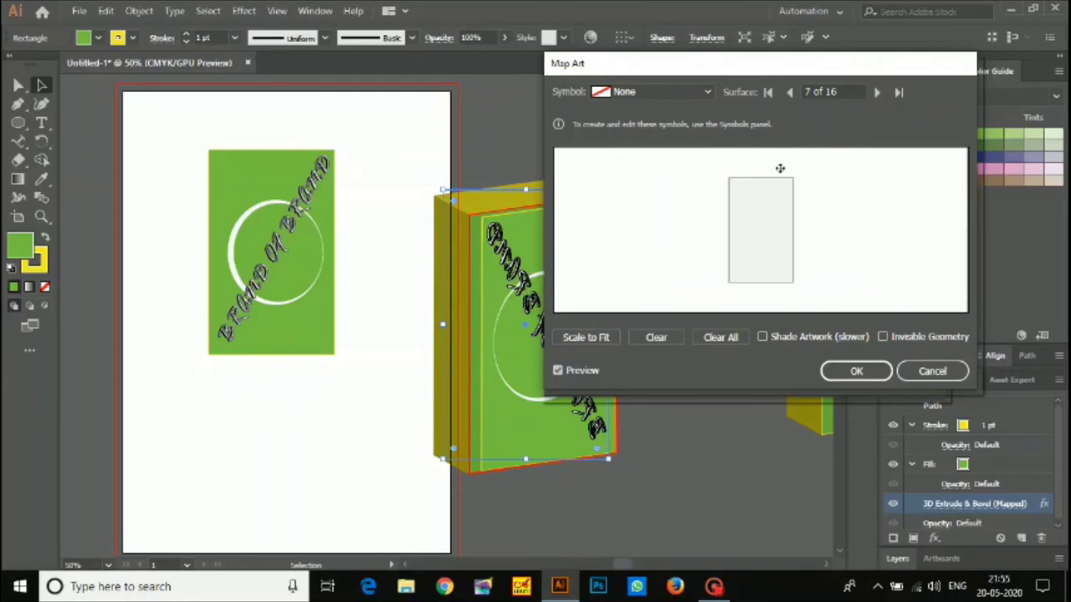
left_click(855, 370)
left_click(825, 377)
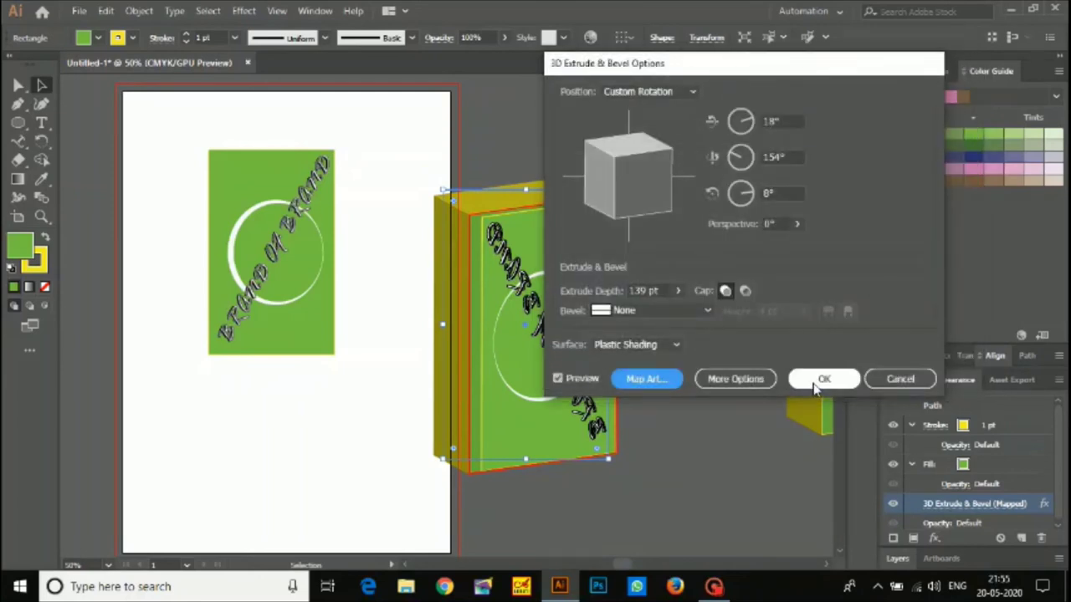
left_click_drag(624, 343, 674, 339)
left_click(675, 437)
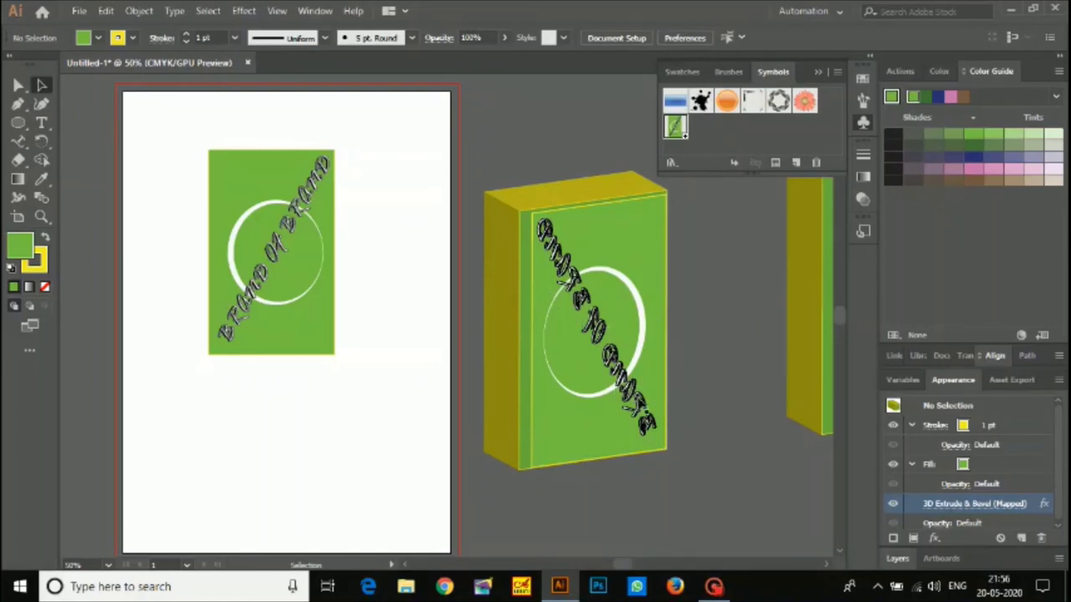
Reflect the front-face symbol on the artboard across the vertical axis
right_click(310, 253)
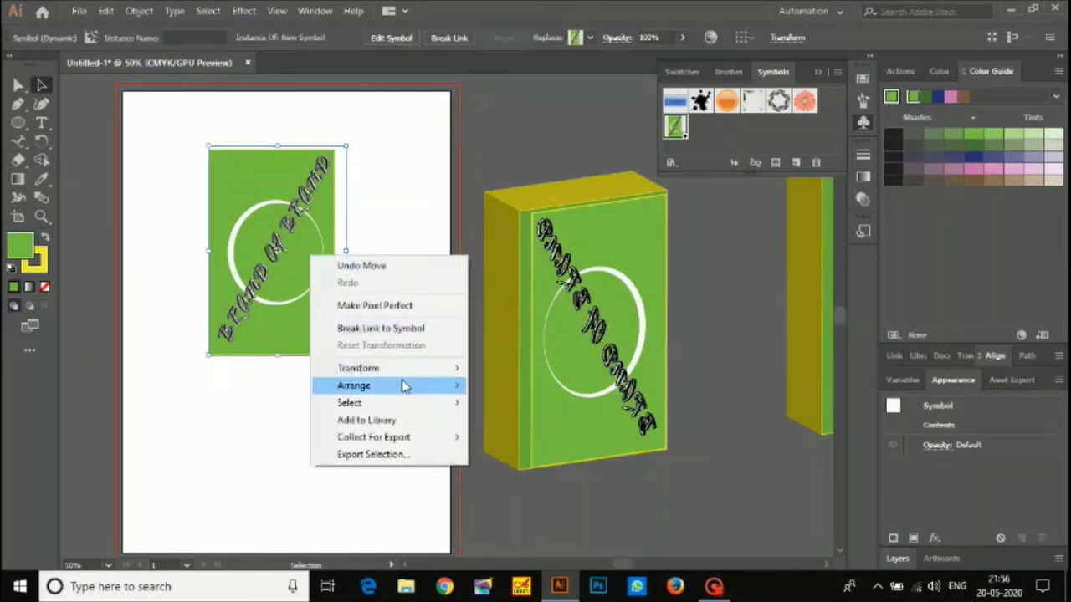
mouse_move(400, 366)
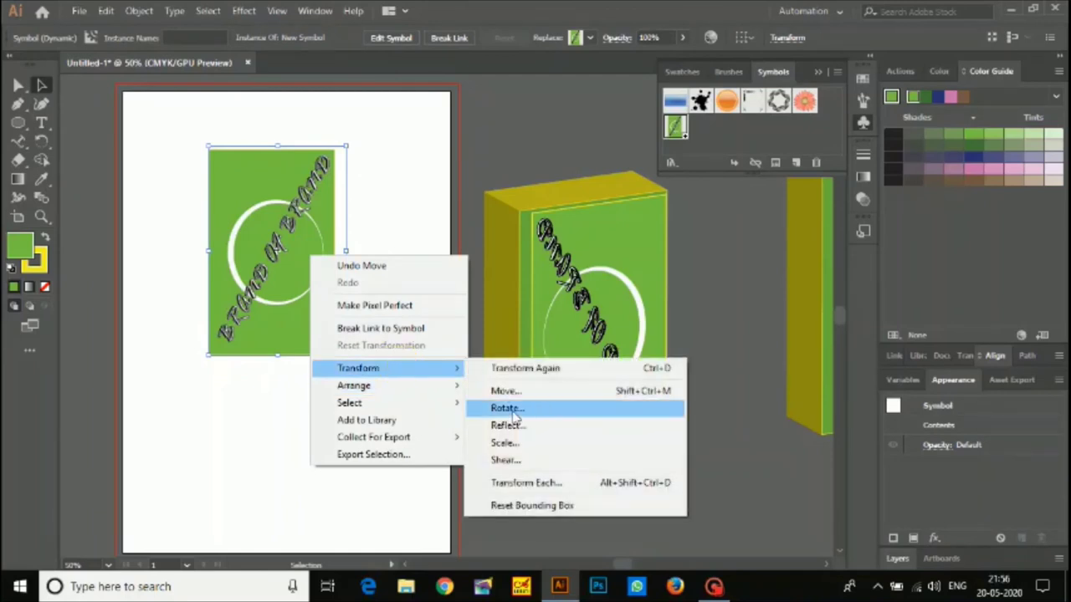
left_click(515, 422)
left_click(573, 337)
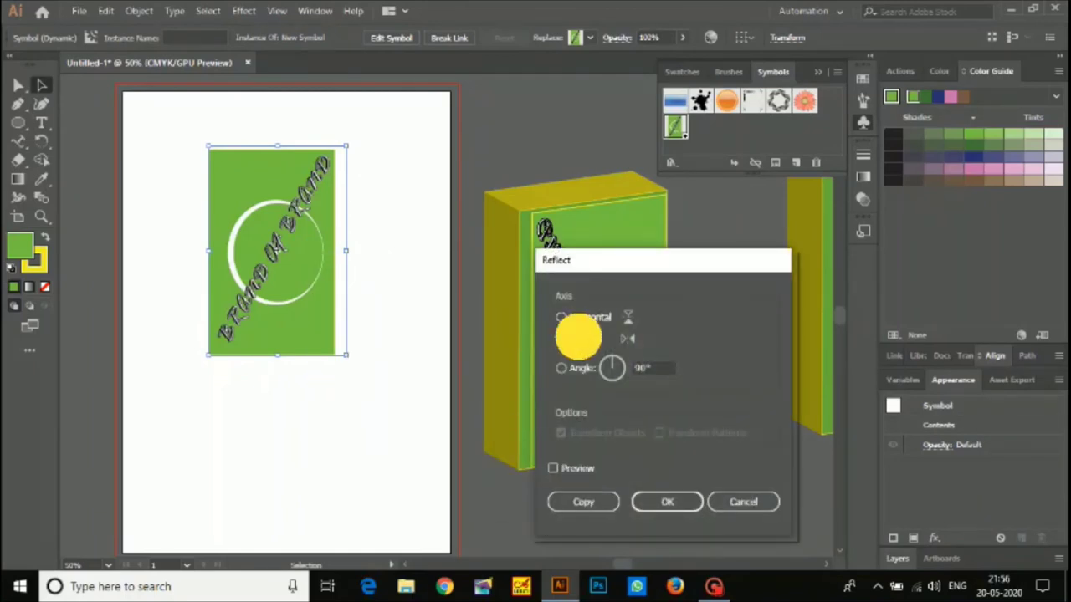
left_click(565, 468)
left_click(661, 502)
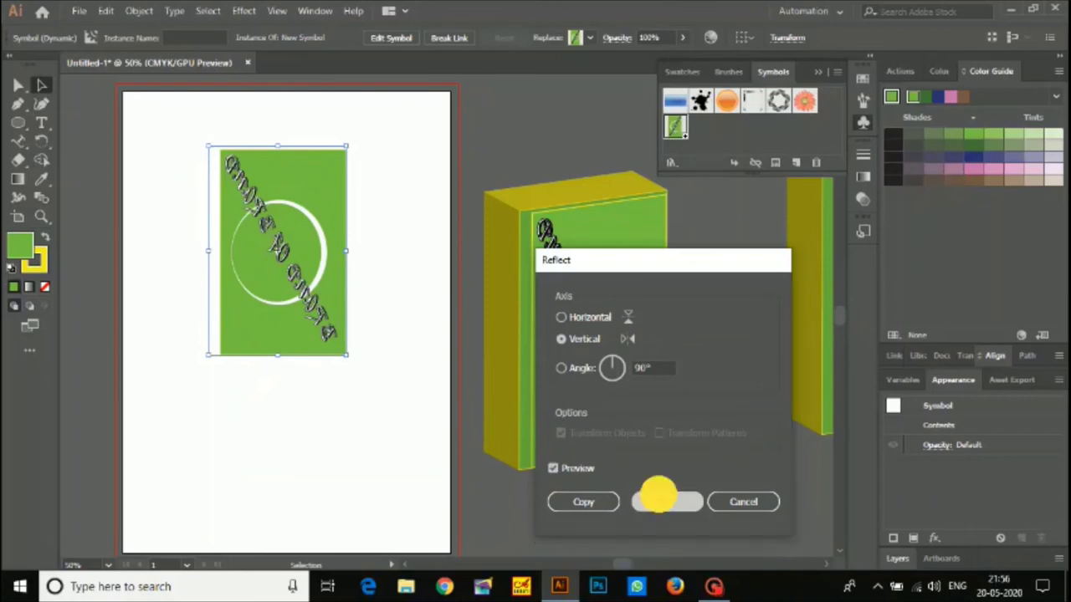
Save the reflected BRAND OF BRAND artwork on the artboard as a new symbol with the default symbol options
left_click_drag(301, 263, 734, 126)
left_click(540, 411)
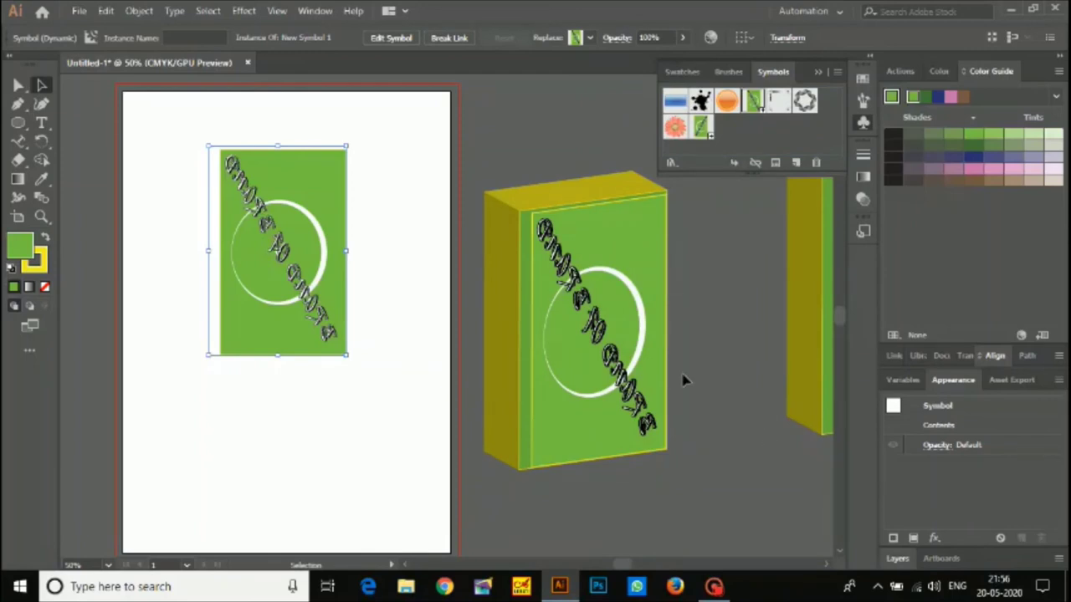
Move the mapped box to the artboard's left edge, shift the artwork aside, and bring the unmapped box close to the artboard's right edge
left_click_drag(632, 351, 213, 312)
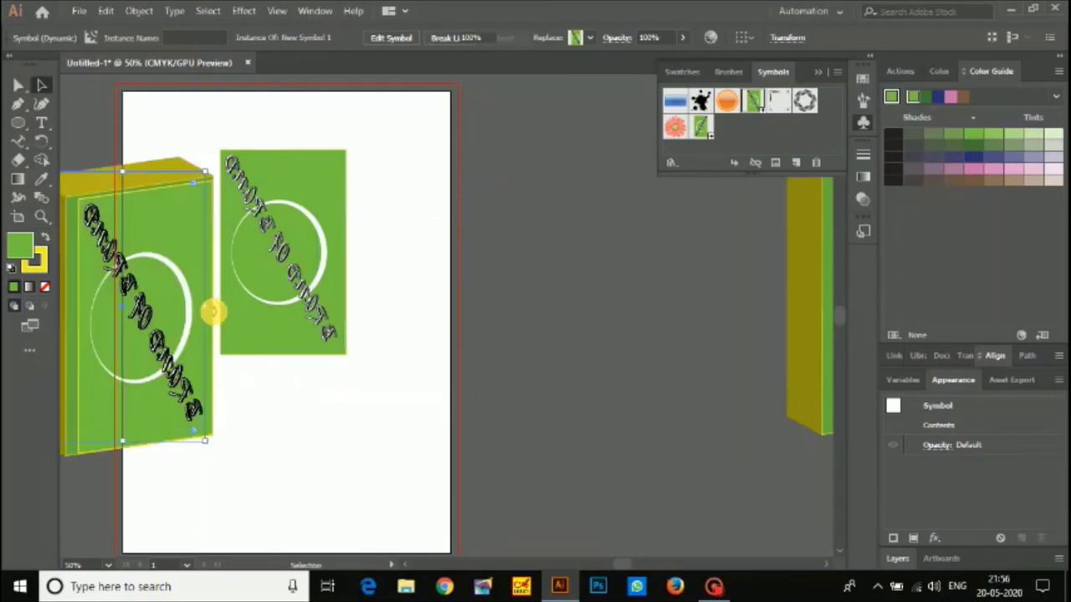
left_click_drag(313, 301, 359, 287)
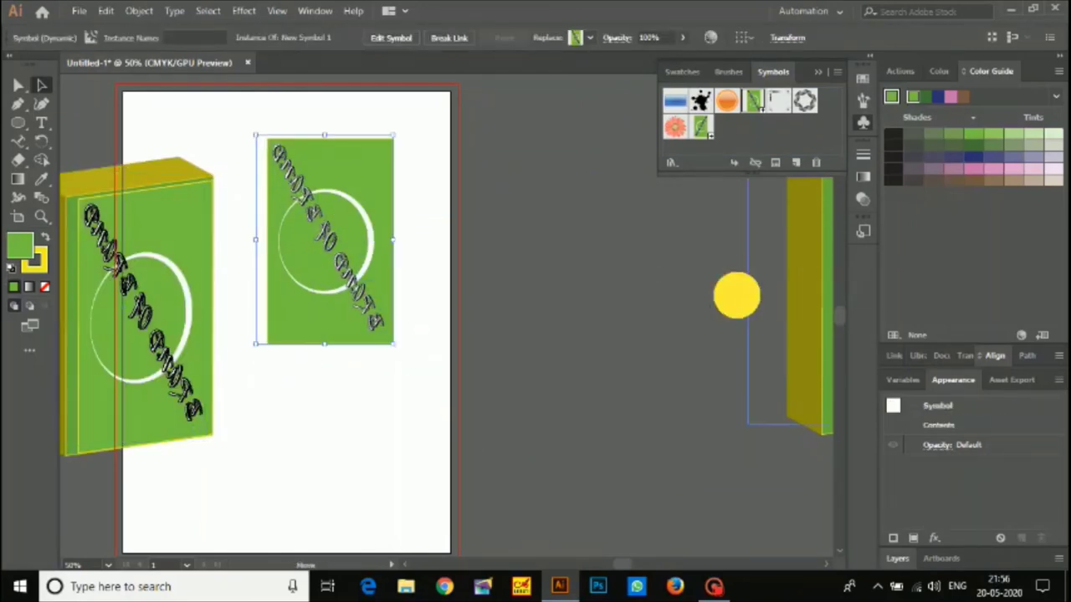
left_click_drag(762, 300, 524, 298)
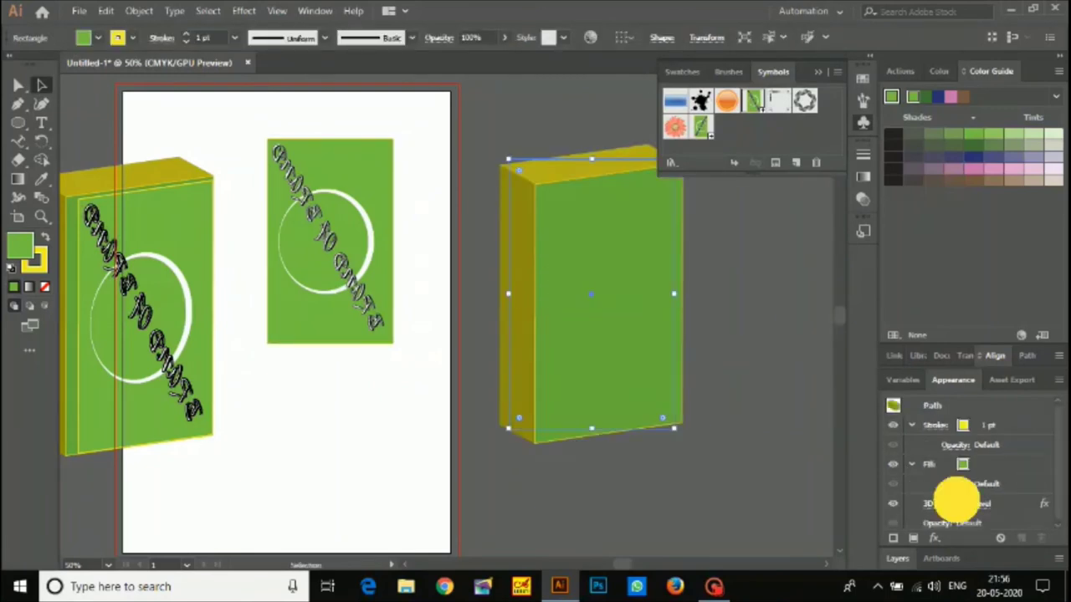
Map New Symbol 1 onto surface 2 of the unmapped box, scaled to fit, and apply the 3D Extrude & Bevel changes
left_click(956, 502)
left_click(558, 378)
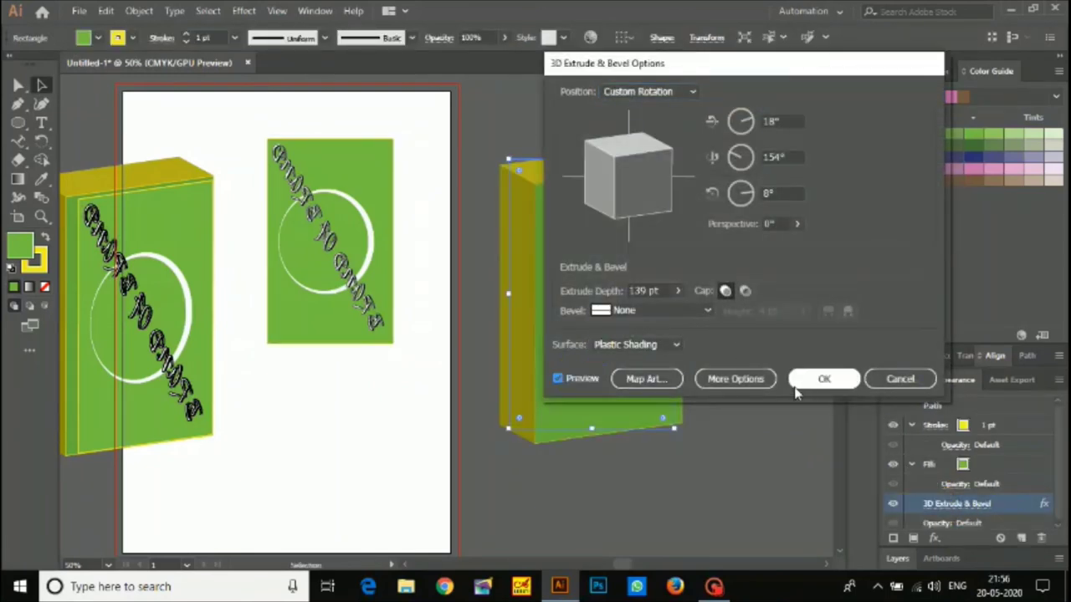
left_click(646, 378)
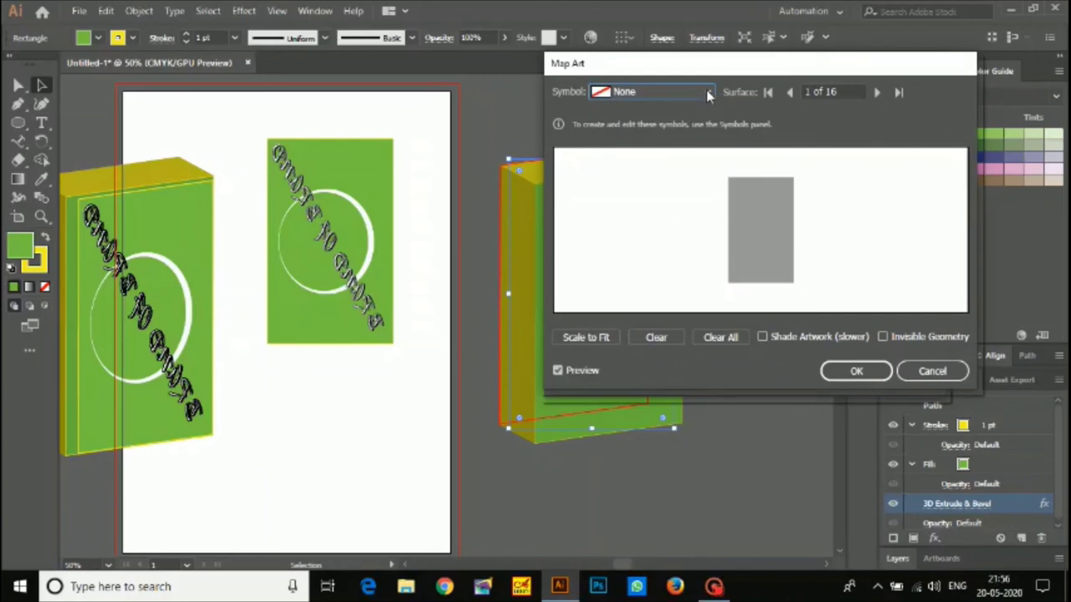
left_click(876, 92)
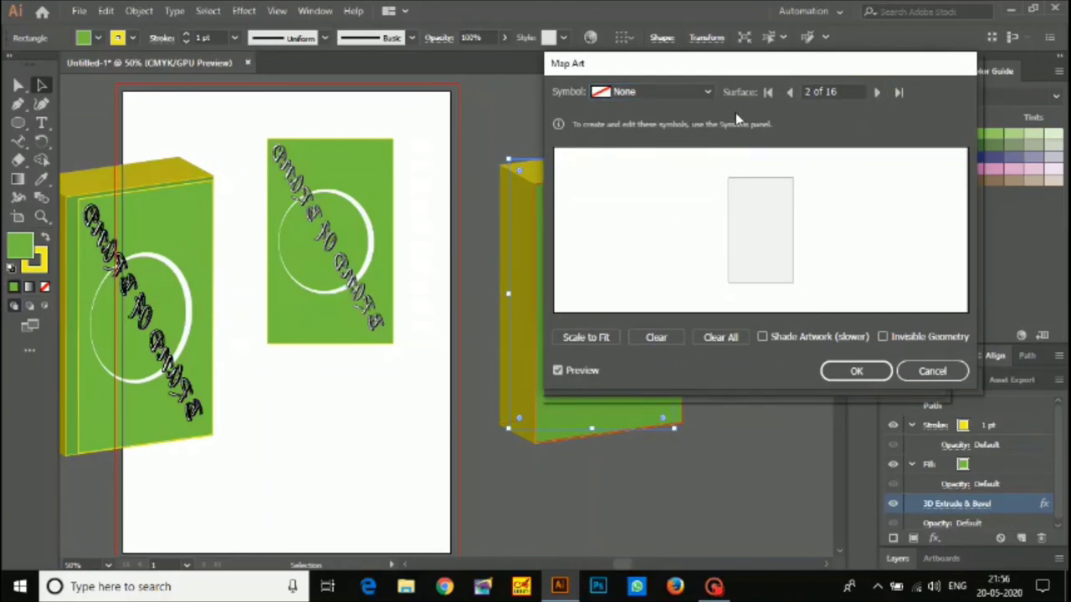
left_click(707, 92)
left_click(673, 178)
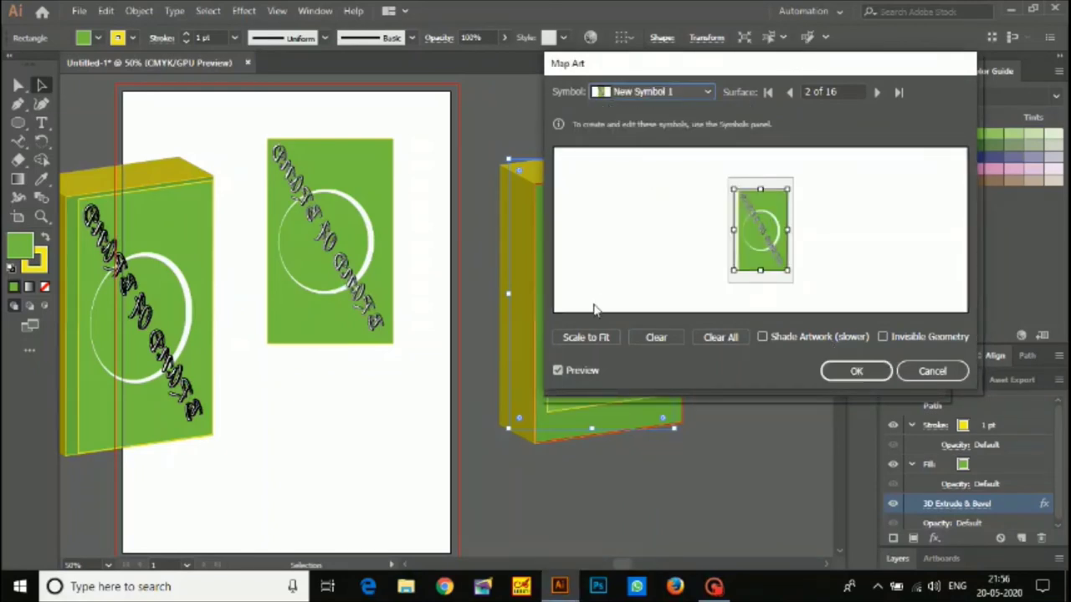
left_click(585, 337)
left_click_drag(761, 73, 901, 83)
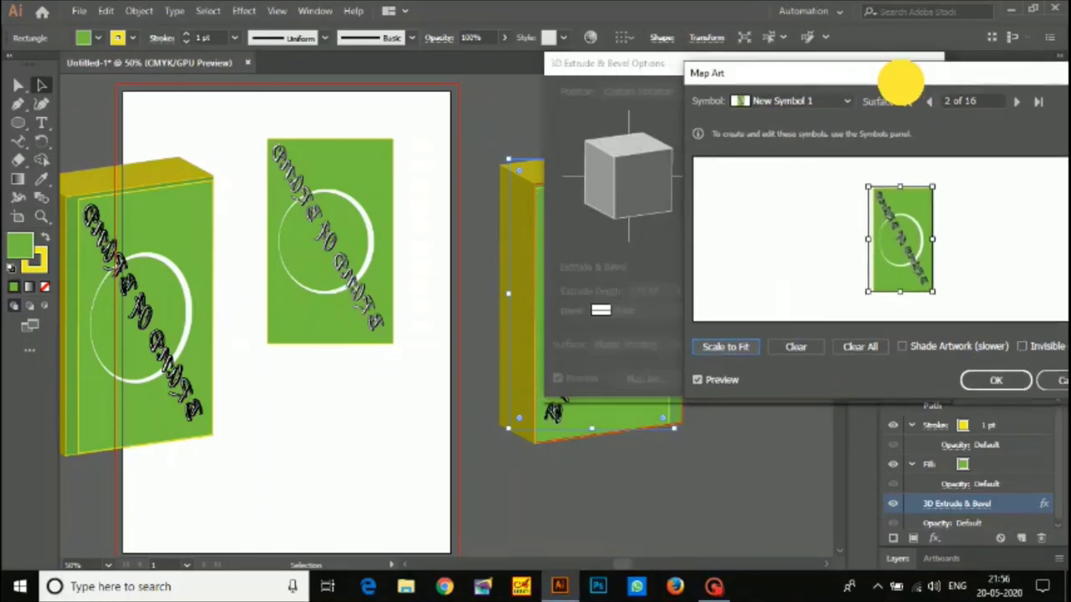
left_click(980, 382)
left_click_drag(757, 66, 896, 86)
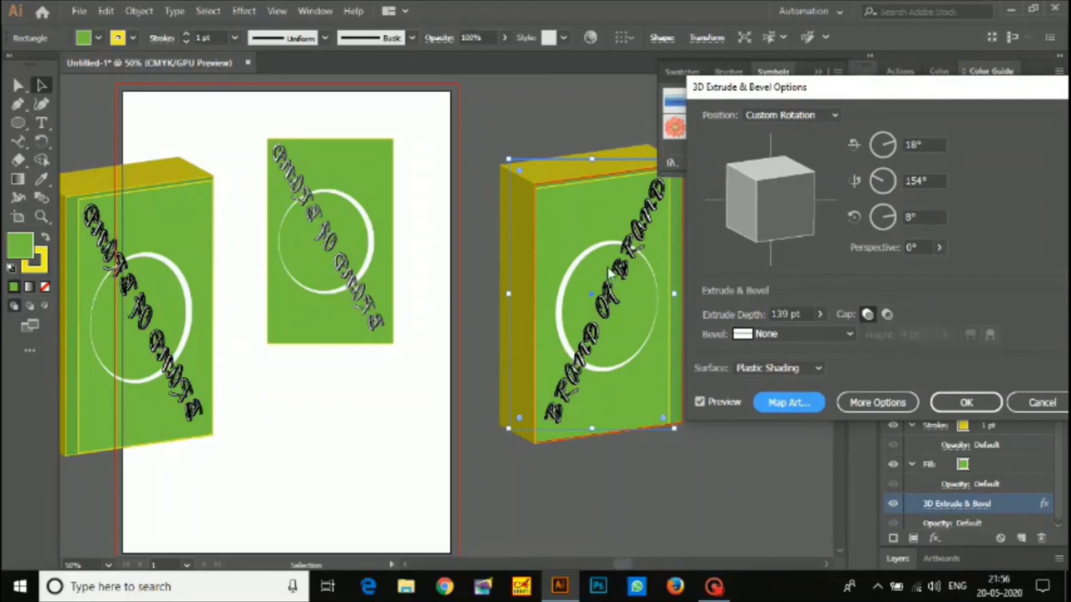
left_click(948, 404)
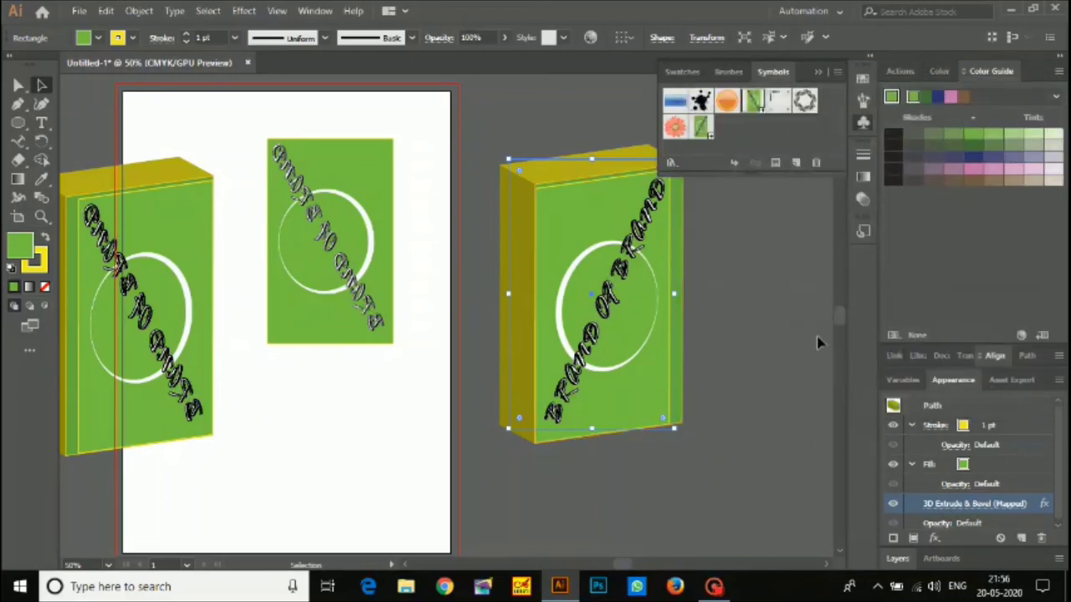
Arrange the artwork and the two mapped boxes in a row, with the readable box between the artwork and the mirrored-lettering box
left_click(726, 327)
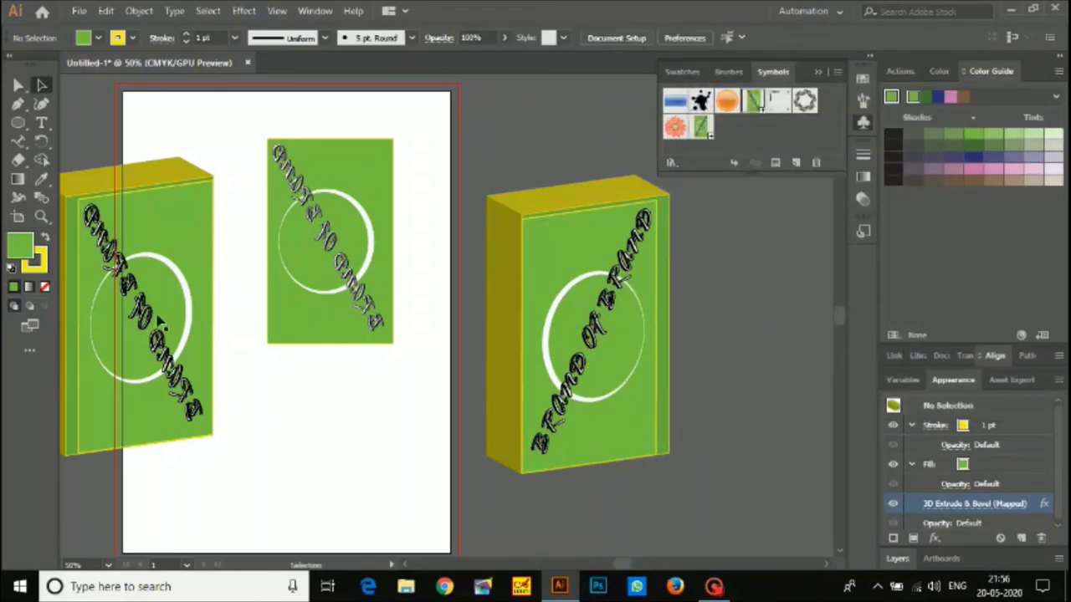
left_click_drag(159, 322, 767, 336)
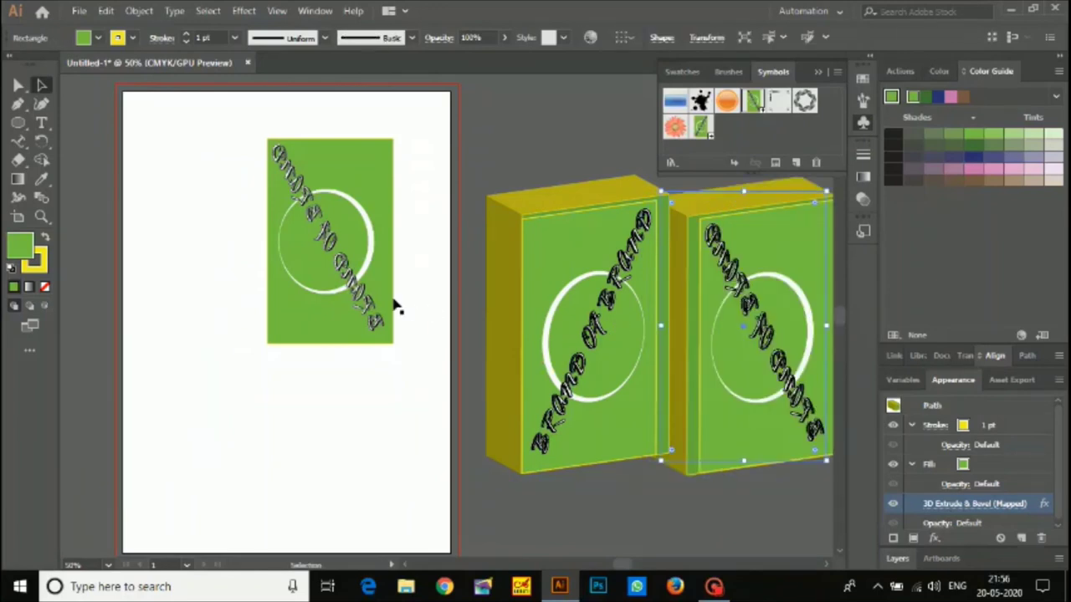
left_click_drag(394, 303, 255, 303)
left_click_drag(586, 326, 439, 313)
left_click(742, 316)
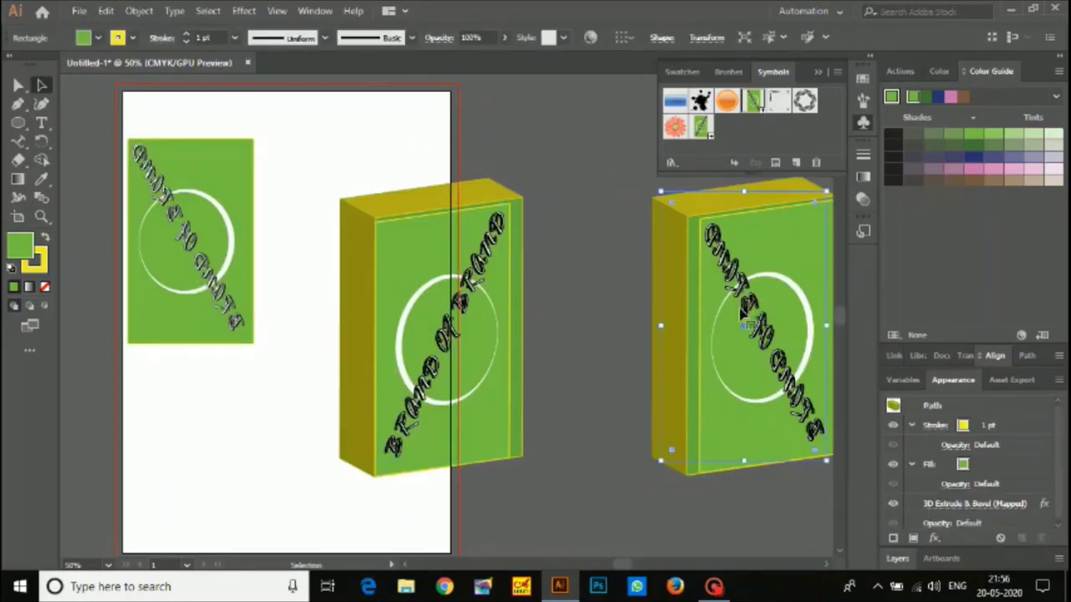
left_click_drag(742, 316, 664, 311)
Reflect the mirrored-lettering box across the vertical axis
right_click(665, 305)
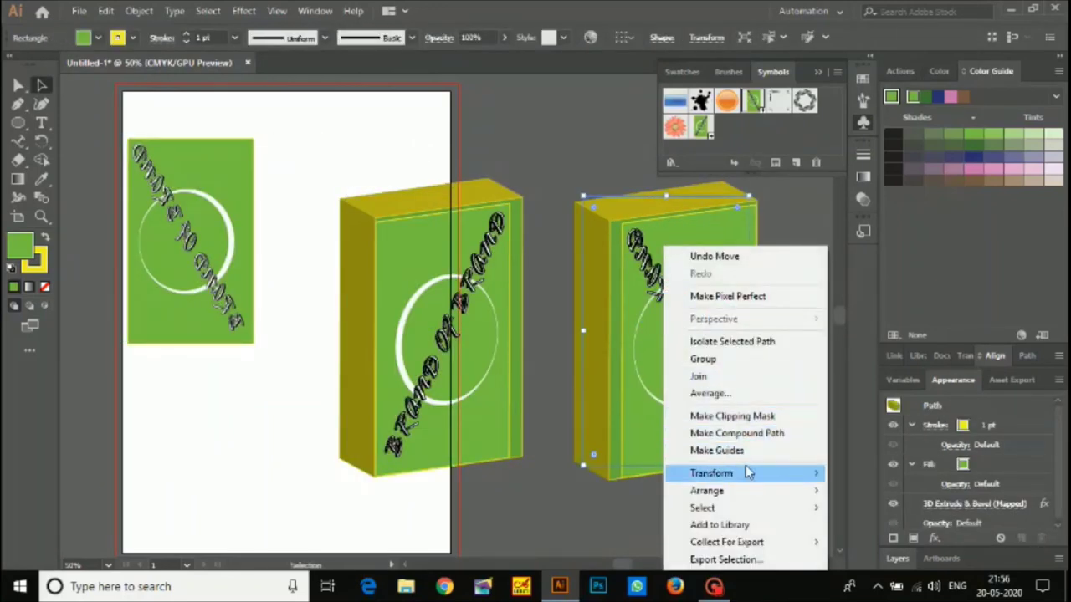
mouse_move(748, 473)
left_click(878, 394)
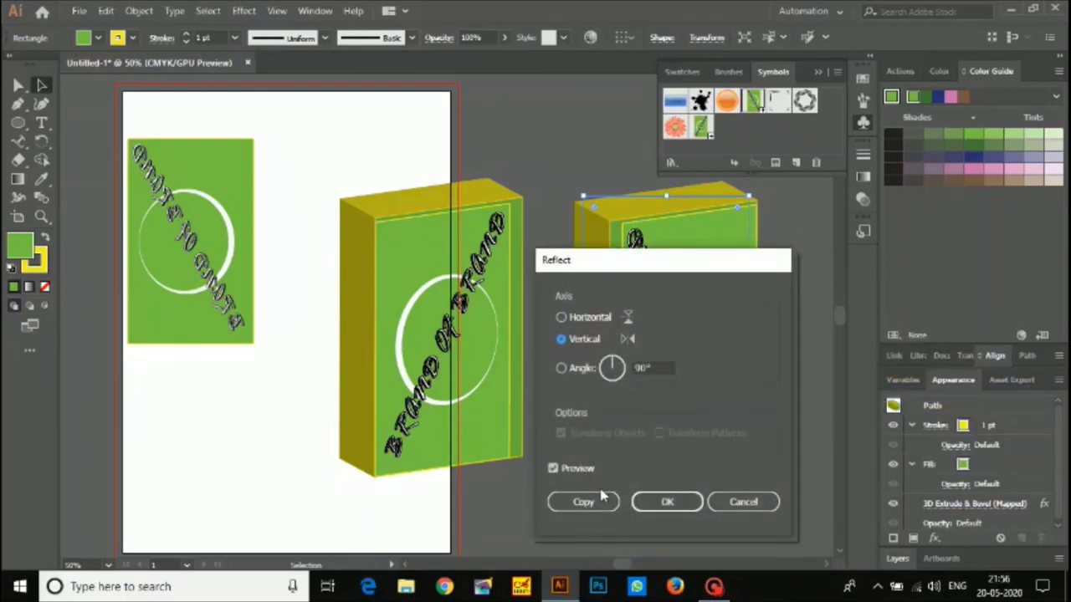
left_click(665, 502)
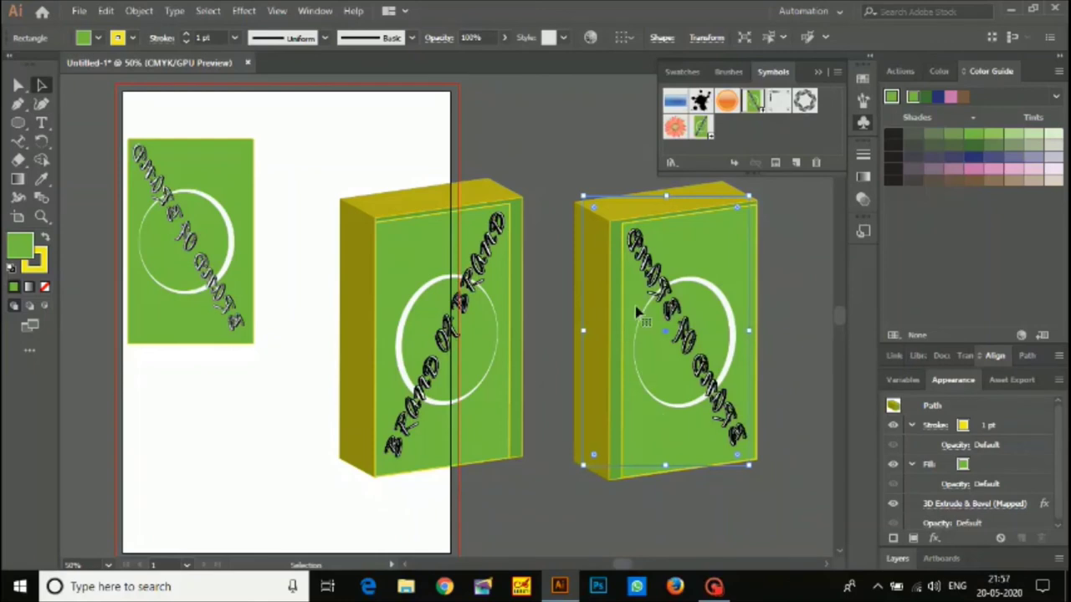
Try rotating the mirrored-lettering box, and undo the rotation
right_click(717, 281)
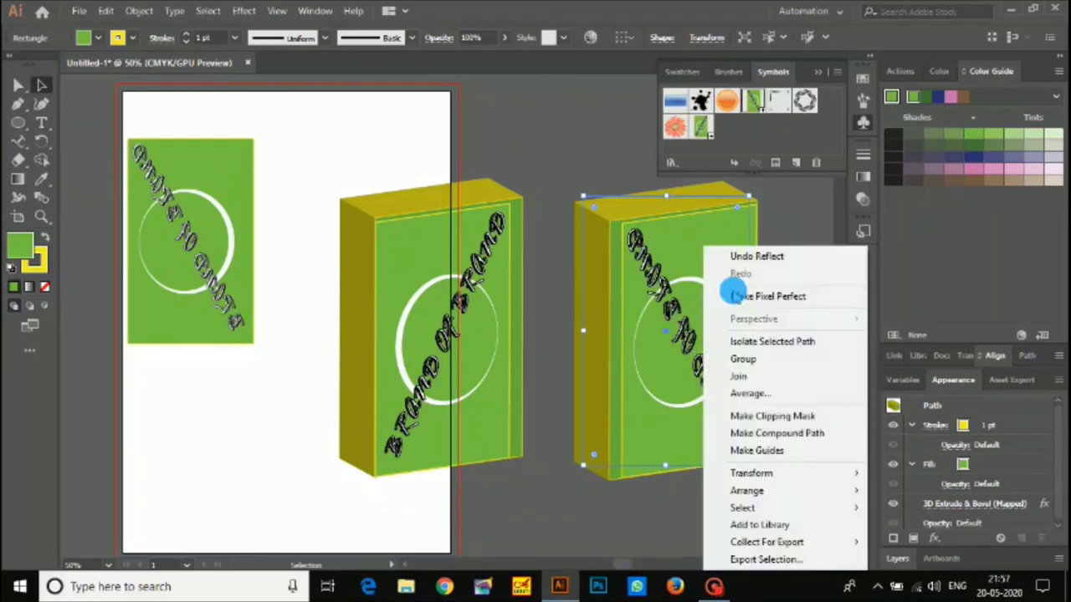
left_click(682, 297)
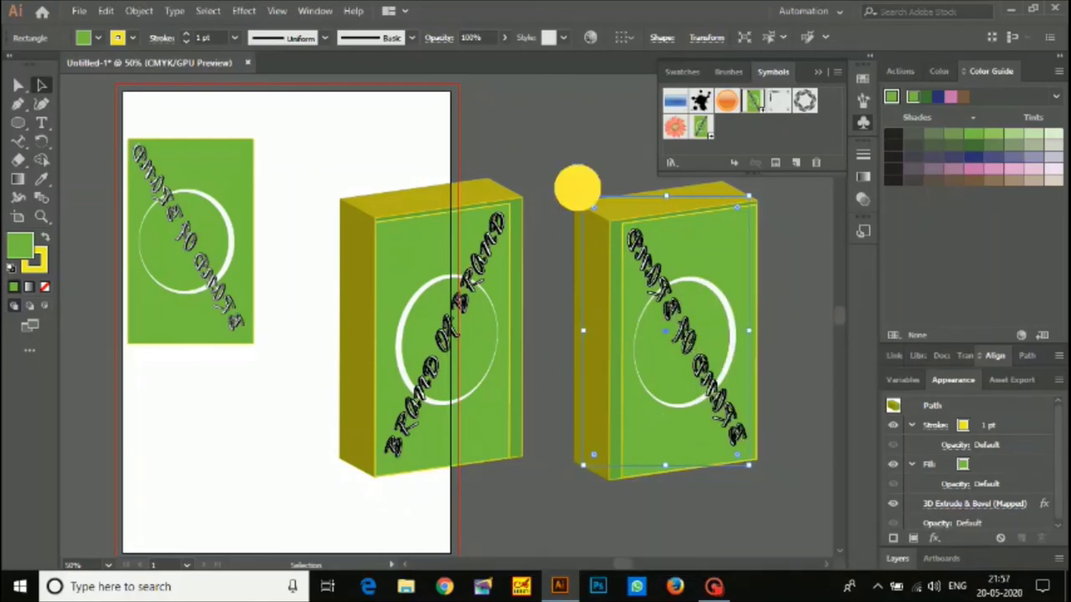
left_click_drag(574, 187, 650, 324)
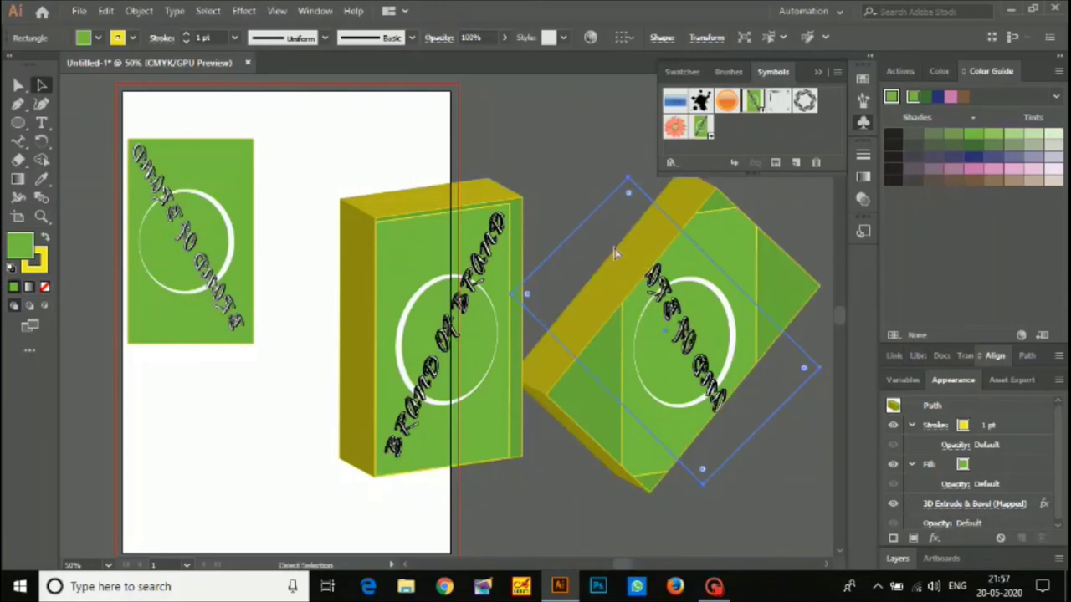
key("ctrl+z")
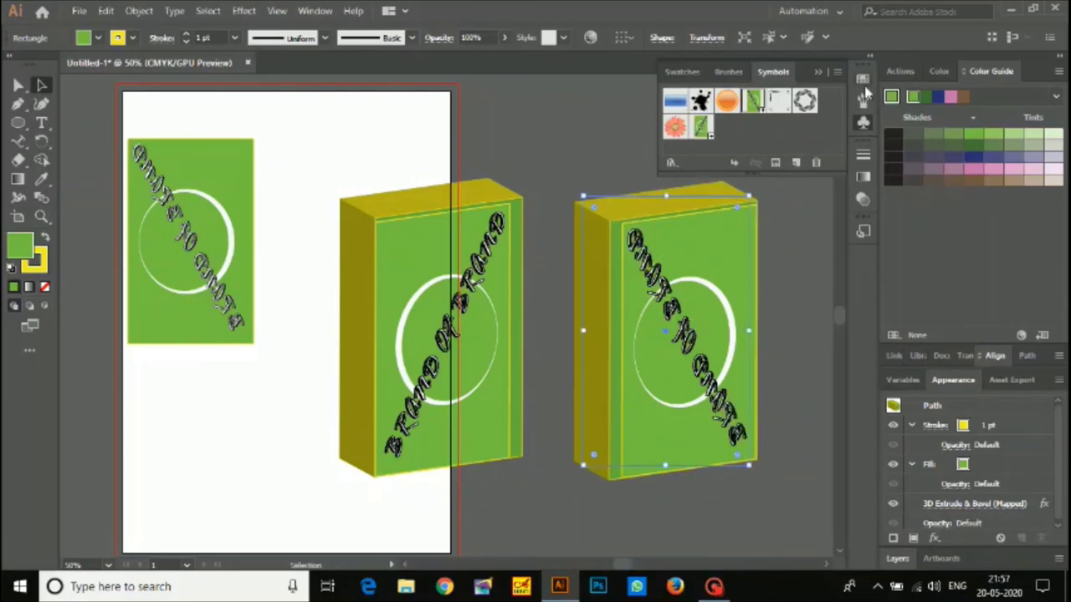
Reflect the mirrored-lettering box across the vertical axis once more, comparing the result with the preview off and on
left_click(823, 76)
left_click(695, 289)
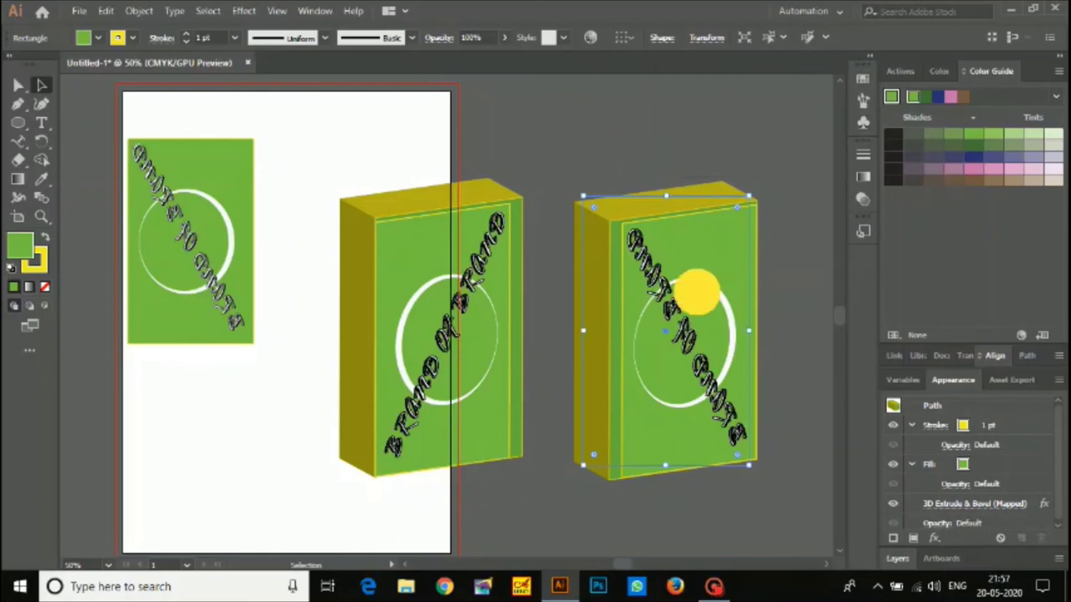
right_click(664, 250)
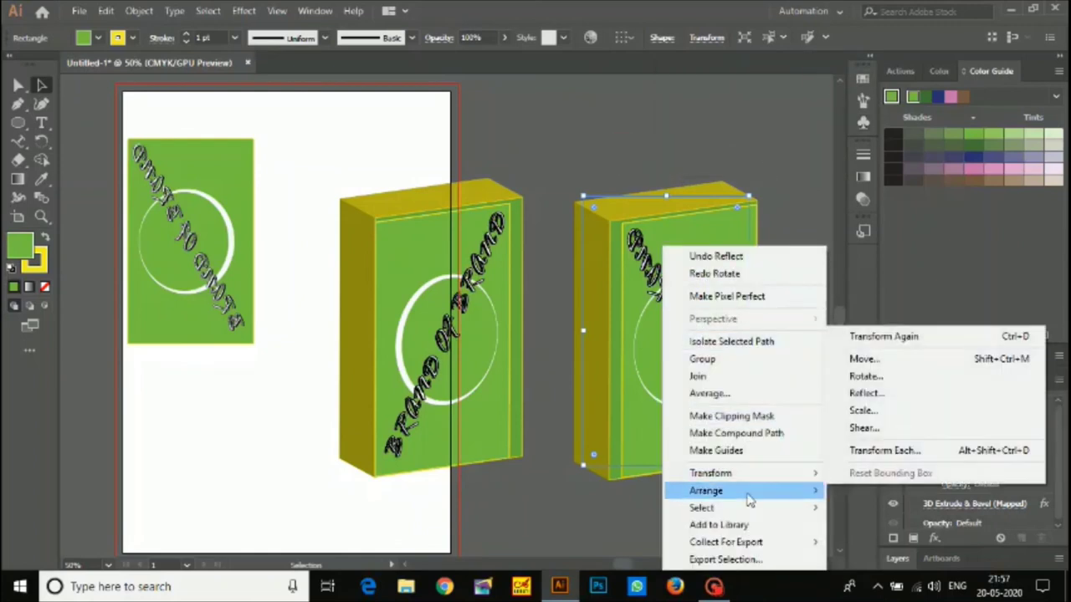
mouse_move(745, 493)
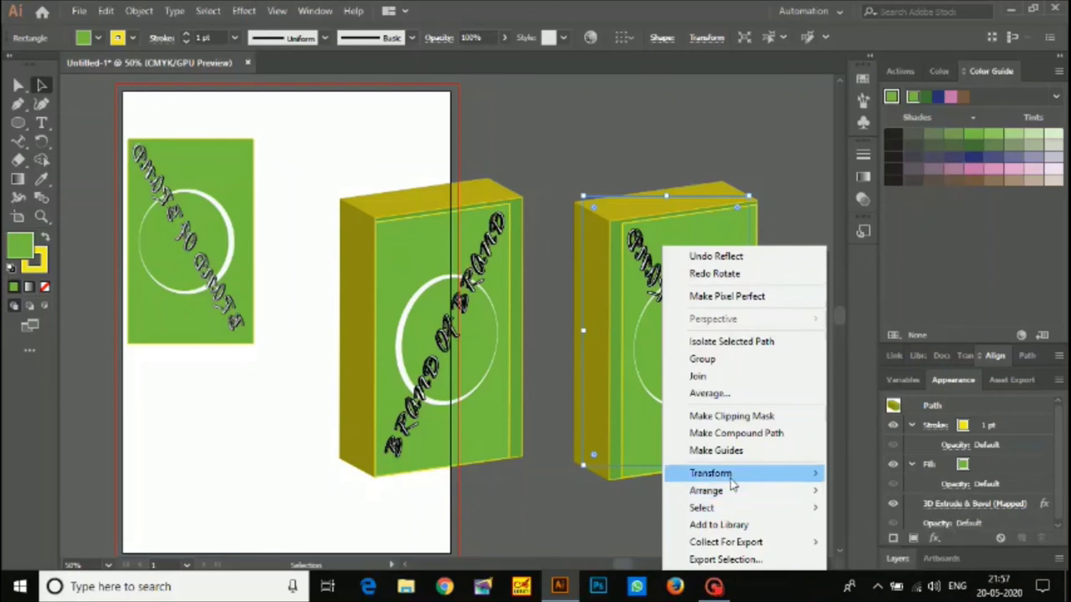
mouse_move(730, 473)
left_click(855, 393)
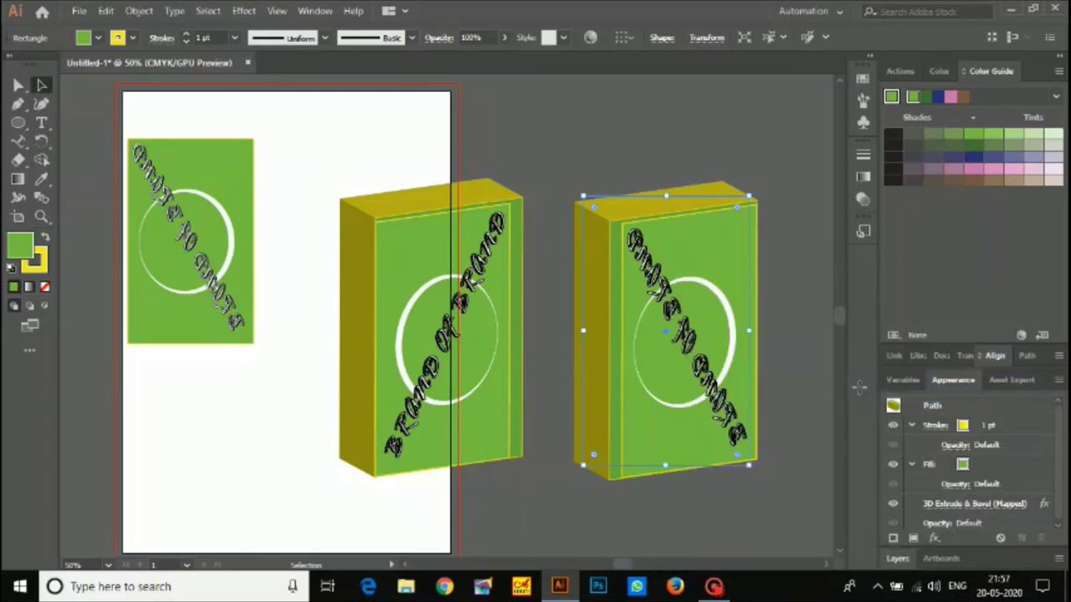
left_click_drag(669, 262, 932, 148)
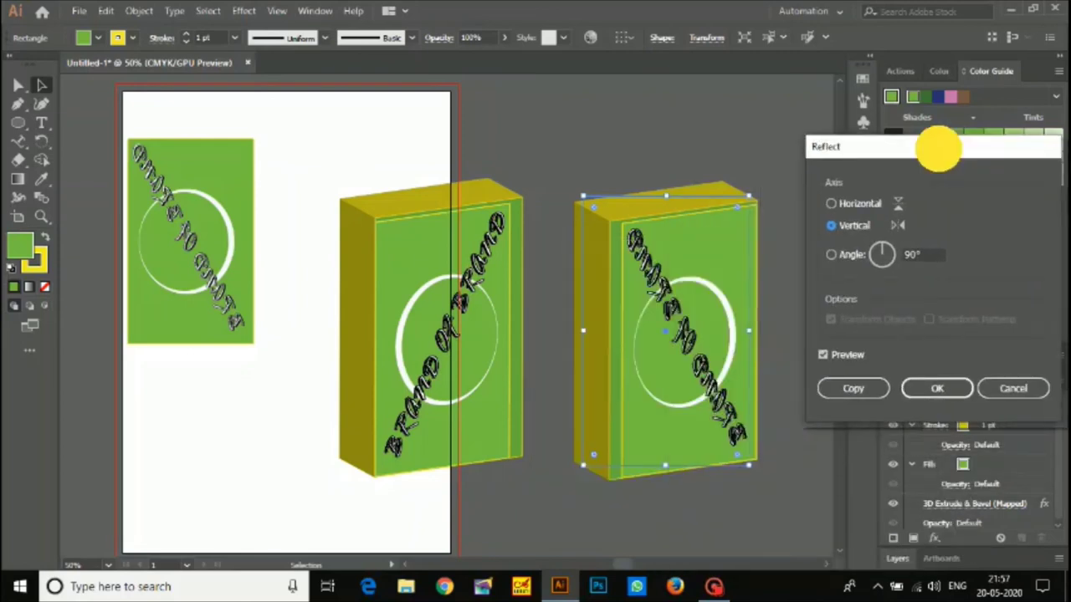
left_click(822, 356)
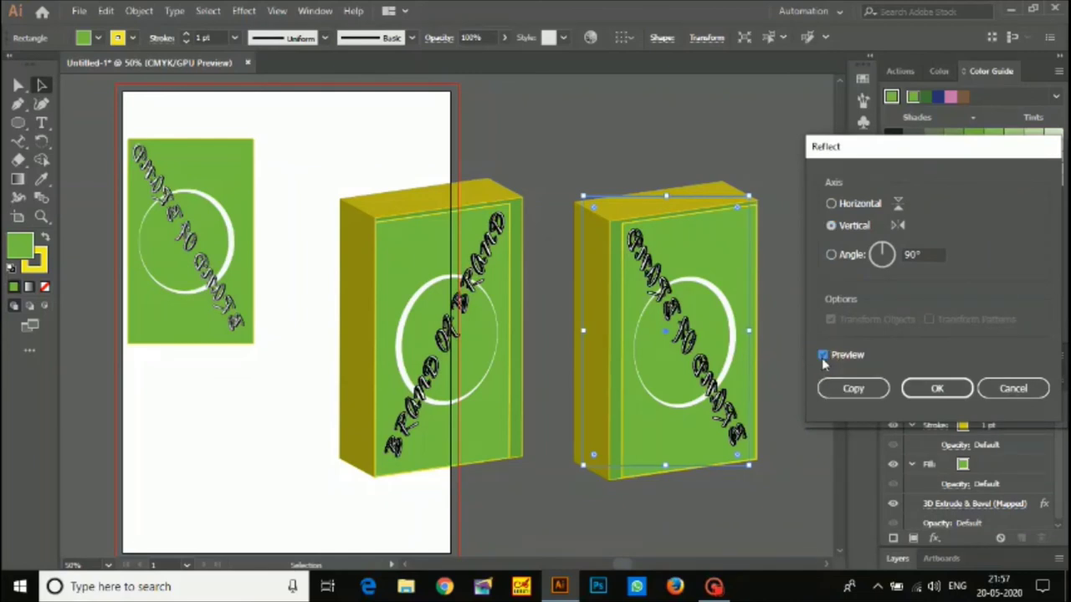
double_click(823, 356)
left_click(823, 357)
left_click(930, 389)
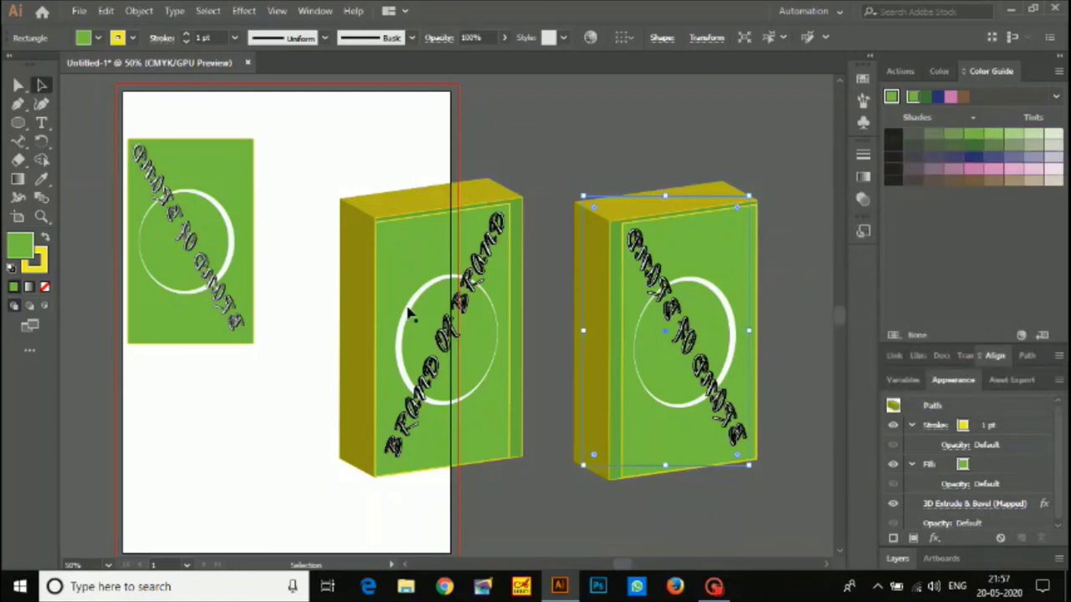
Move the box with readable lettering right next to the mirrored-lettering box and deselect everything
left_click_drag(445, 310, 485, 316)
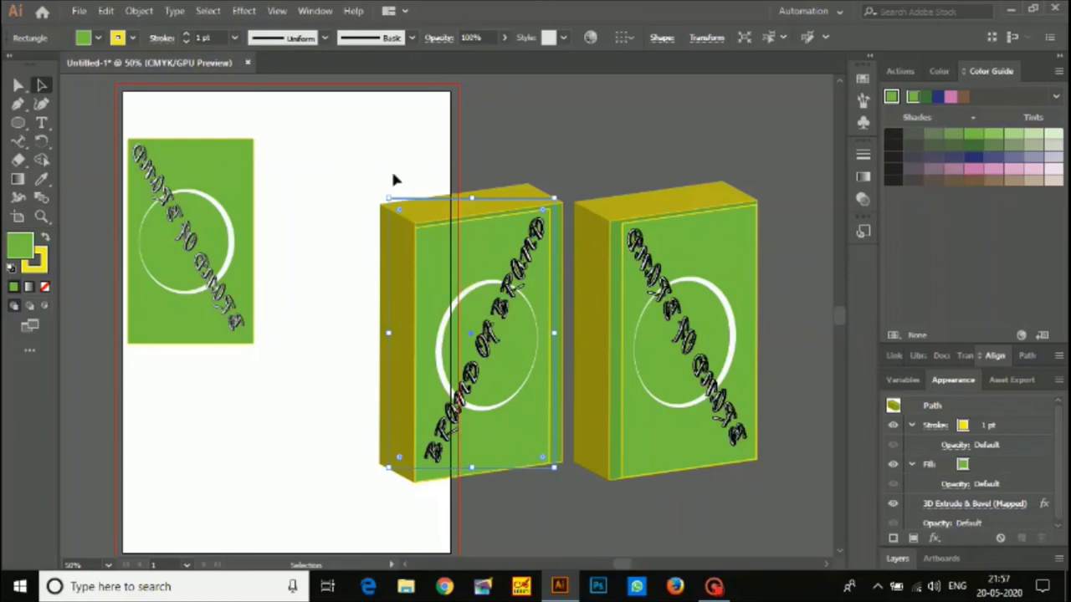
left_click(694, 476, "shift")
left_click(774, 321)
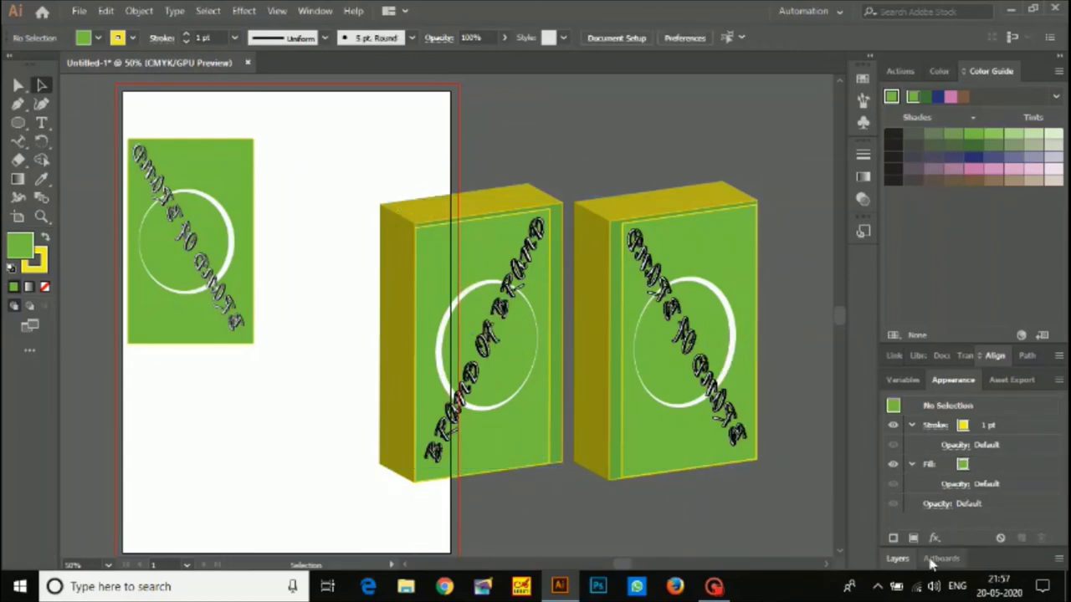
left_click(714, 585)
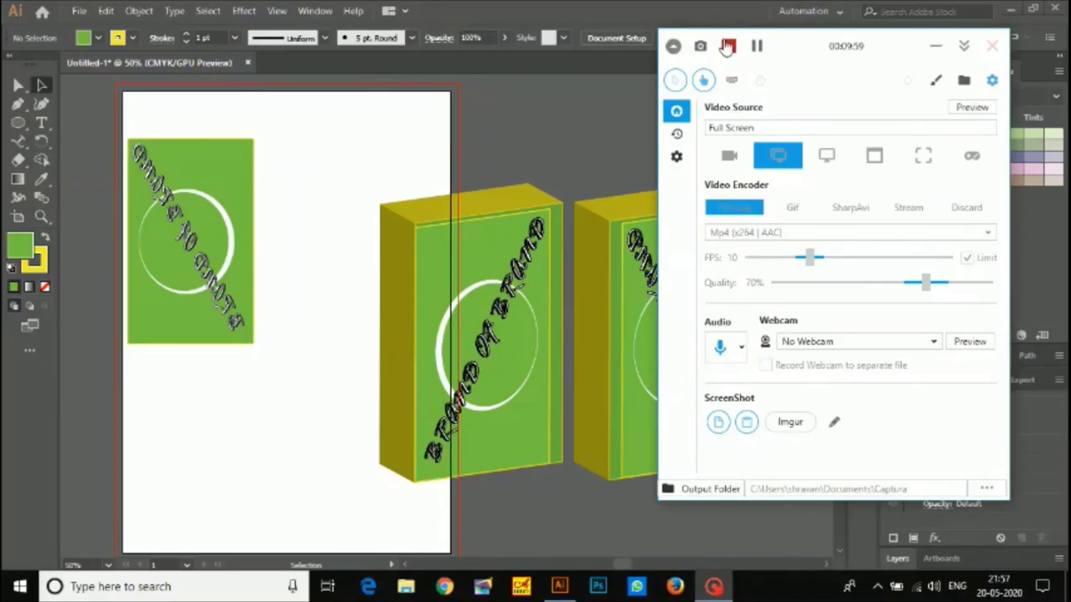